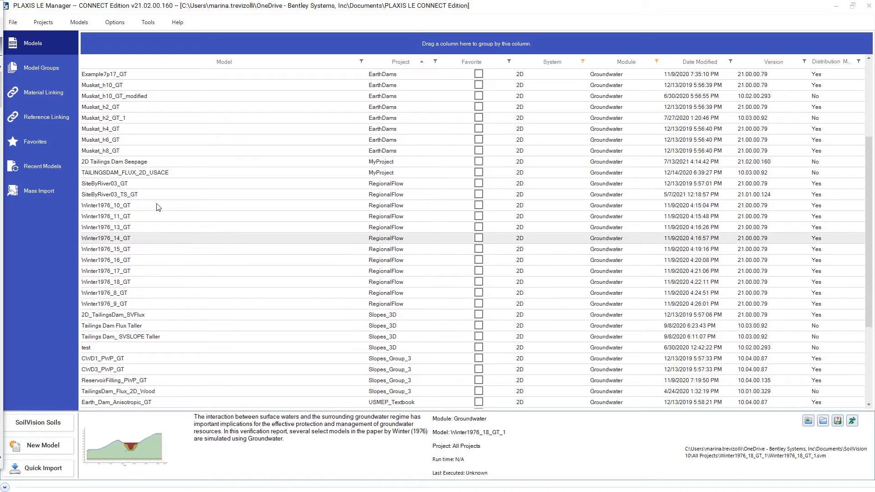
Step: Start a new model for the Groundwater module with a 2D system, steady-state type, metric units and time in seconds
{"action": "left_click", "coordinate": [89, 23]}
{"action": "left_click", "coordinate": [89, 39]}
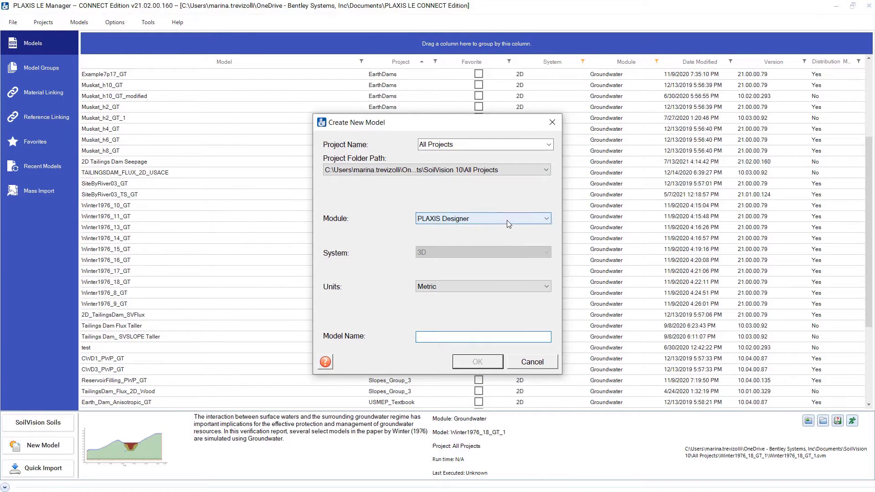
{"action": "left_click", "coordinate": [506, 220]}
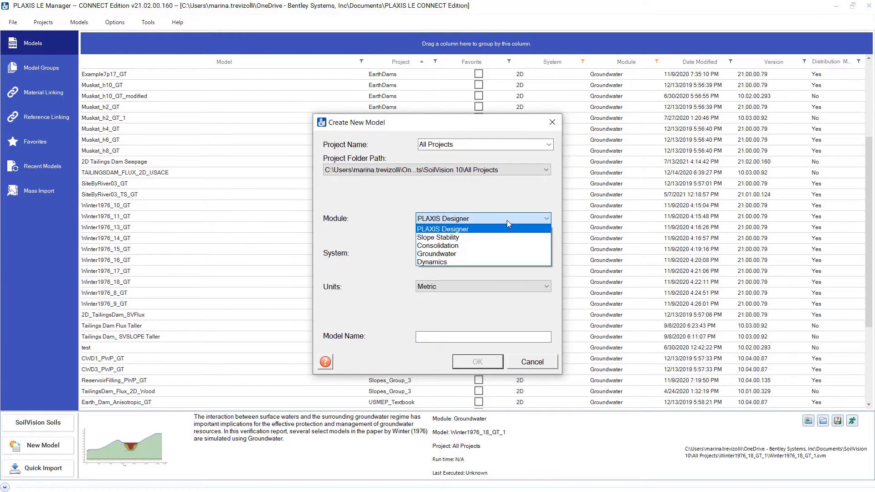
{"action": "left_click", "coordinate": [445, 254]}
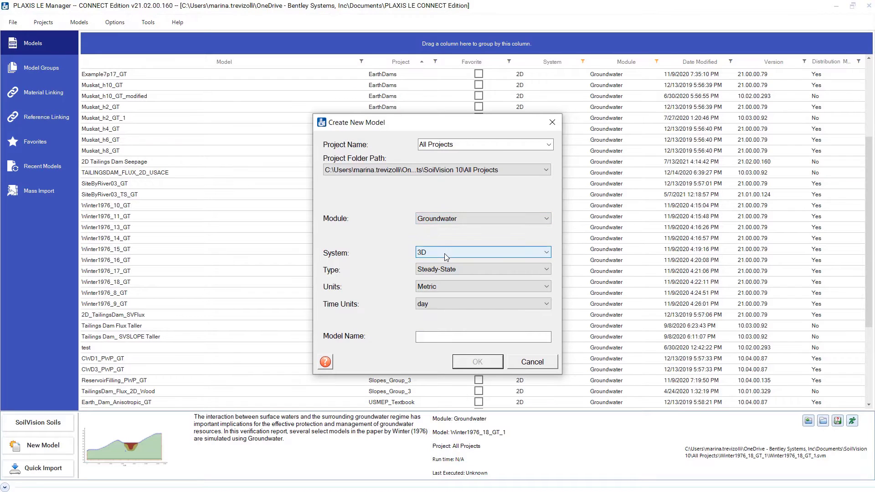
{"action": "left_click", "coordinate": [445, 254]}
{"action": "left_click", "coordinate": [446, 273]}
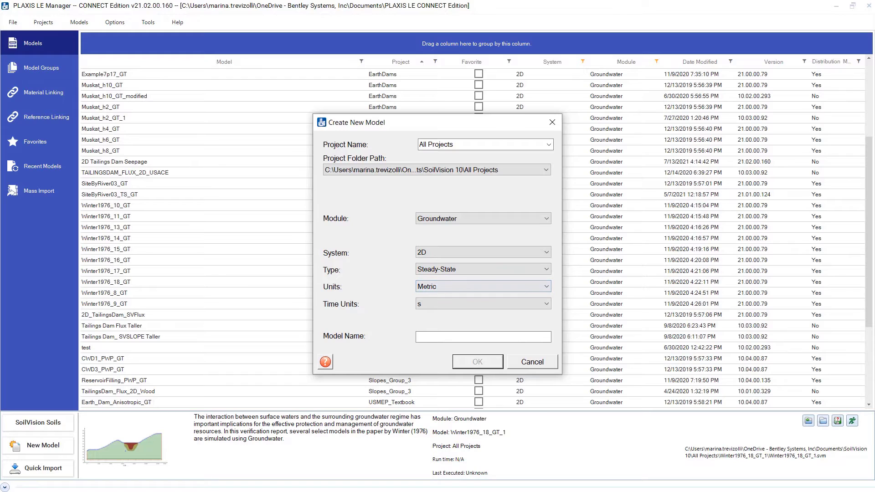
Step: Name the new model TAILINGSDAM_2D and create it
{"action": "left_click", "coordinate": [430, 337]}
{"action": "type", "text": "TAILNGS"}
{"action": "key", "text": "BackSpace"}
{"action": "key", "text": "BackSpace"}
{"action": "key", "text": "BackSpace"}
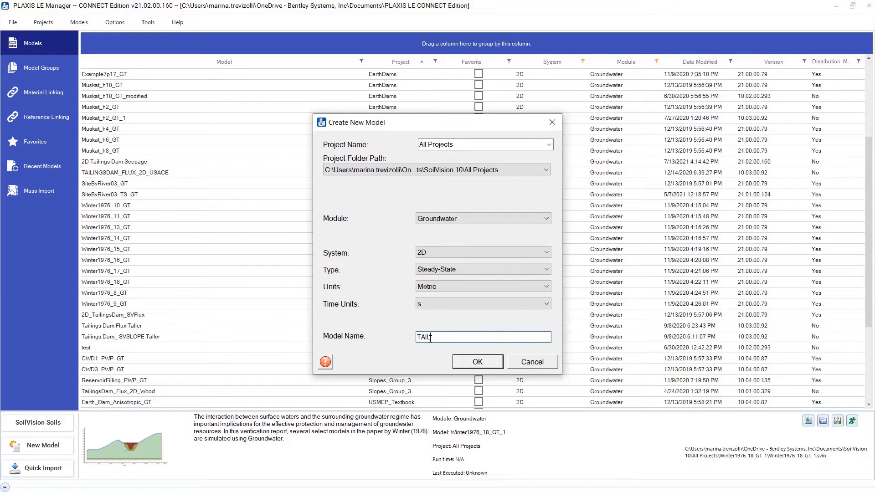
{"action": "type", "text": "INGSDAM"}
{"action": "left_click", "coordinate": [474, 364]}
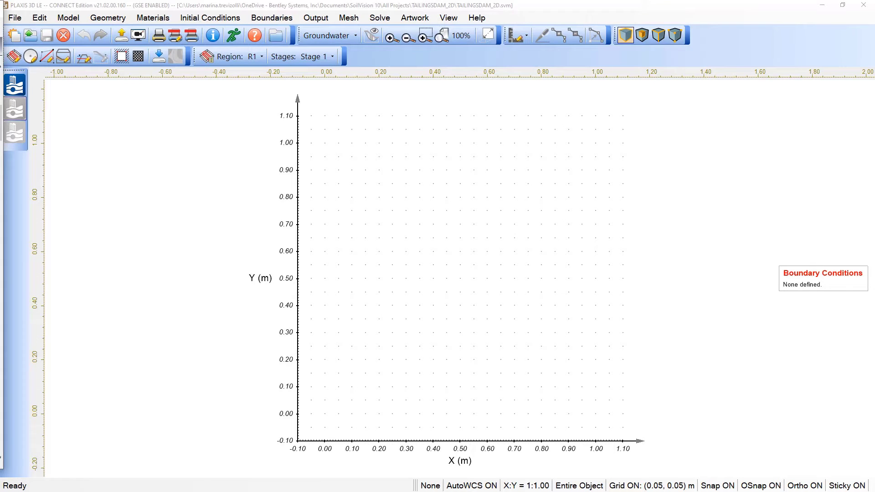
Step: Load Slope Stability Tutorial 2D Tailings Dam Geometry.shp for an ESRI shape file region import and proceed to the import setup
{"action": "left_click", "coordinate": [105, 20]}
{"action": "mouse_move", "coordinate": [219, 109]}
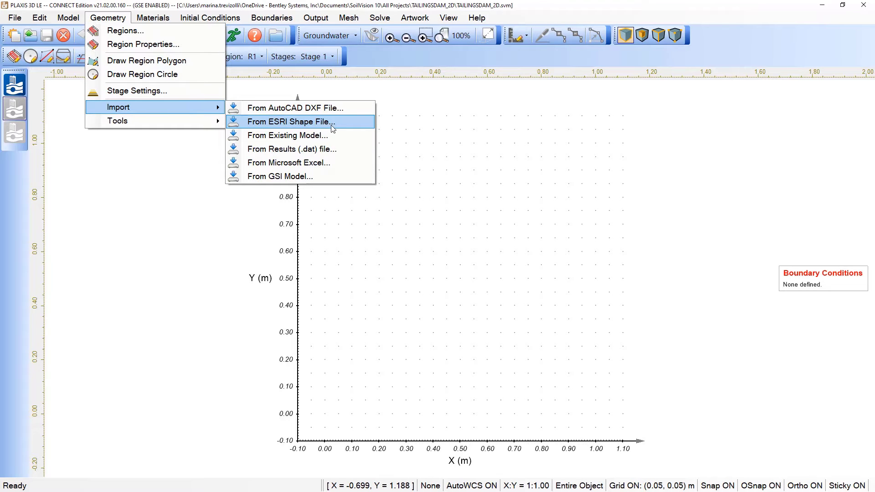
{"action": "left_click", "coordinate": [308, 129]}
{"action": "left_click", "coordinate": [641, 306]}
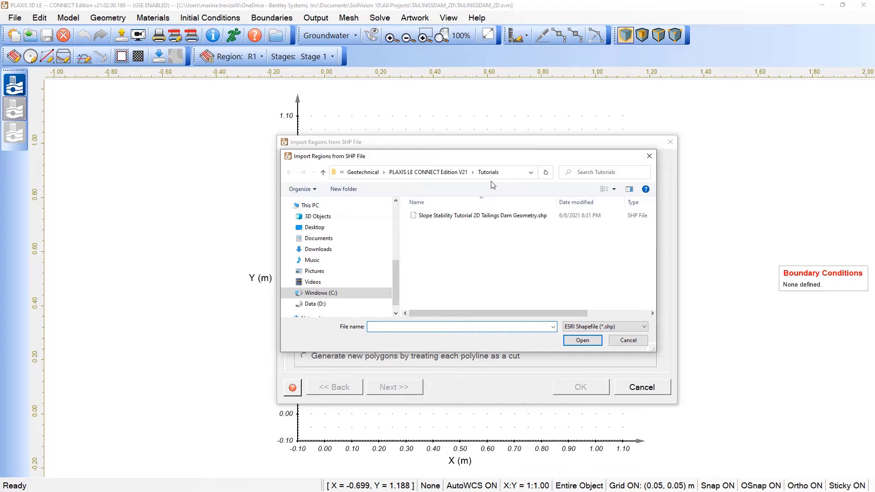
{"action": "double_click", "coordinate": [440, 217]}
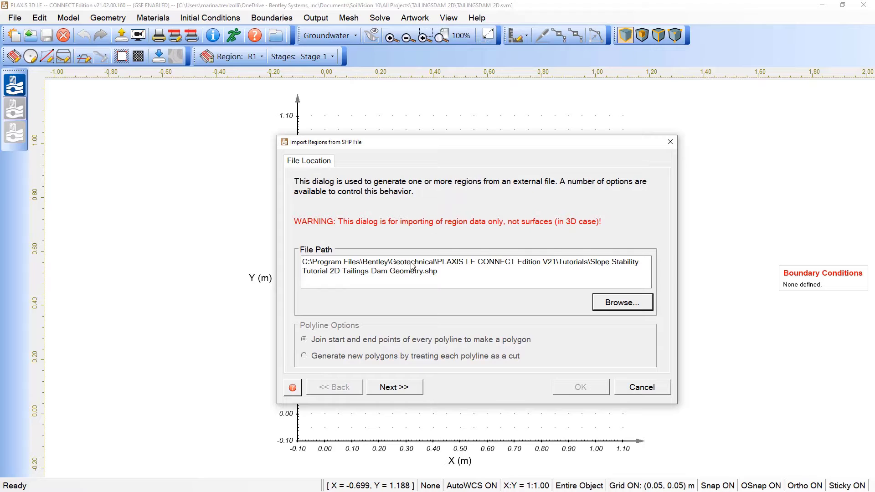
{"action": "left_click", "coordinate": [395, 382]}
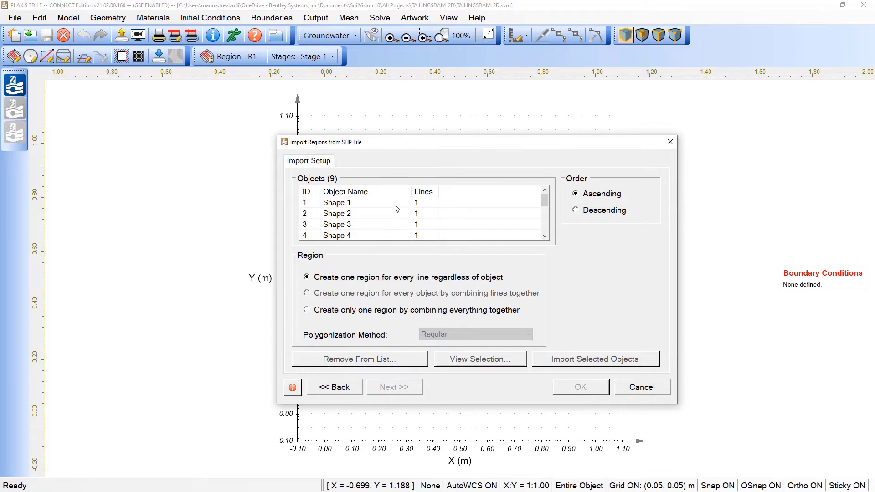
Step: Select all shapes from Shape 1 to Shape 9 and preview their geometry in an enlarged window
{"action": "left_click", "coordinate": [396, 206]}
{"action": "left_click_drag", "start_coordinate": [543, 198], "coordinate": [543, 233]}
{"action": "left_click", "coordinate": [397, 225], "text": "shift"}
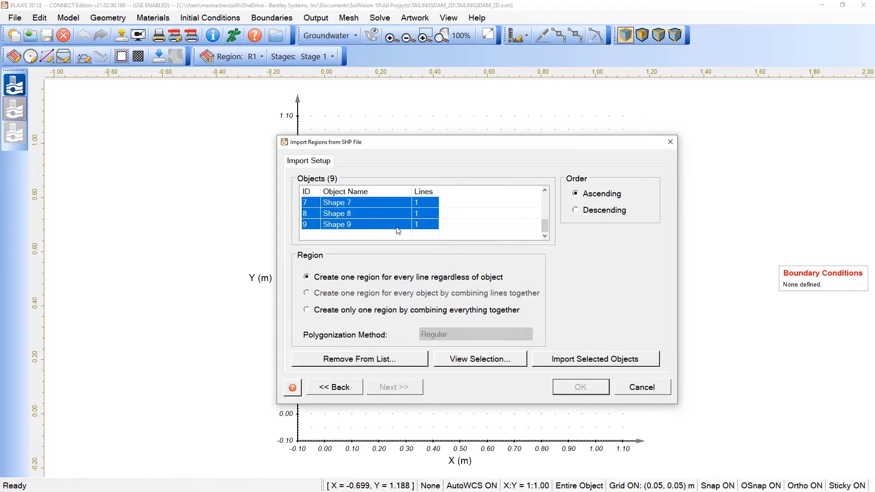
{"action": "left_click", "coordinate": [453, 360]}
{"action": "mouse_move", "coordinate": [576, 372]}
{"action": "left_mouse_down"}
{"action": "mouse_move", "coordinate": [673, 387]}
{"action": "mouse_move", "coordinate": [766, 386]}
{"action": "left_mouse_up"}
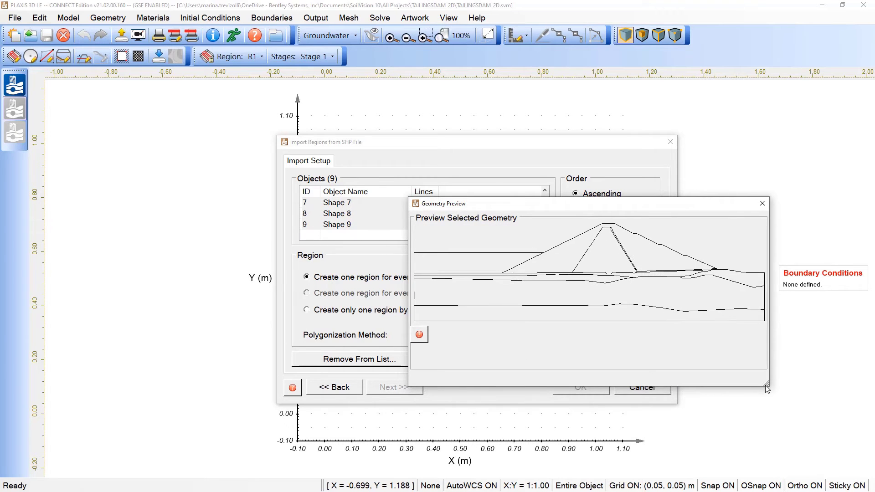
{"action": "left_click", "coordinate": [762, 206]}
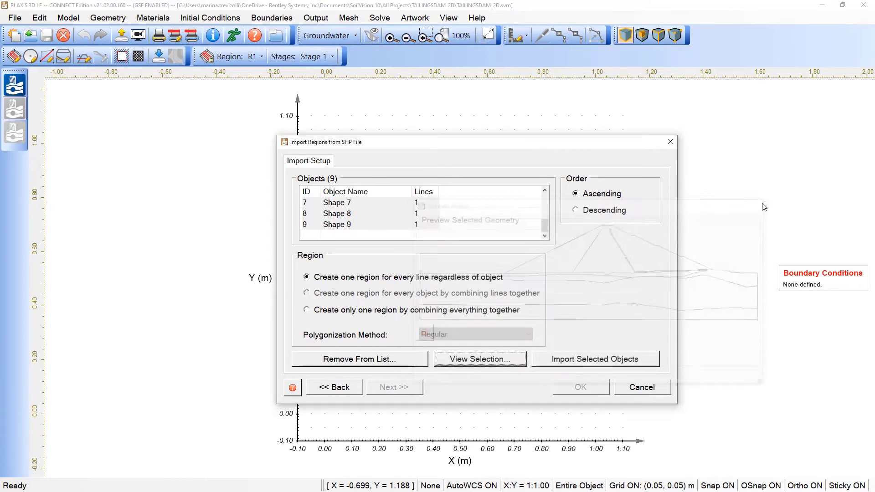
Step: Import the selected shapes as one region per line and finish the import
{"action": "left_click", "coordinate": [640, 360]}
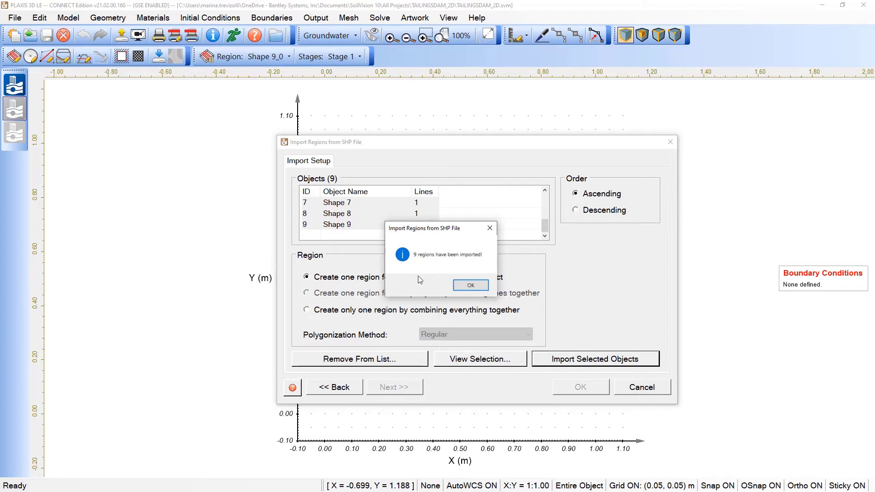
{"action": "left_click", "coordinate": [466, 288]}
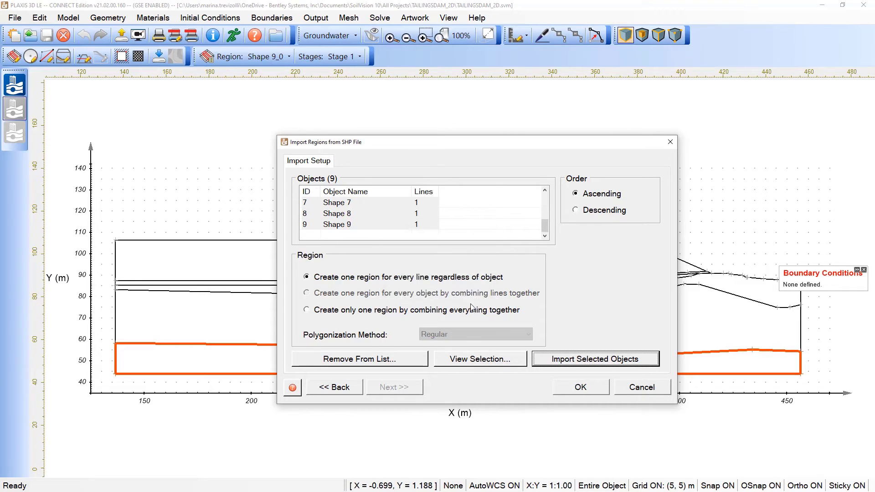
{"action": "left_click", "coordinate": [578, 388]}
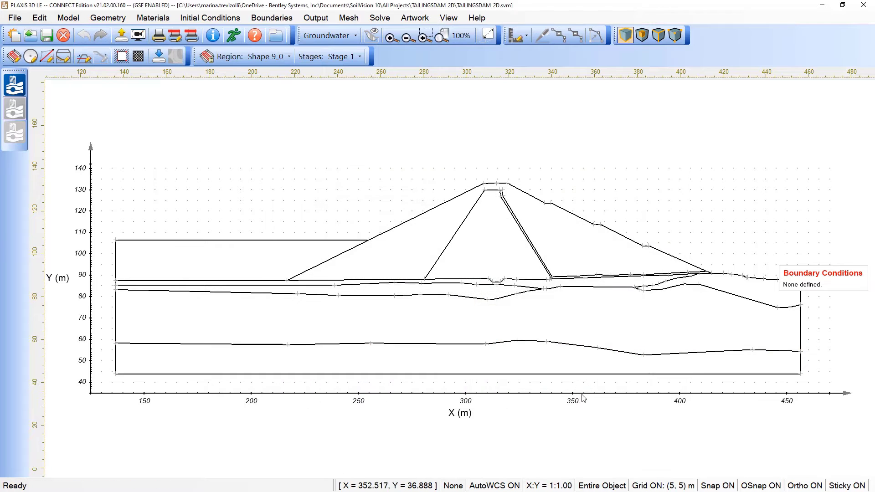
{"action": "scroll", "coordinate": [606, 431], "scroll_direction": "down", "scroll_amount": 4}
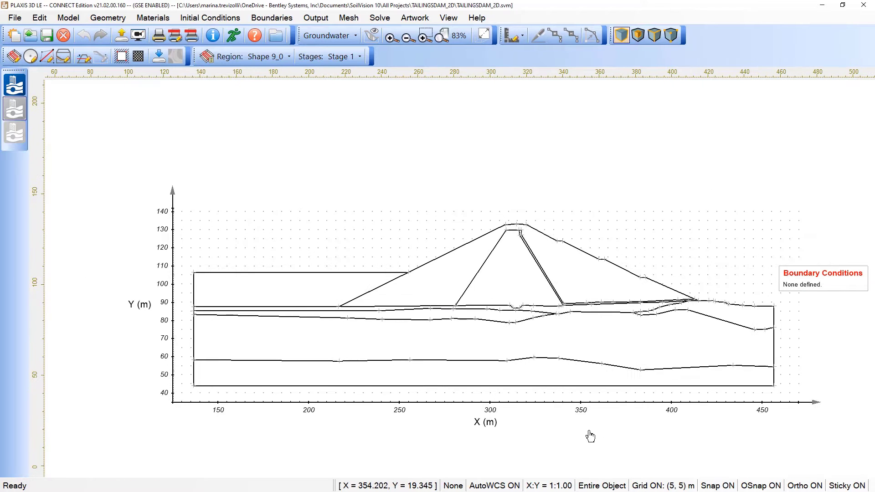
{"action": "right_click", "coordinate": [547, 433]}
{"action": "left_click", "coordinate": [524, 433]}
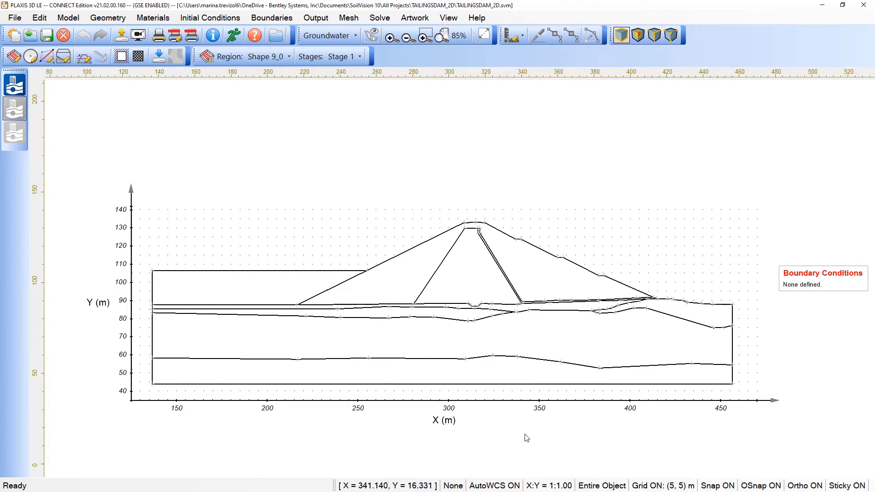
Step: Rename region Shape 1_0 as Sandy Silt 1 and Shape 2_0 as Sandy Loam
{"action": "left_click", "coordinate": [117, 20]}
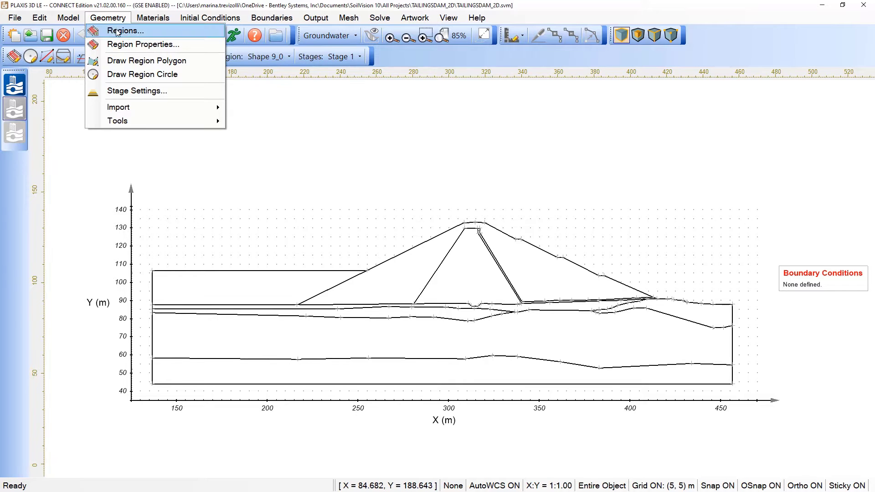
{"action": "left_click", "coordinate": [124, 31]}
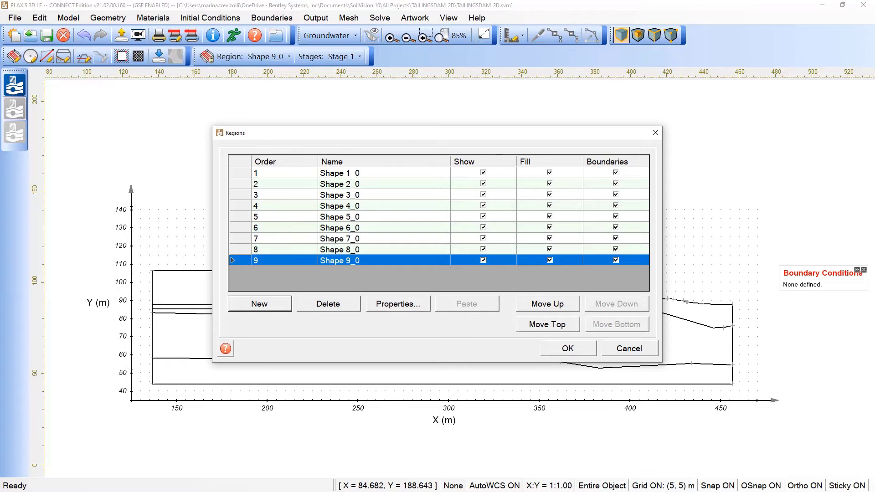
{"action": "left_click", "coordinate": [354, 173]}
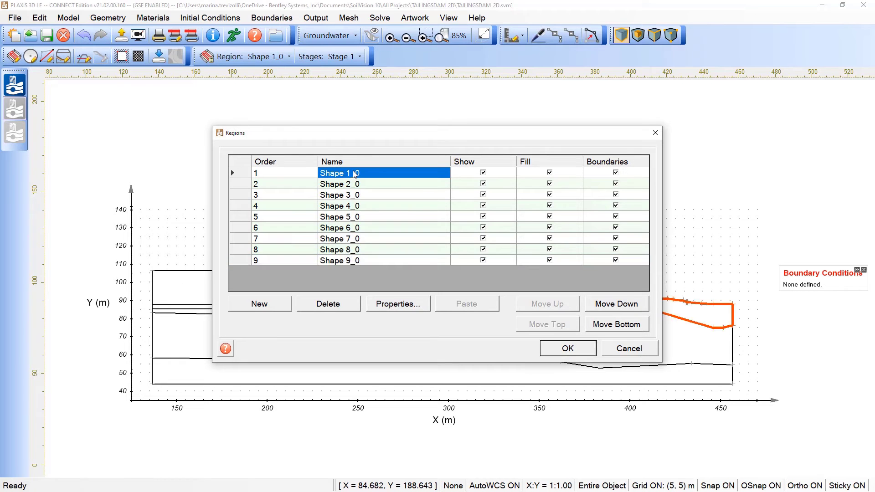
{"action": "left_click", "coordinate": [340, 172]}
{"action": "type", "text": "Sandy s"}
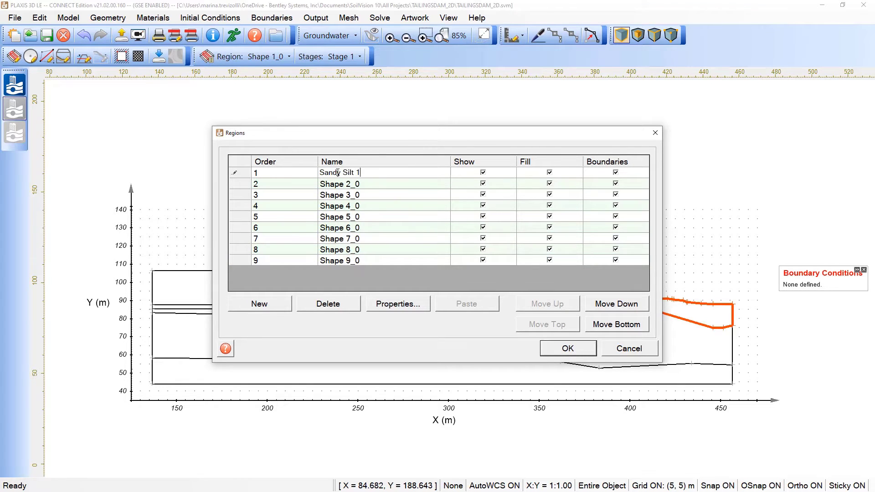
{"action": "key", "text": "Return"}
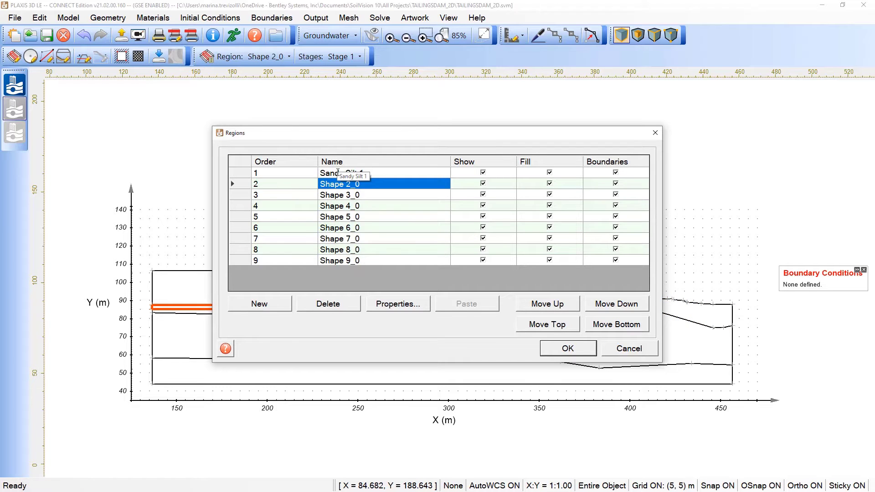
{"action": "type", "text": "Sandy Loam"}
{"action": "key", "text": "Return"}
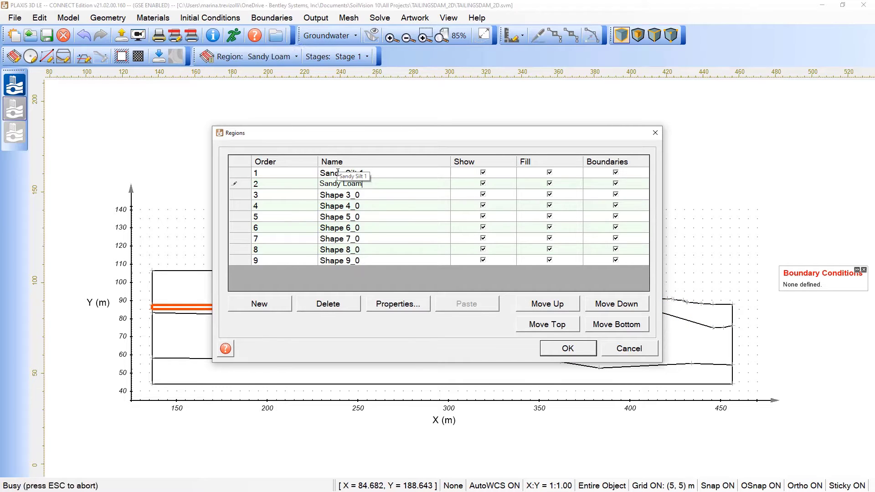
Step: Rename regions 3 to 7 as Earth Fill, Silt, Filter, Ore Tailings and Core
{"action": "type", "text": "Earth Fill"}
{"action": "key", "text": "Return"}
{"action": "type", "text": "Silt"}
{"action": "key", "text": "Return"}
{"action": "type", "text": "Filter"}
{"action": "key", "text": "Return"}
{"action": "type", "text": "Ore Tailings"}
{"action": "key", "text": "Return"}
{"action": "type", "text": "Core"}
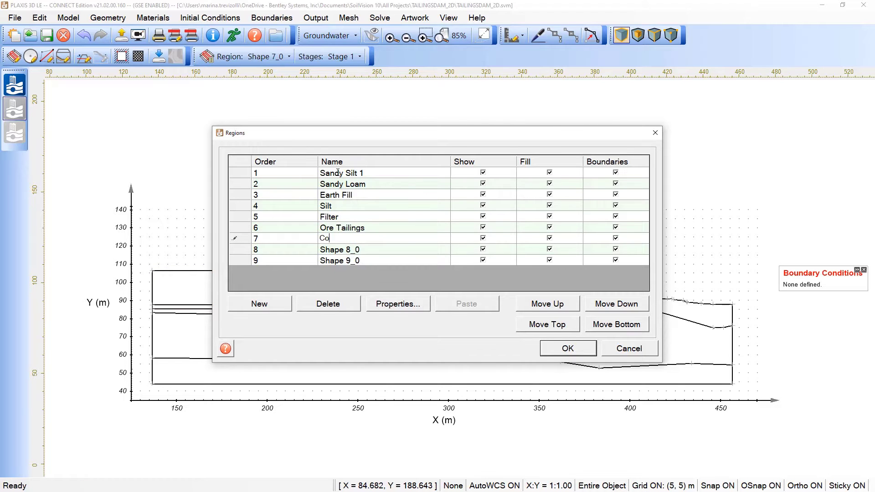
{"action": "key", "text": "Return"}
Step: Rename region 8 as Sandy Silt 2 and region 9 as Bedrock, and accept the region list
{"action": "type", "text": "San"}
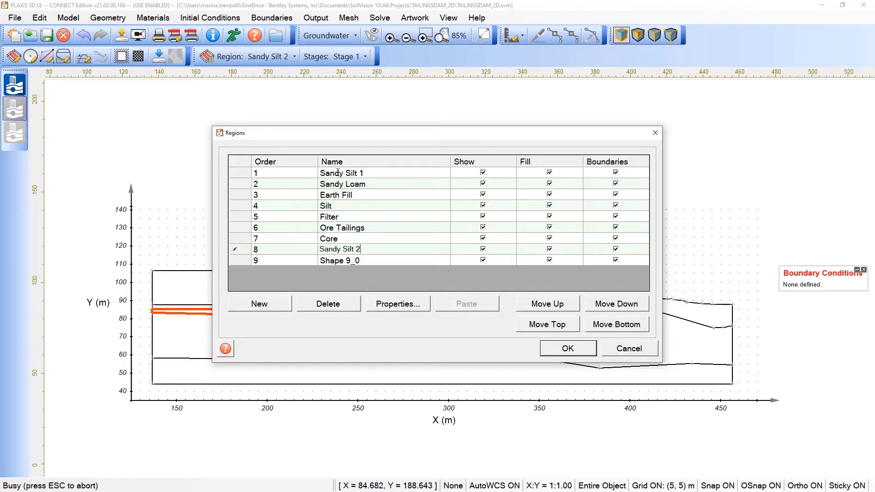
{"action": "type", "text": "dy Silt 2"}
{"action": "key", "text": "Return"}
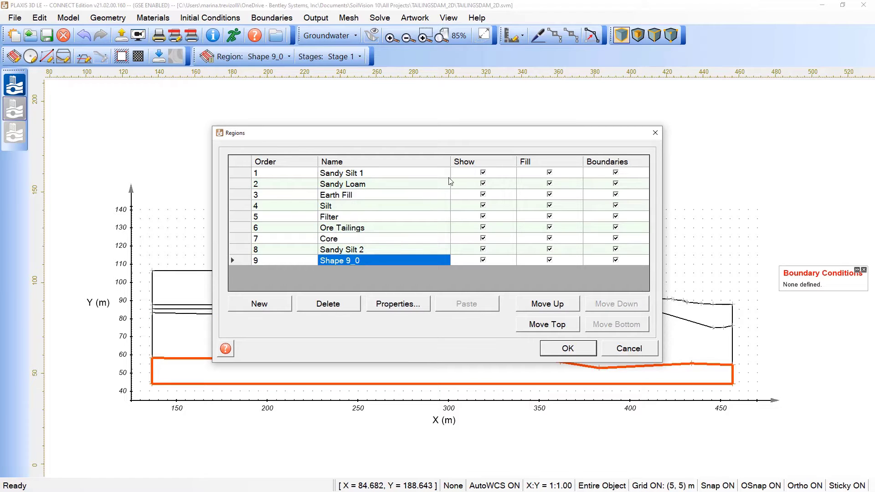
{"action": "left_click", "coordinate": [361, 259]}
{"action": "type", "text": "Bedrock"}
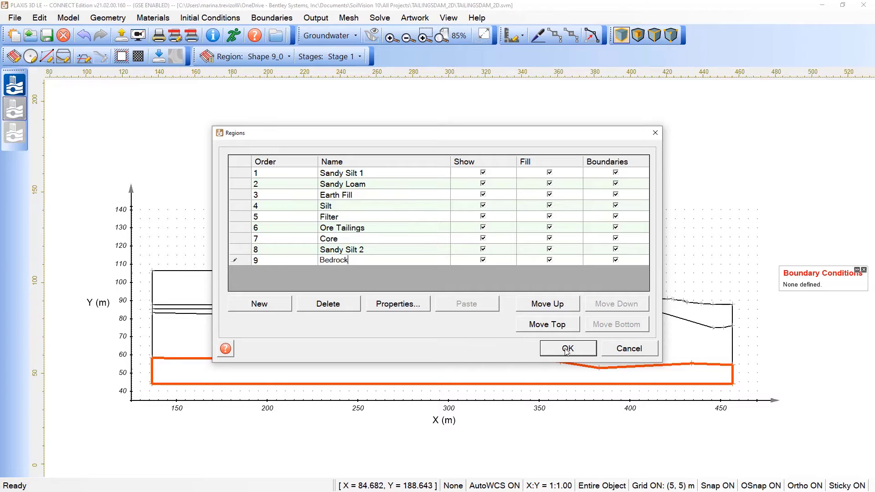
{"action": "left_click", "coordinate": [565, 350]}
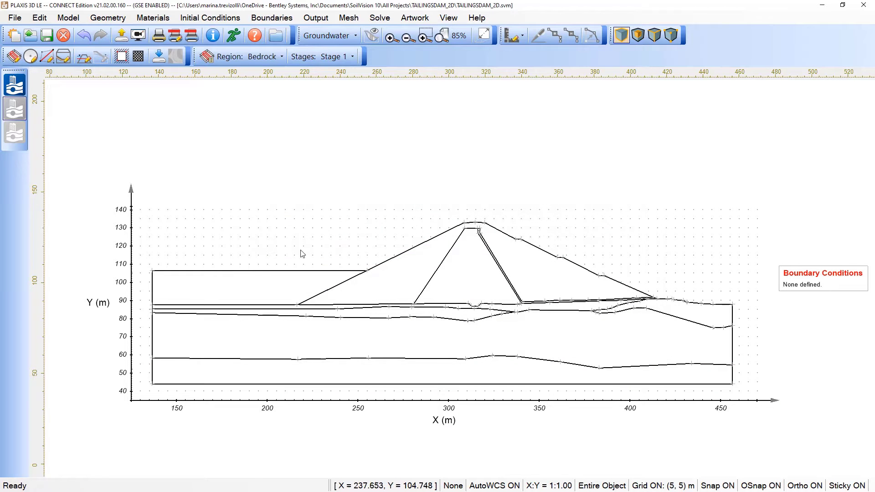
Step: Create a new material named Earth Fill in the Unsaturated category with the palette fill color
{"action": "left_click", "coordinate": [159, 18]}
{"action": "left_click", "coordinate": [165, 31]}
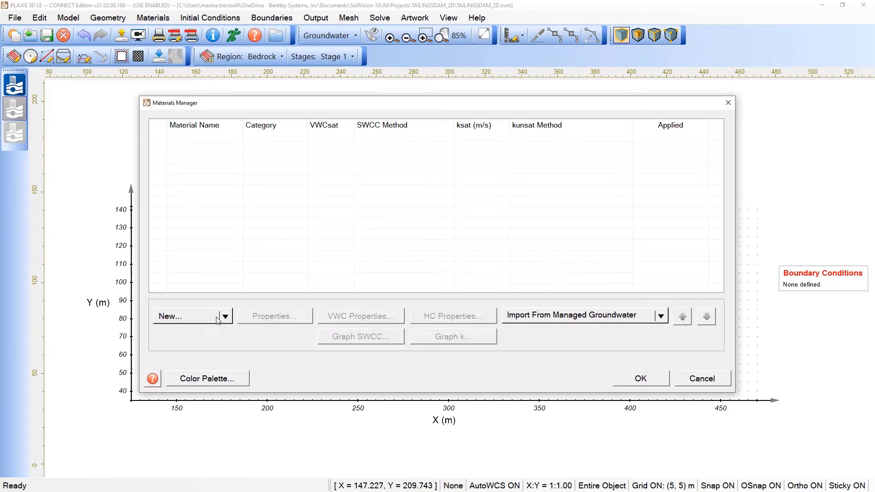
{"action": "left_click", "coordinate": [193, 321]}
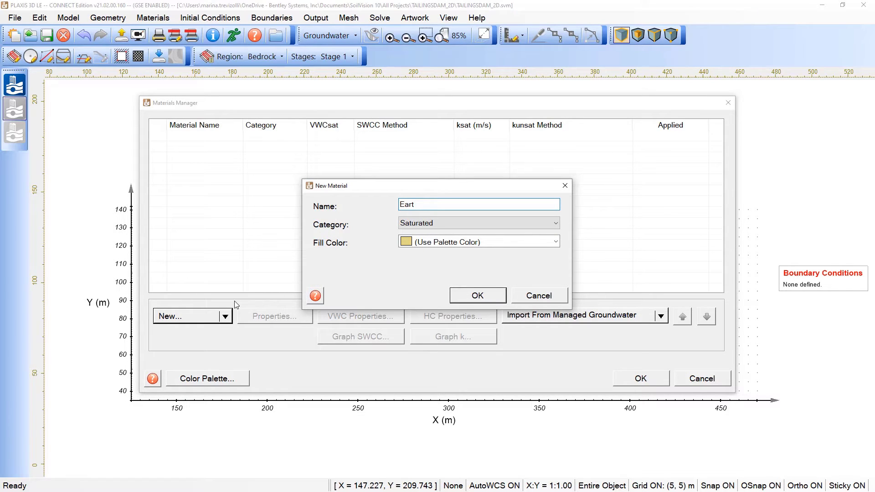
{"action": "left_click", "coordinate": [426, 223]}
{"action": "left_click", "coordinate": [428, 242]}
{"action": "key", "text": "Return"}
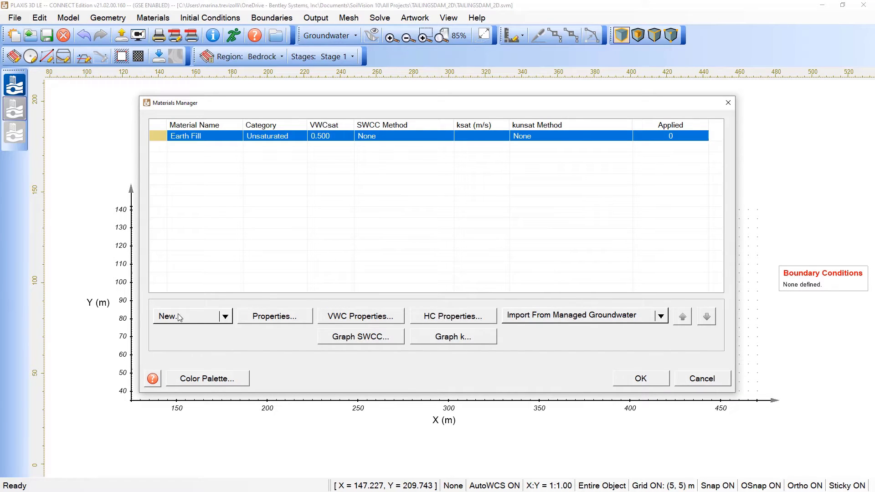
Step: Set Earth Fill's saturated VWC to 0.368 and its SWCC fitting method to Fredlund and Xing Fit with Data as source type
{"action": "left_click", "coordinate": [391, 320]}
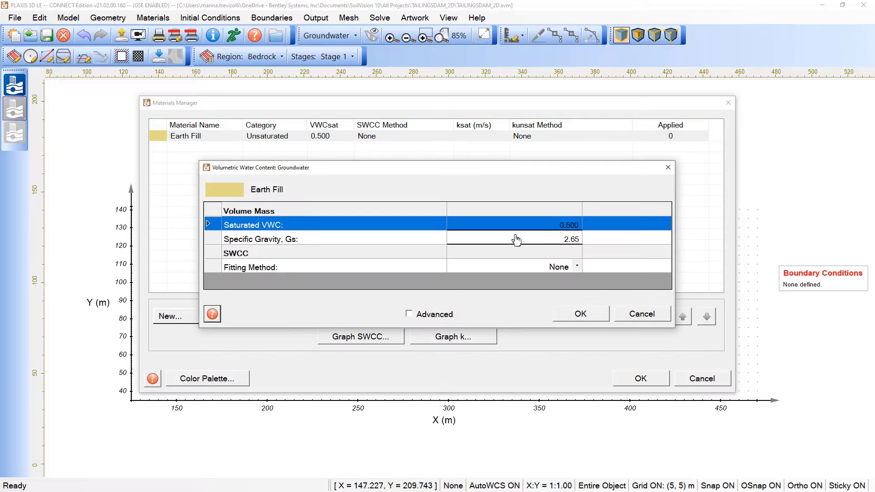
{"action": "left_click", "coordinate": [567, 225]}
{"action": "type", "text": "0.368"}
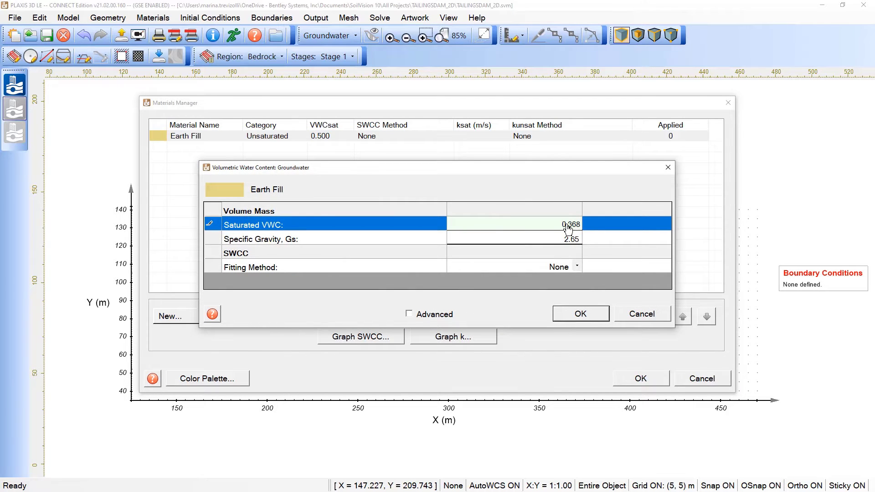
{"action": "left_click", "coordinate": [577, 266]}
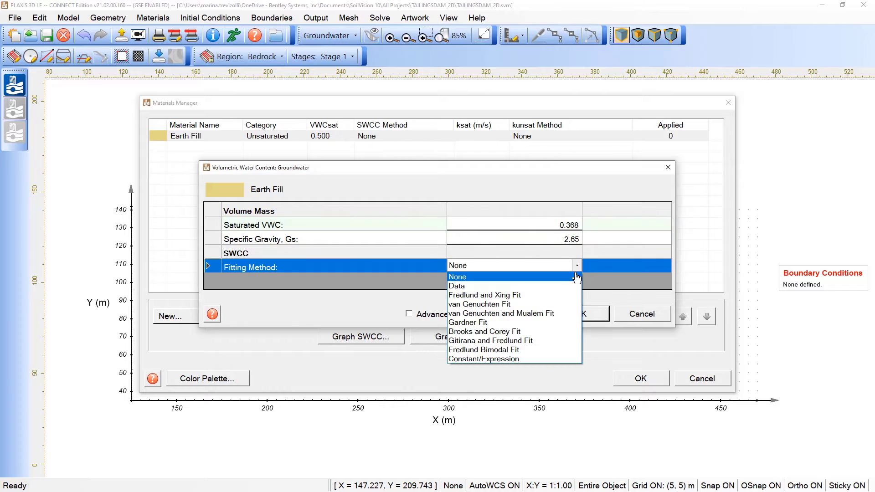
{"action": "left_click", "coordinate": [508, 296]}
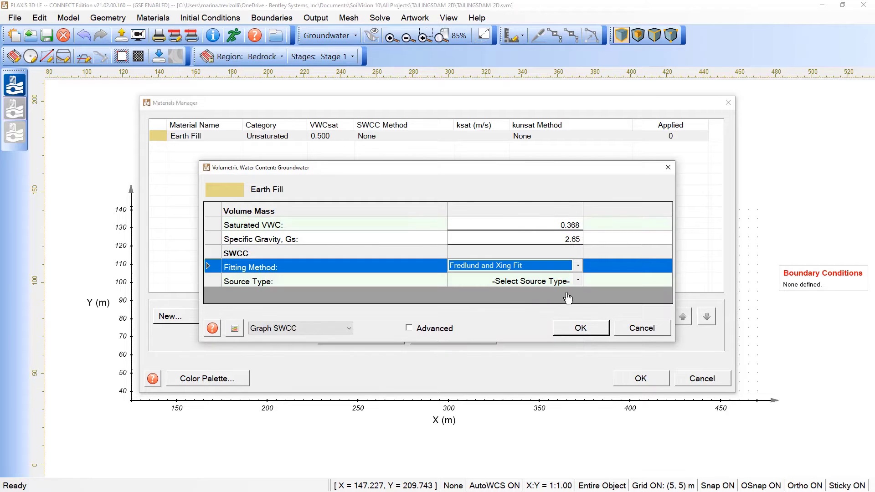
{"action": "left_click", "coordinate": [581, 282]}
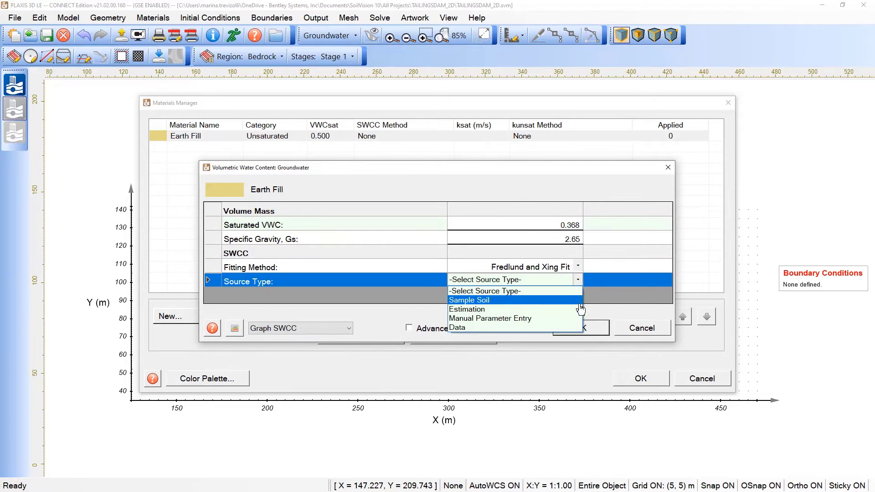
{"action": "left_click", "coordinate": [514, 329]}
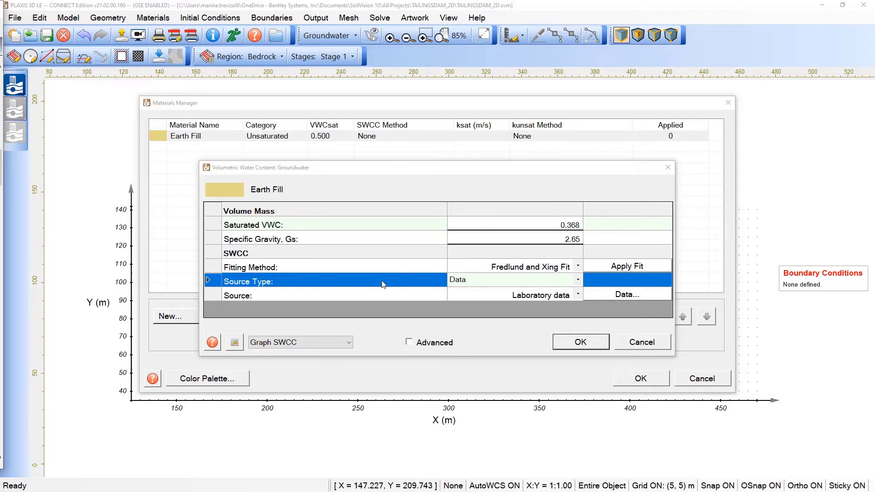
Step: Paste the copied suction and VWC points as Earth Fill's SWCC laboratory data and apply the fit
{"action": "left_click", "coordinate": [603, 294]}
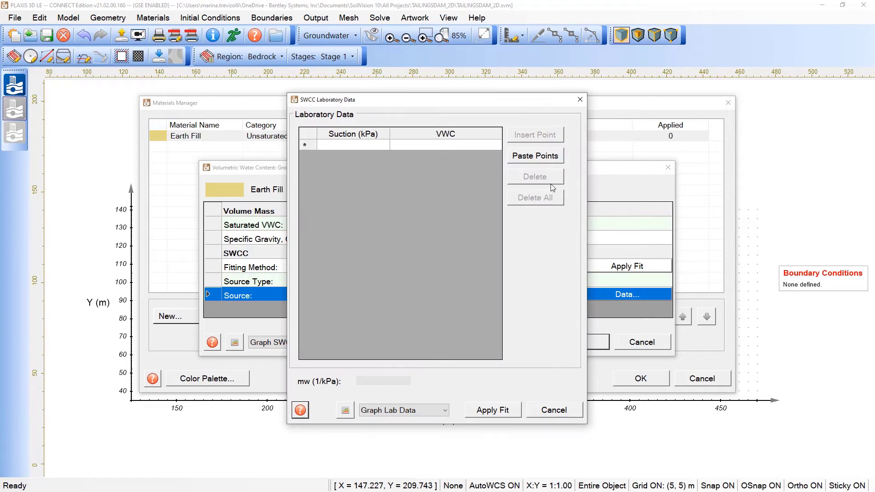
{"action": "left_click", "coordinate": [532, 157]}
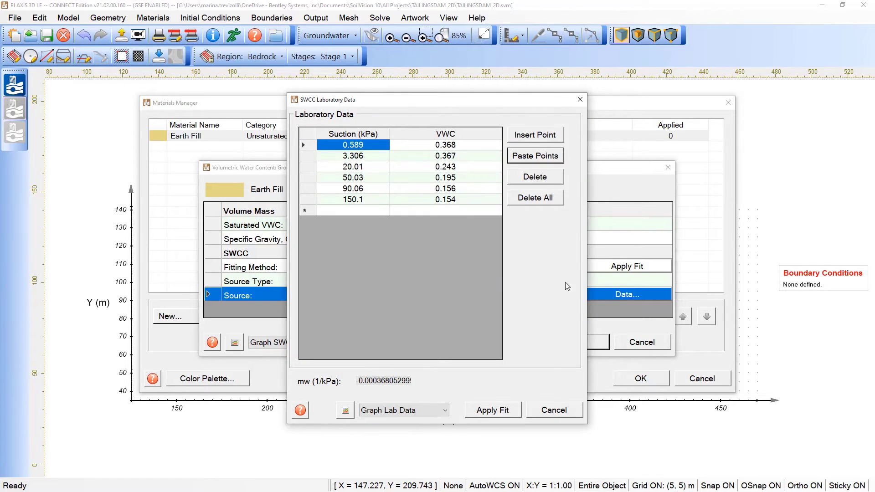
{"action": "left_click", "coordinate": [490, 412]}
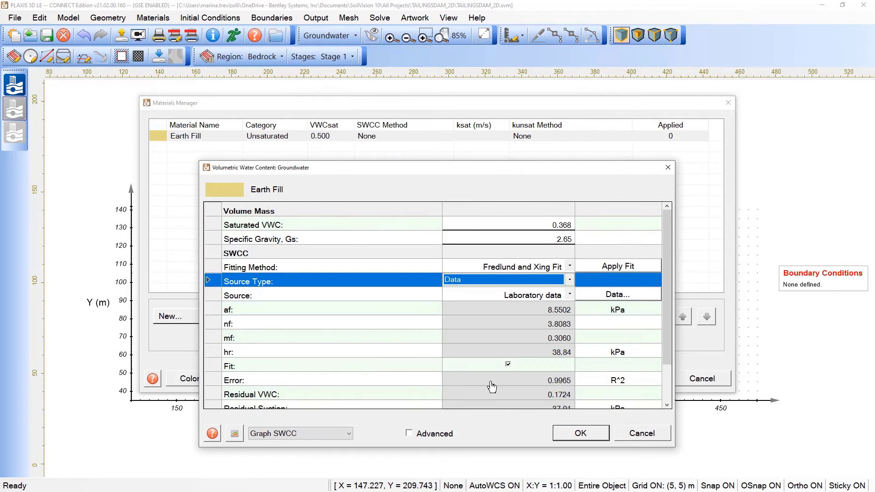
Step: Graph Earth Fill's fitted SWCC against the laboratory data, and accept the volumetric water content settings
{"action": "left_click", "coordinate": [235, 435]}
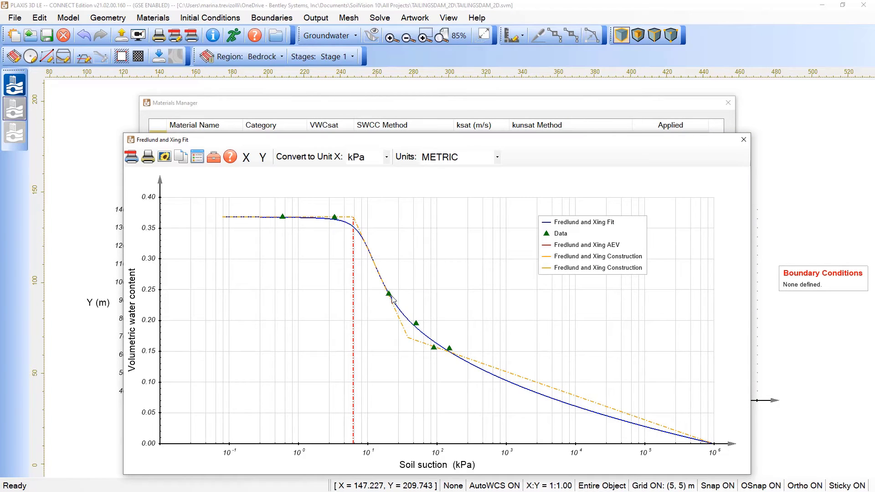
{"action": "left_click", "coordinate": [744, 139]}
{"action": "left_click", "coordinate": [599, 436]}
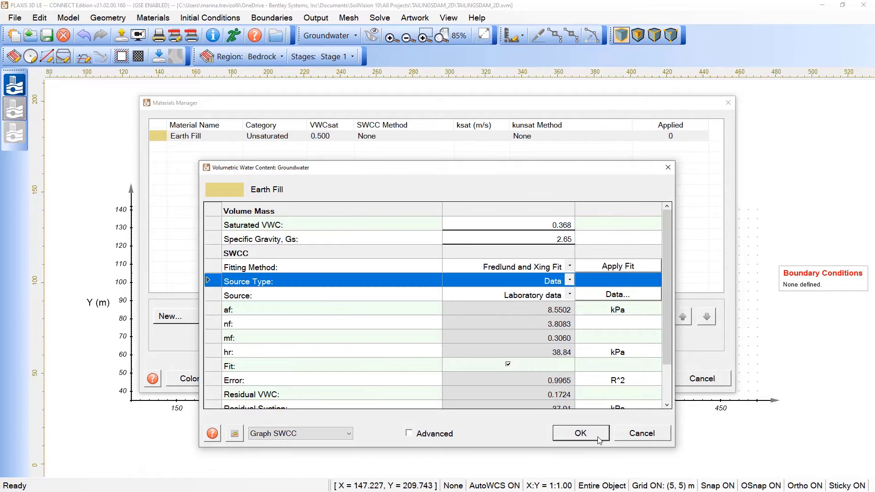
Step: Set Earth Fill's constant ksat to 1E-7 m/s and its permeability method to Modified Campbell Estimation
{"action": "left_click", "coordinate": [462, 319]}
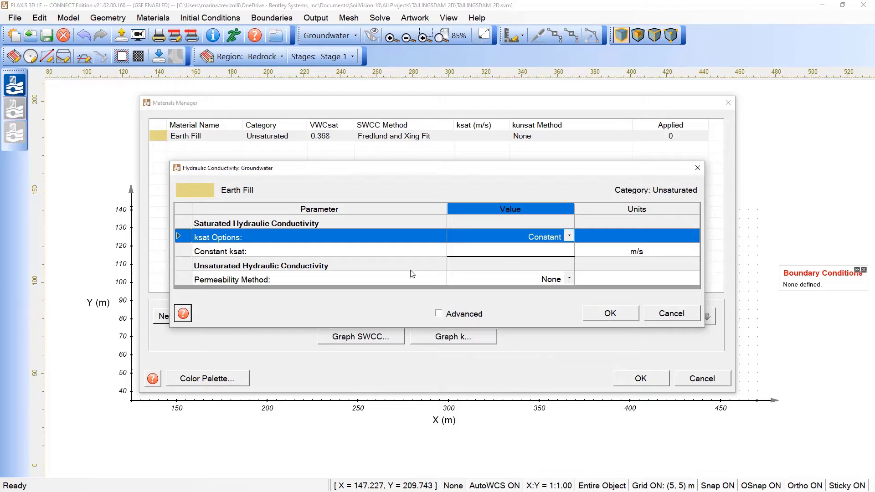
{"action": "left_click", "coordinate": [515, 254]}
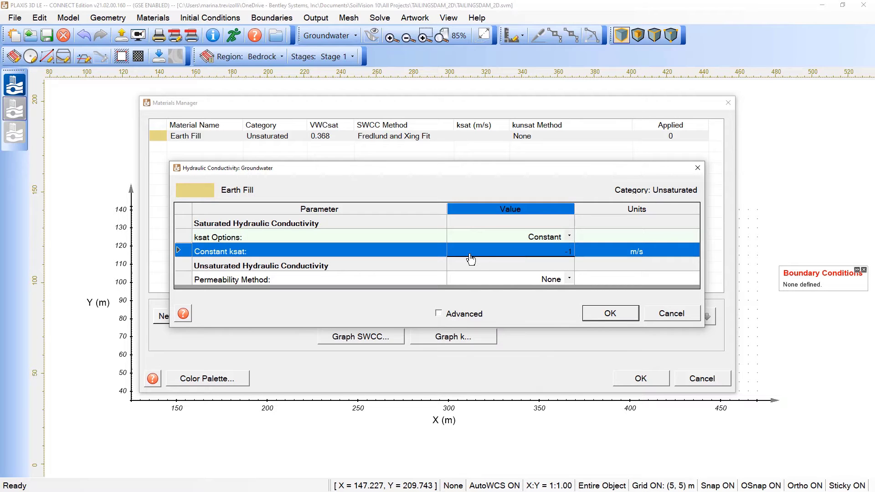
{"action": "type", "text": "1E-7"}
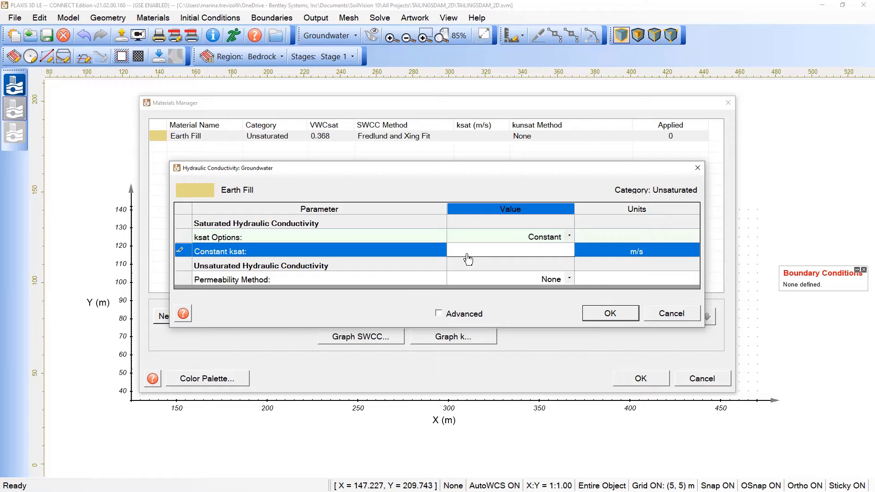
{"action": "key", "text": "Return"}
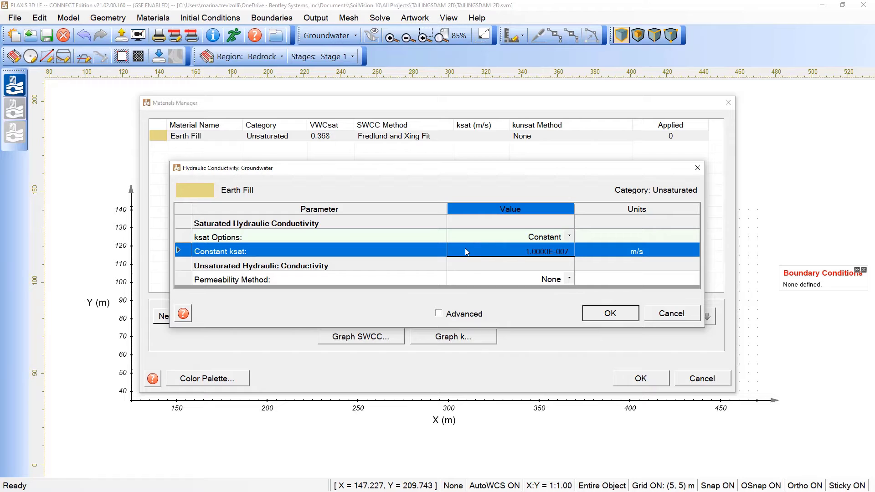
{"action": "left_click", "coordinate": [568, 279]}
{"action": "left_click", "coordinate": [568, 279]}
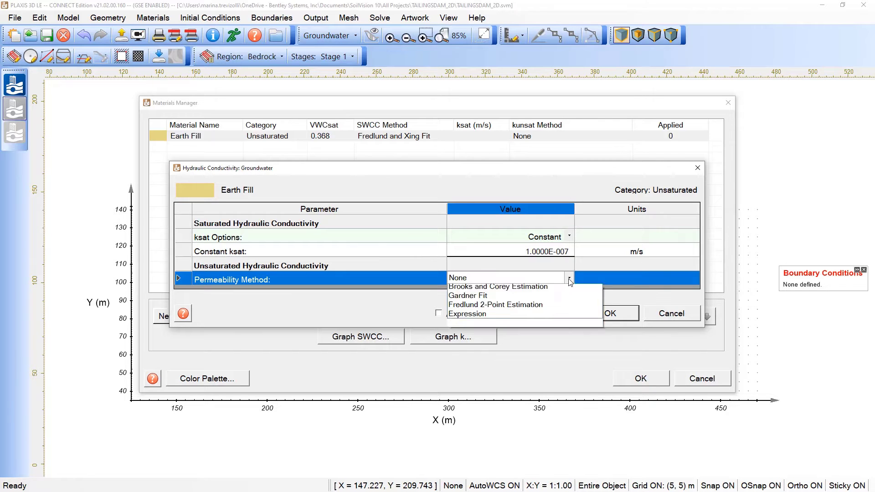
{"action": "left_click", "coordinate": [538, 318]}
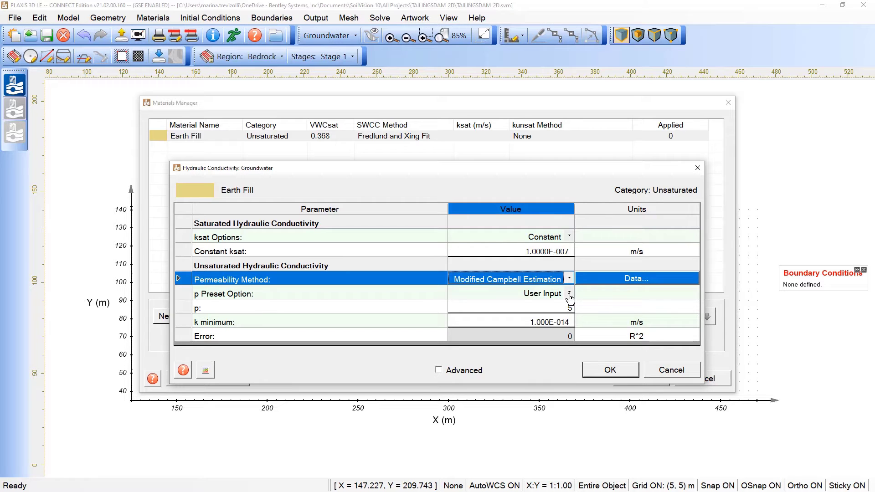
Step: Choose the Sandy Loam p preset for Earth Fill, set k minimum to 1E-9 m/s, and accept the hydraulic conductivity settings
{"action": "left_click", "coordinate": [569, 295]}
{"action": "left_click", "coordinate": [568, 293]}
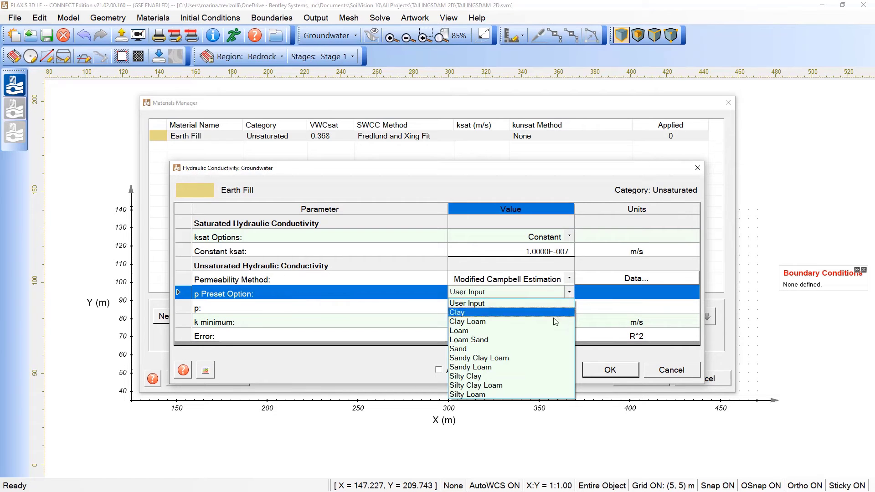
{"action": "left_click", "coordinate": [526, 371]}
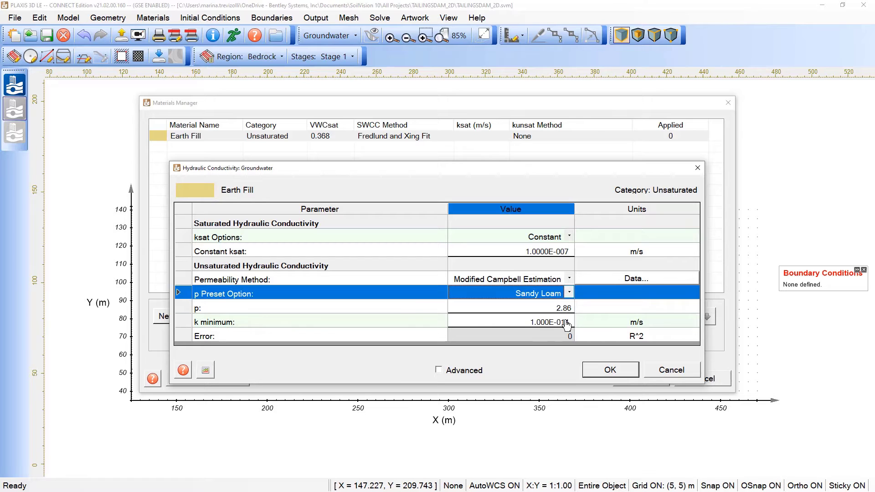
{"action": "left_click", "coordinate": [566, 325]}
{"action": "left_click", "coordinate": [570, 323]}
{"action": "left_click", "coordinate": [571, 325]}
{"action": "key", "text": "BackSpace"}
{"action": "key", "text": "BackSpace"}
{"action": "key", "text": "BackSpace"}
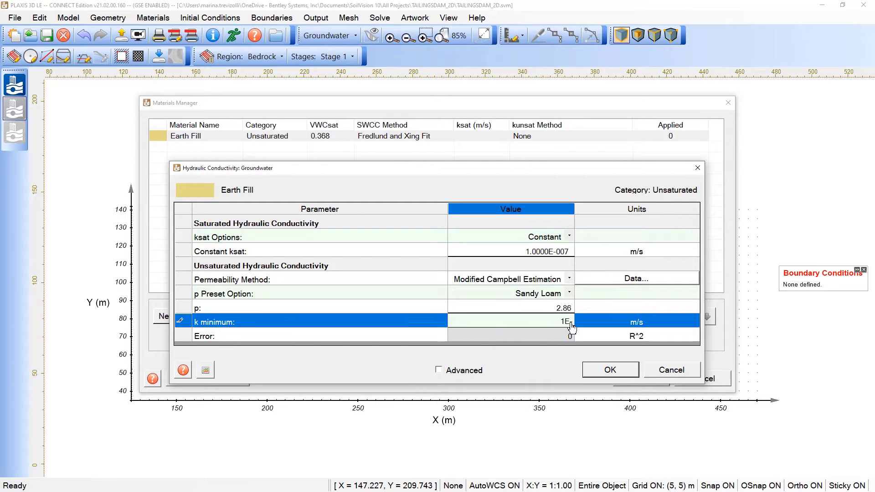
{"action": "type", "text": "-9"}
{"action": "left_click", "coordinate": [594, 373]}
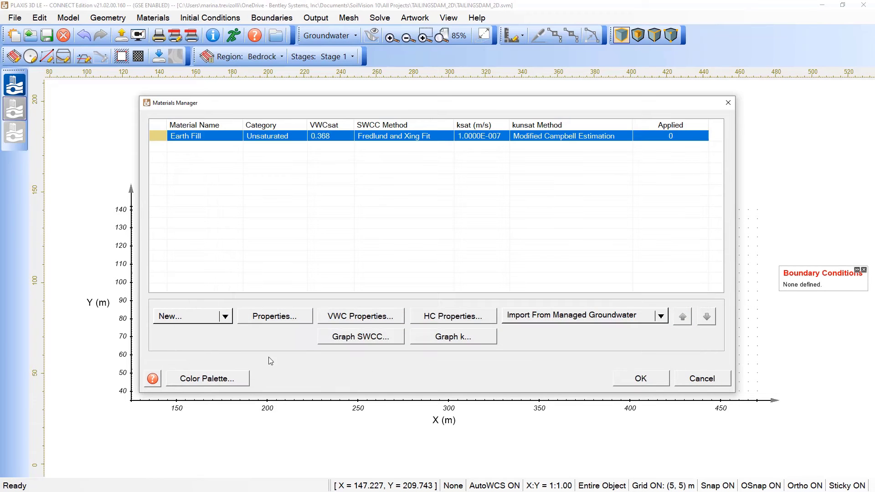
Step: Create a new material named Filter Sand in the Saturated category with the palette fill color
{"action": "left_click", "coordinate": [210, 316]}
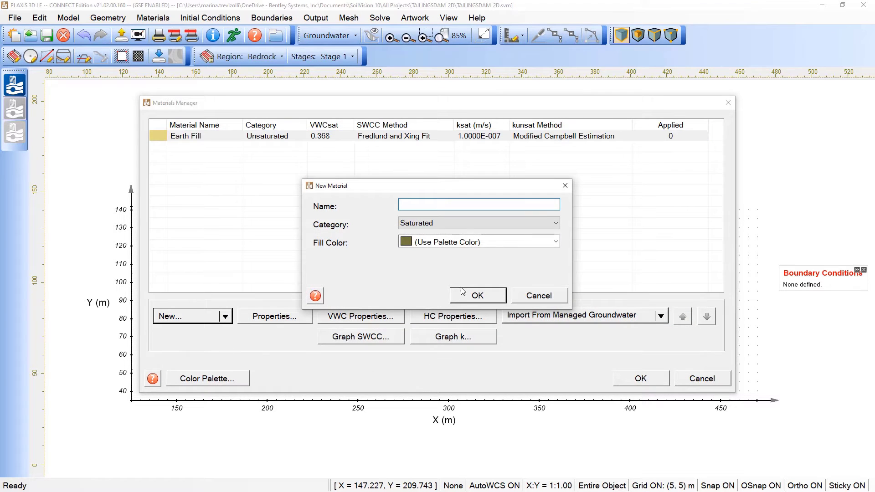
{"action": "type", "text": "Filter Sand"}
{"action": "left_click", "coordinate": [463, 293]}
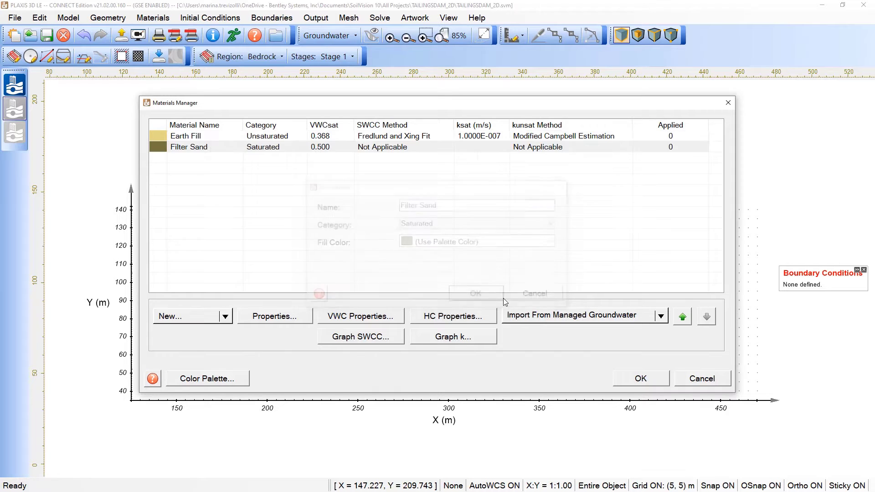
Step: Set Filter Sand's saturated VWC to 0.4 and its constant ksat to 8E-5 m/s
{"action": "left_click", "coordinate": [393, 320]}
{"action": "left_click", "coordinate": [569, 239]}
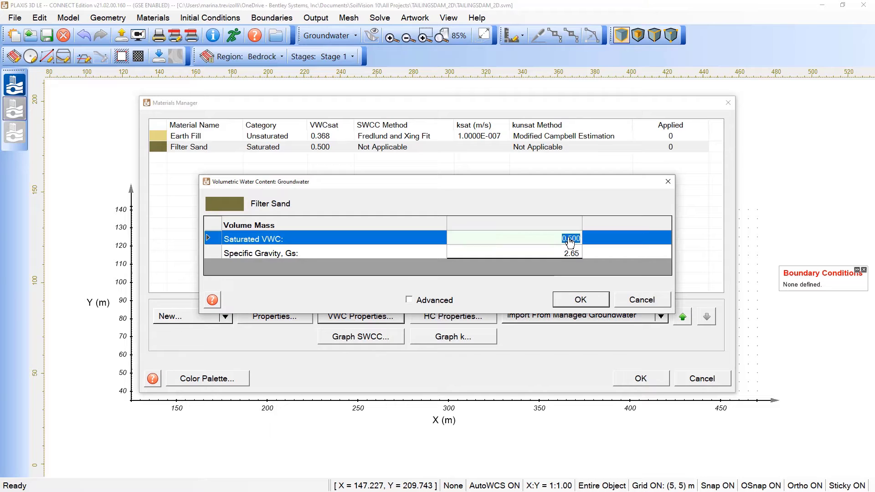
{"action": "type", "text": "0.4"}
{"action": "left_click", "coordinate": [598, 299]}
{"action": "left_click", "coordinate": [479, 320]}
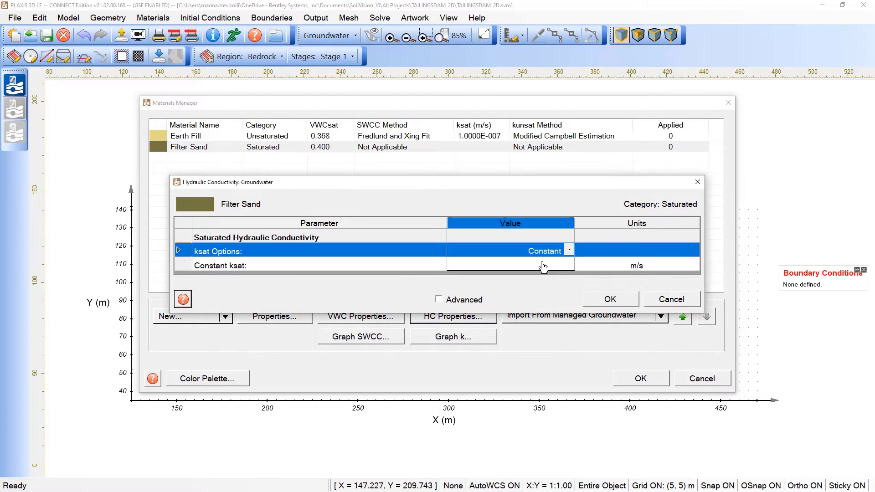
{"action": "left_click", "coordinate": [542, 266]}
{"action": "type", "text": "8"}
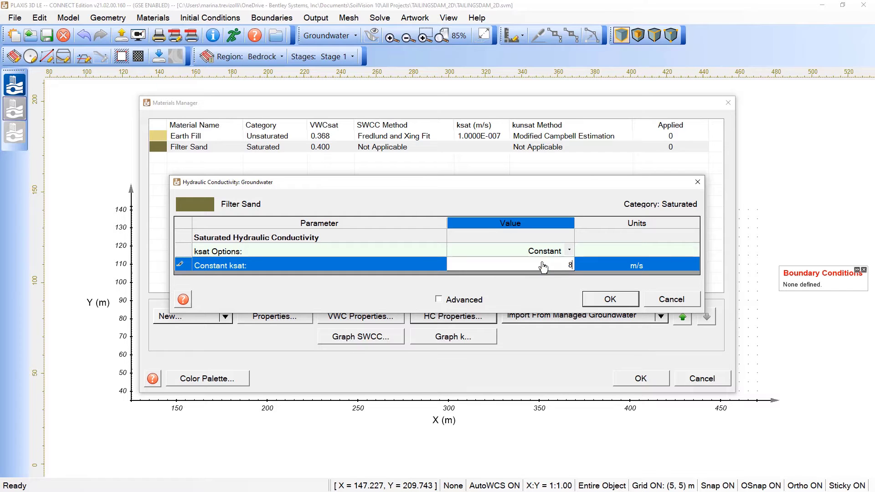
{"action": "type", "text": "E-5"}
{"action": "left_click", "coordinate": [605, 303]}
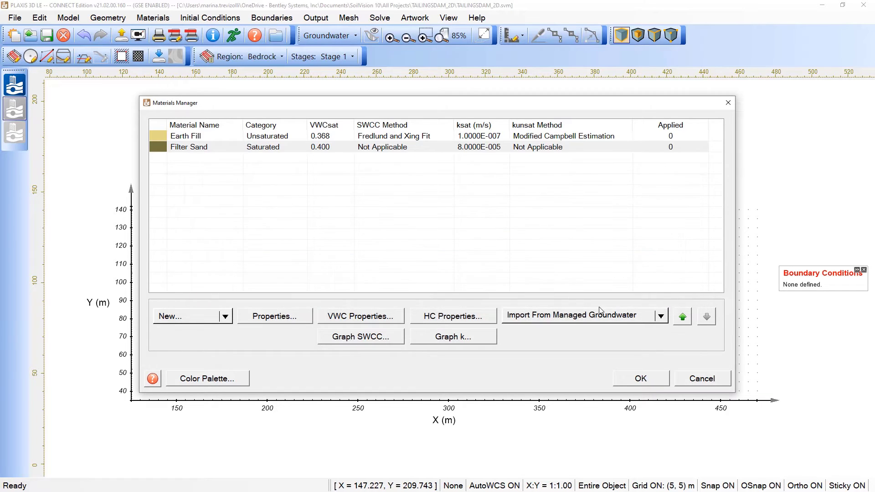
Step: Create a new material named Core Clay in the Unsaturated category with the palette fill color
{"action": "left_click", "coordinate": [201, 320]}
{"action": "type", "text": "C"}
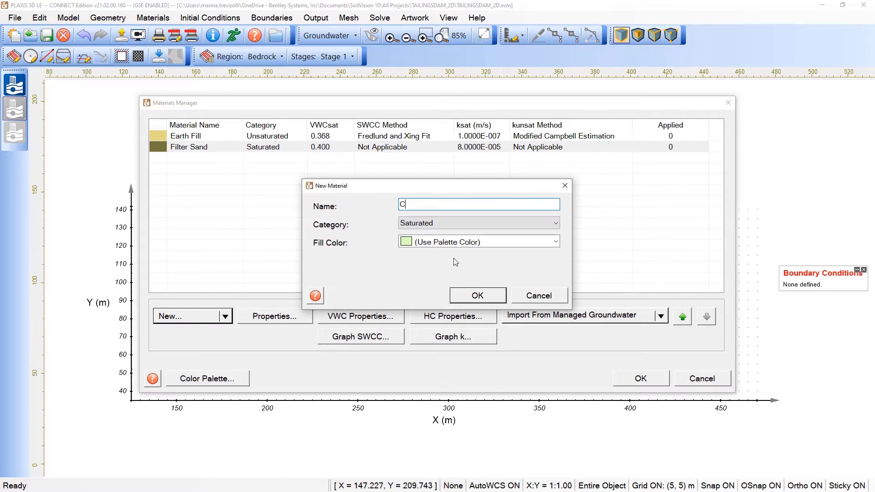
{"action": "type", "text": "ore clay"}
{"action": "left_click", "coordinate": [479, 231]}
{"action": "left_click", "coordinate": [469, 236]}
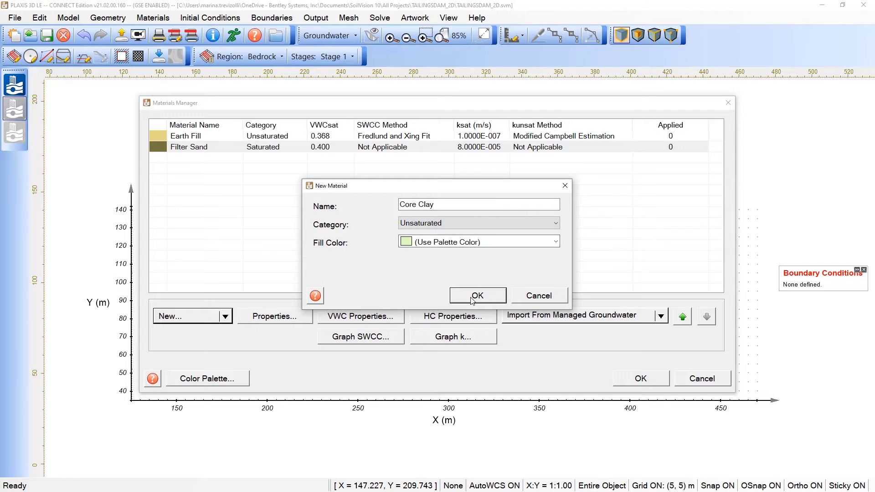
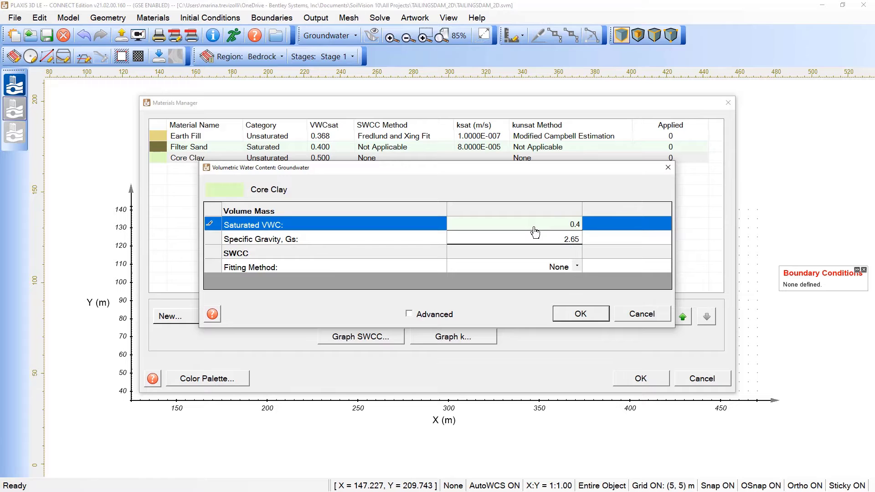
Step: Set Core Clay's saturated VWC to 0.458 and its SWCC to Fredlund and Xing Fit with Manual Parameter Entry
{"action": "left_click", "coordinate": [577, 266]}
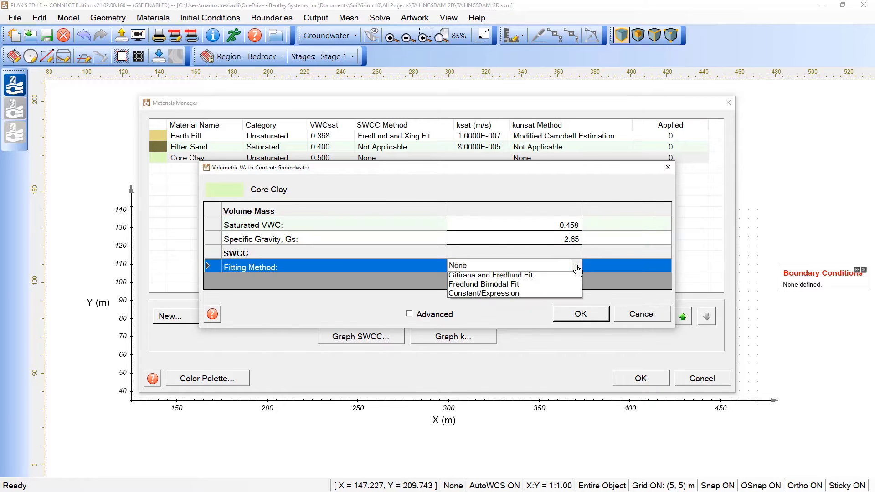
{"action": "left_click", "coordinate": [565, 296]}
{"action": "left_click", "coordinate": [577, 283]}
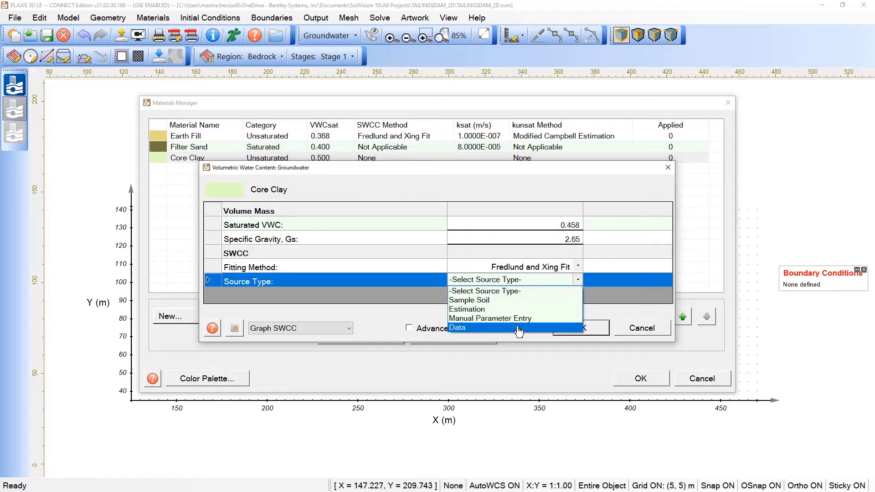
{"action": "left_click", "coordinate": [517, 319]}
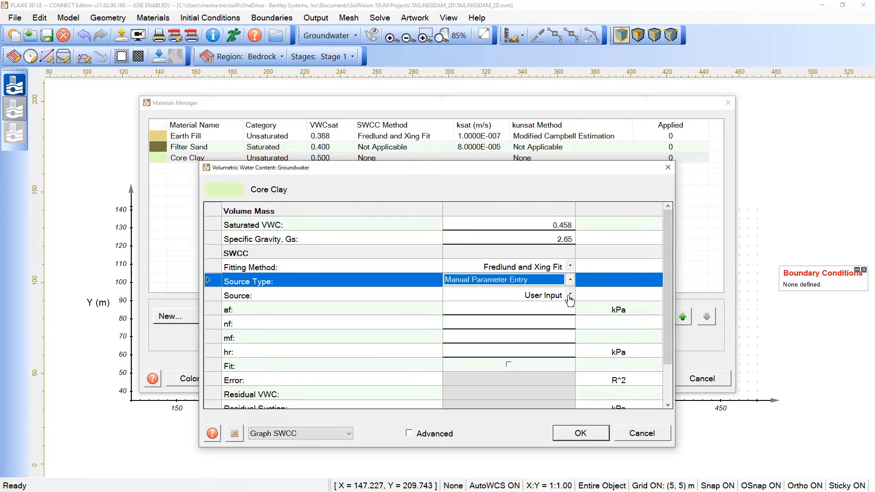
Step: Set Core Clay's SWCC parameters to af 15 kPa, nf 1.5, mf 0.36 and hr 3000 kPa, and graph its SWCC
{"action": "left_click", "coordinate": [559, 315]}
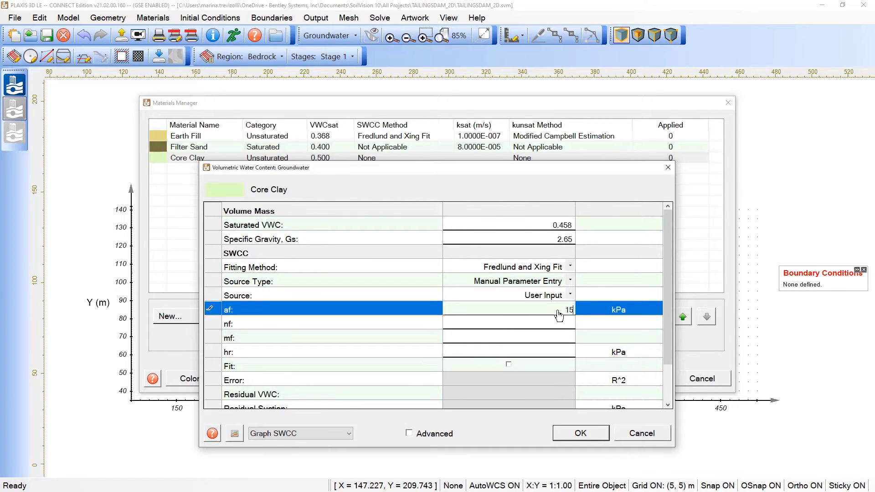
{"action": "key", "text": "Escape"}
{"action": "left_click", "coordinate": [560, 323]}
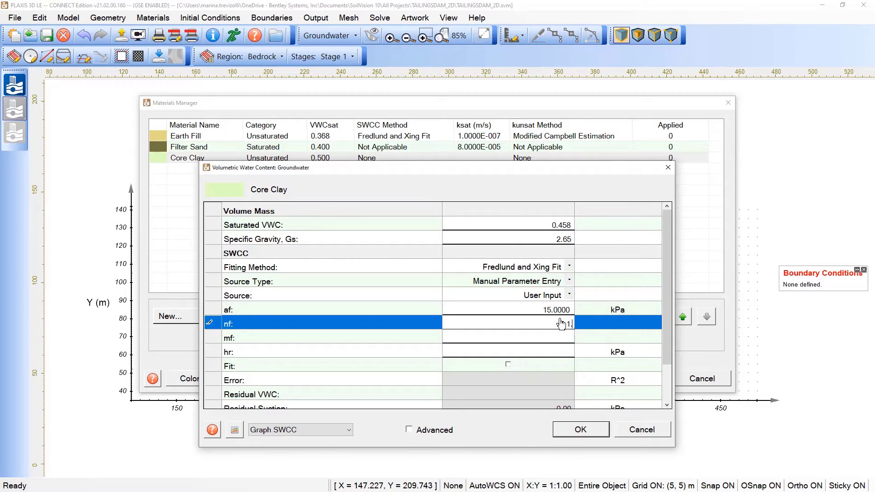
{"action": "left_click", "coordinate": [558, 339]}
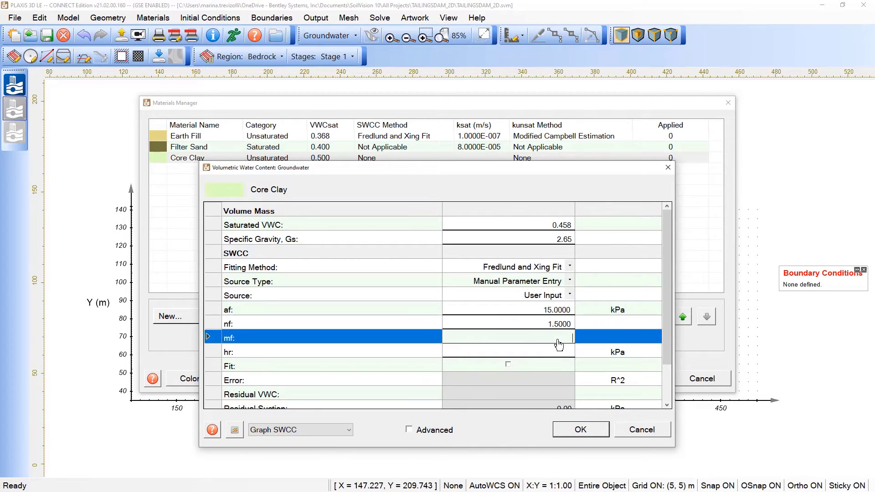
{"action": "type", "text": "0.36"}
{"action": "left_click", "coordinate": [559, 354]}
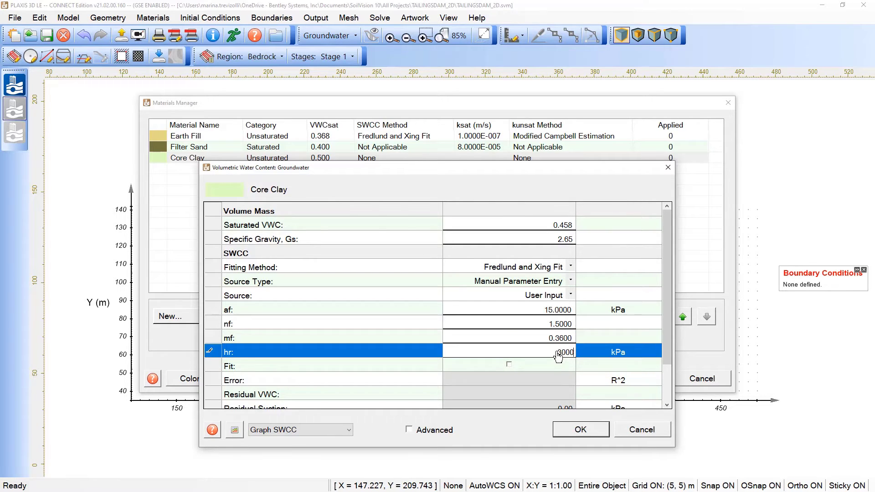
{"action": "left_click_drag", "start_coordinate": [666, 319], "coordinate": [666, 333]}
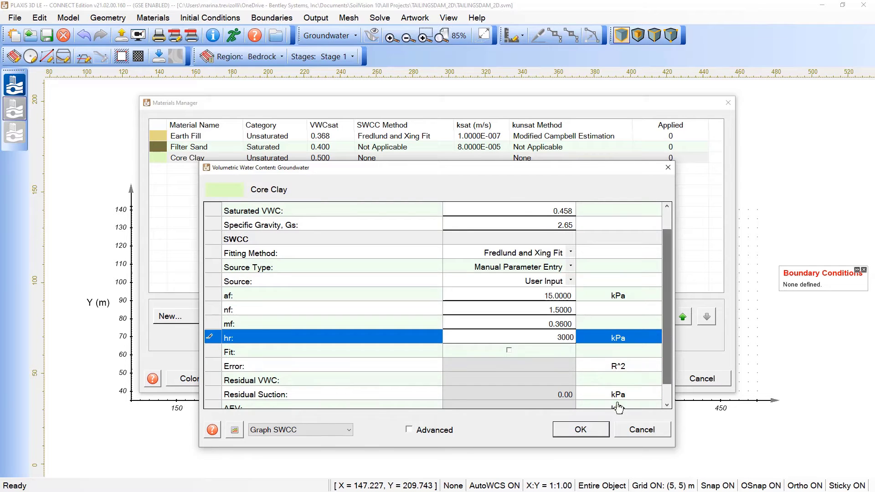
{"action": "left_click", "coordinate": [581, 429]}
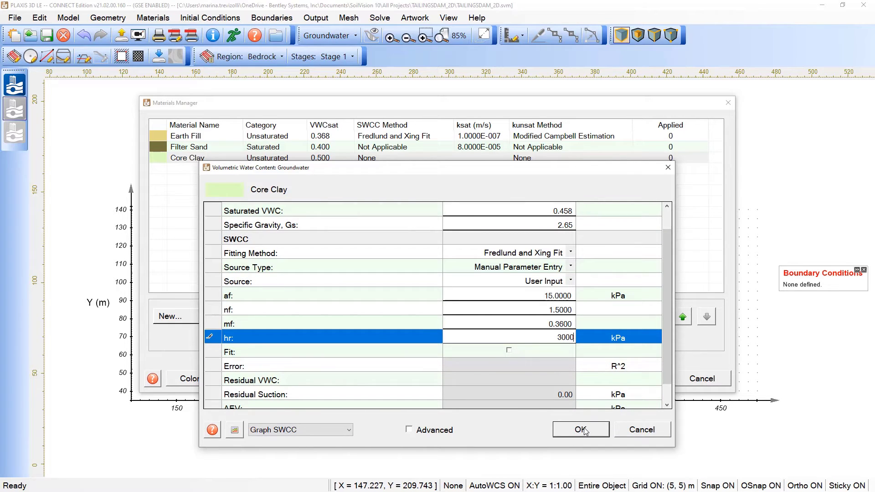
{"action": "left_click", "coordinate": [378, 339]}
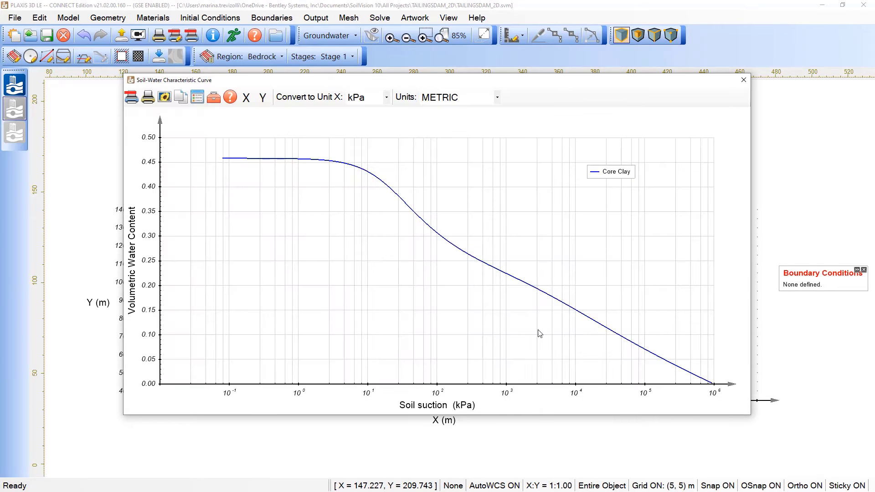
{"action": "left_click", "coordinate": [749, 79]}
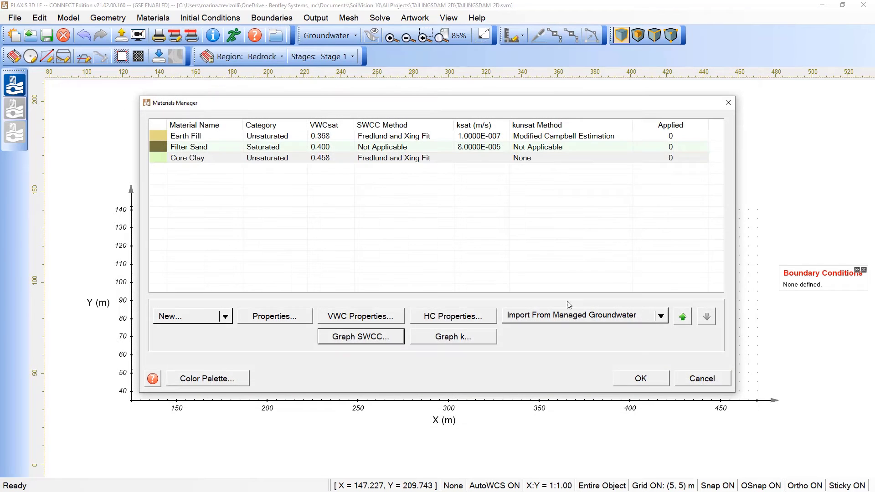
Step: Set Core Clay's constant ksat to 1E-8 m/s and its permeability method to Modified Campbell Estimation
{"action": "left_click", "coordinate": [463, 320]}
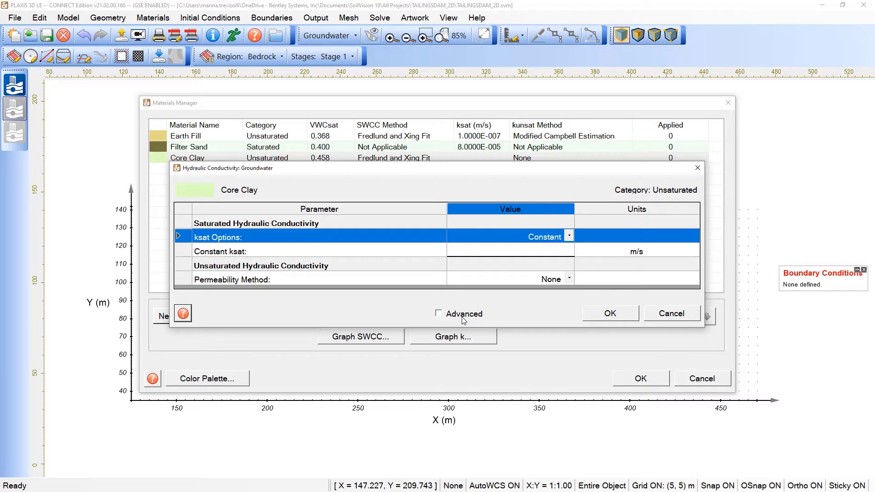
{"action": "left_click", "coordinate": [569, 252]}
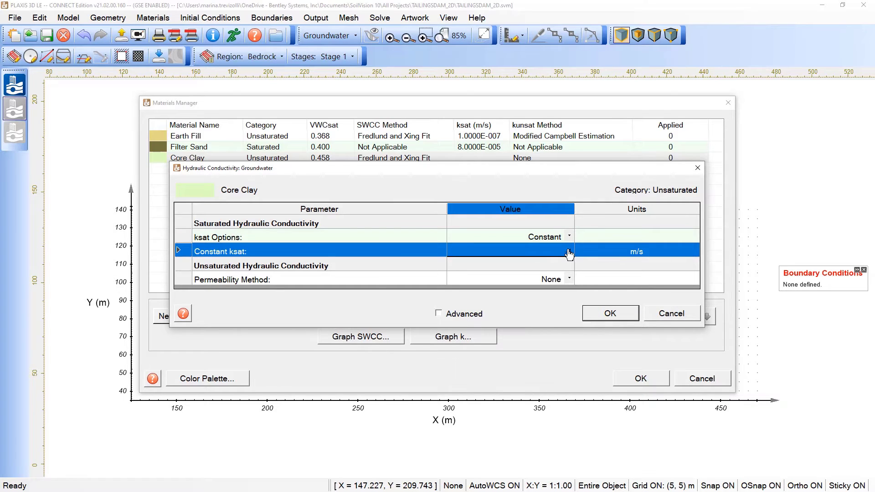
{"action": "left_click", "coordinate": [569, 253]}
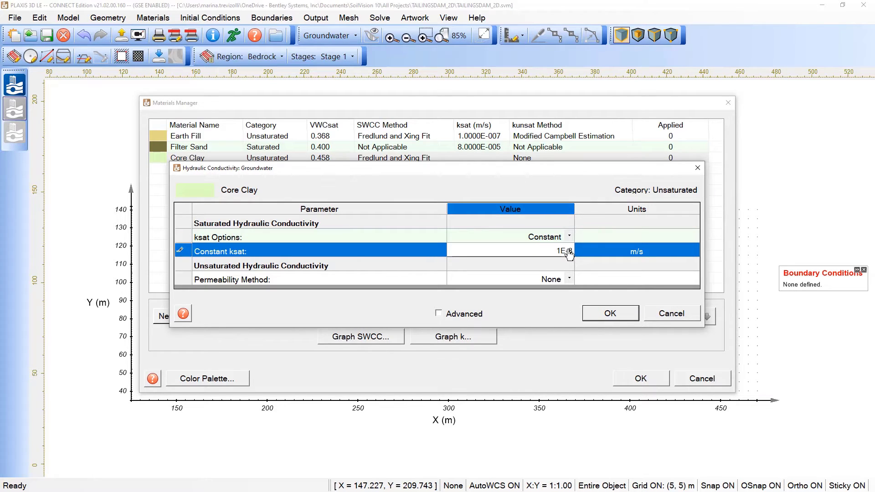
{"action": "left_click", "coordinate": [570, 285]}
{"action": "left_click", "coordinate": [569, 280]}
{"action": "left_click", "coordinate": [565, 318]}
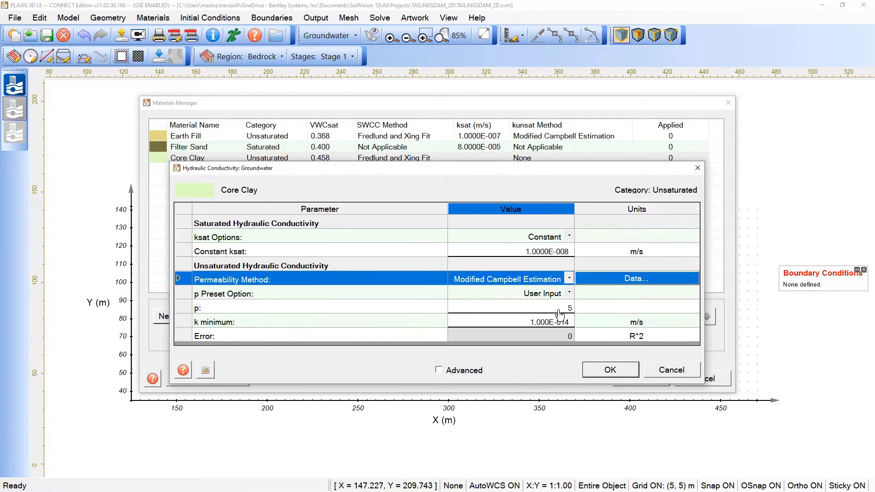
{"action": "left_click", "coordinate": [559, 313]}
{"action": "left_click", "coordinate": [559, 313]}
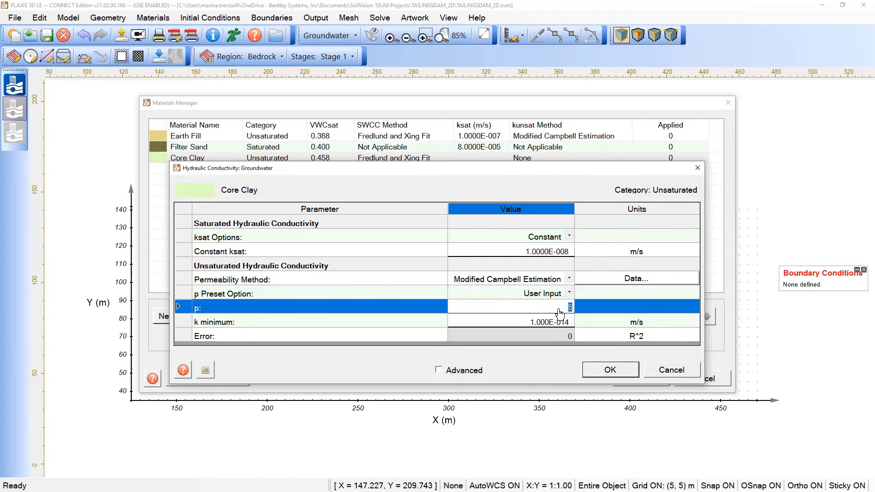
{"action": "left_click", "coordinate": [595, 375]}
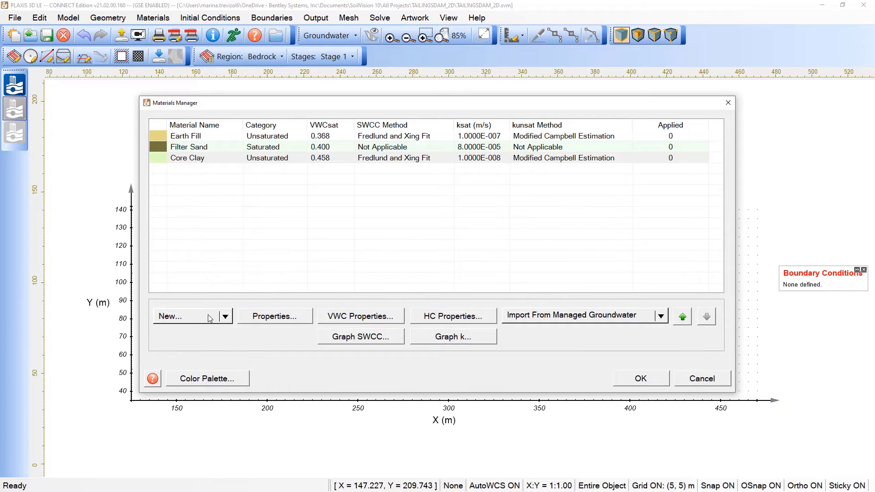
Step: Create a Saturated material named Sandy Silt with the palette fill color and a saturated VWC of 0.4
{"action": "left_click", "coordinate": [210, 318]}
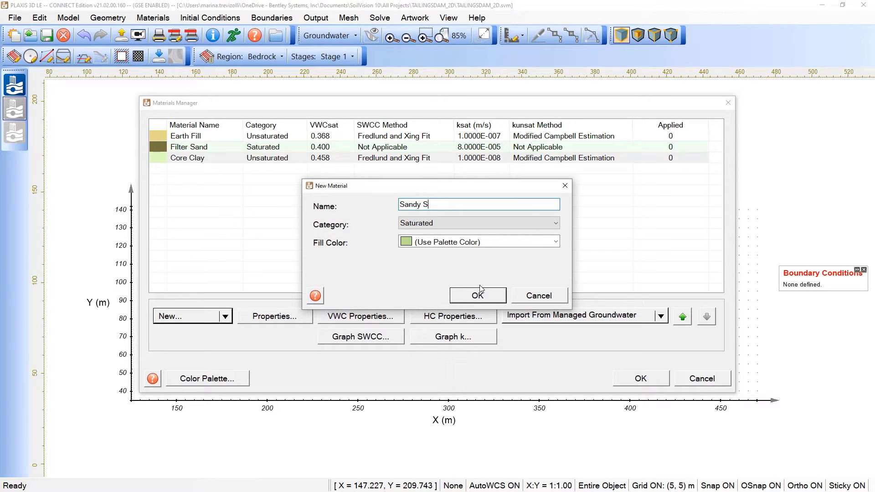
{"action": "left_click", "coordinate": [486, 296]}
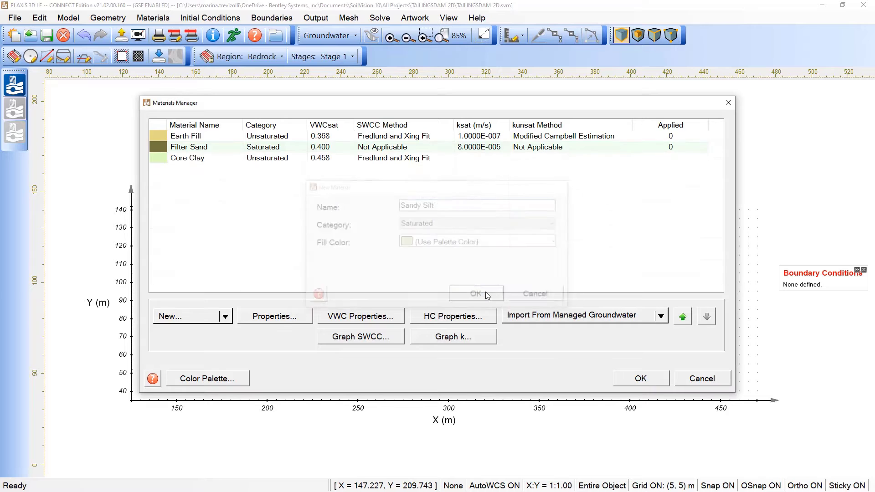
{"action": "left_click", "coordinate": [513, 241]}
{"action": "type", "text": "0.4"}
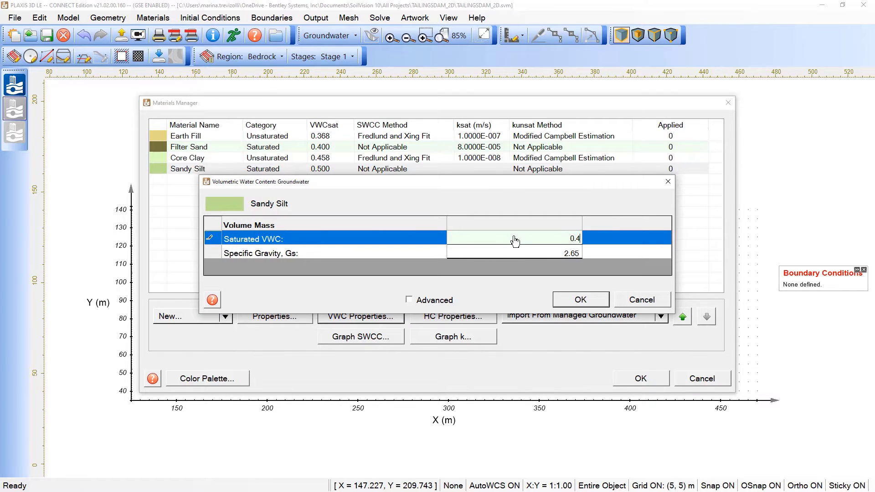
{"action": "left_click", "coordinate": [579, 299]}
Step: Set Sandy Silt's constant saturated hydraulic conductivity to 1E-7 m/s
{"action": "left_click", "coordinate": [453, 317]}
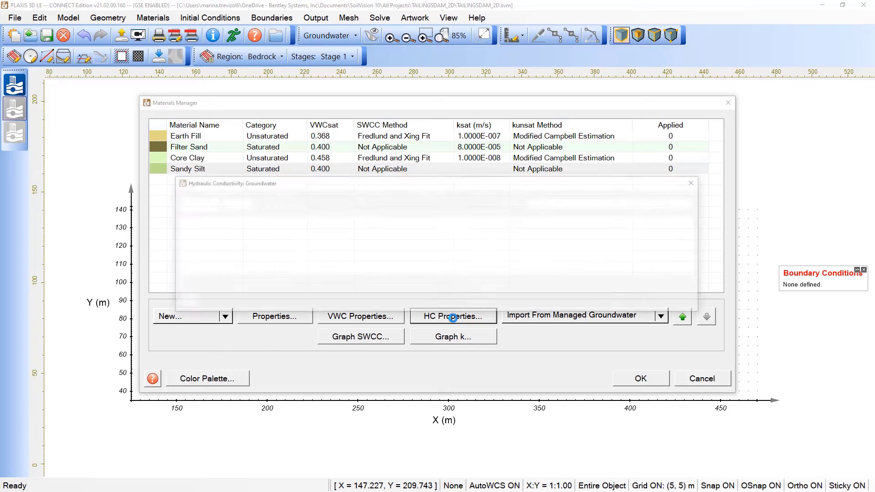
{"action": "left_click", "coordinate": [535, 266]}
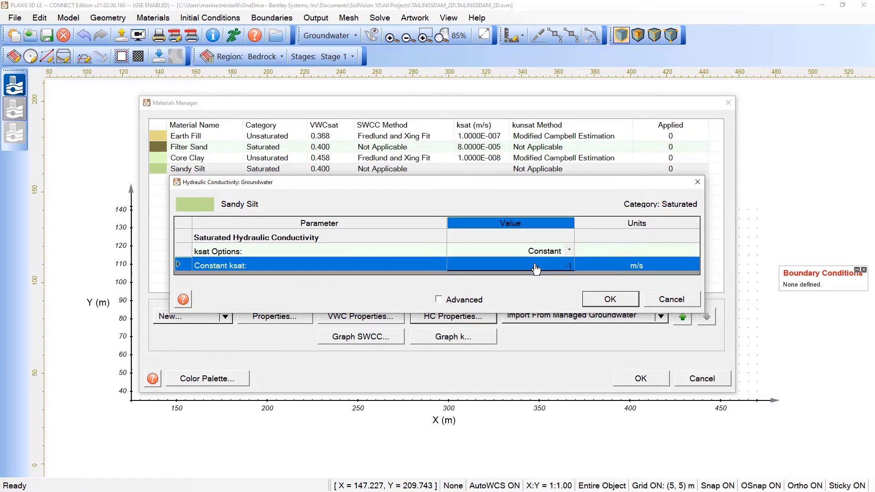
{"action": "type", "text": "1E-7"}
{"action": "left_click", "coordinate": [606, 299]}
Step: Create a Saturated material named Sandy Loam with the palette fill color and a saturated VWC of 0.4
{"action": "left_click", "coordinate": [202, 319]}
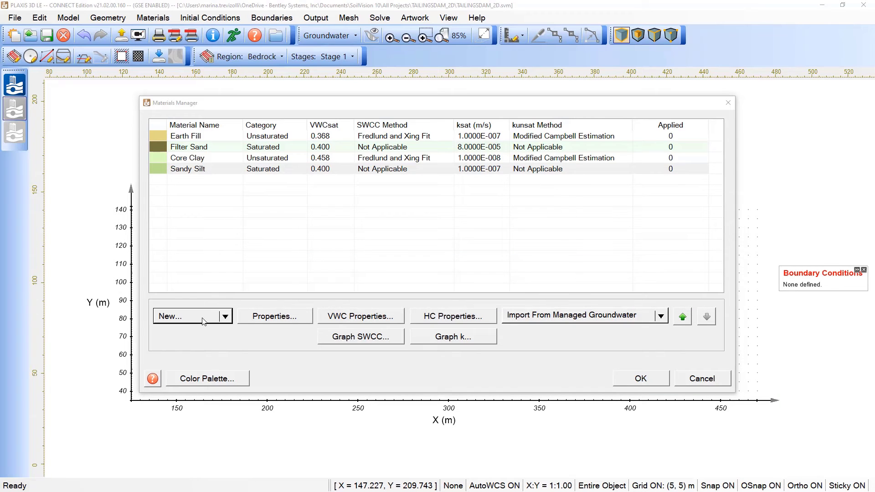
{"action": "type", "text": "Sand"}
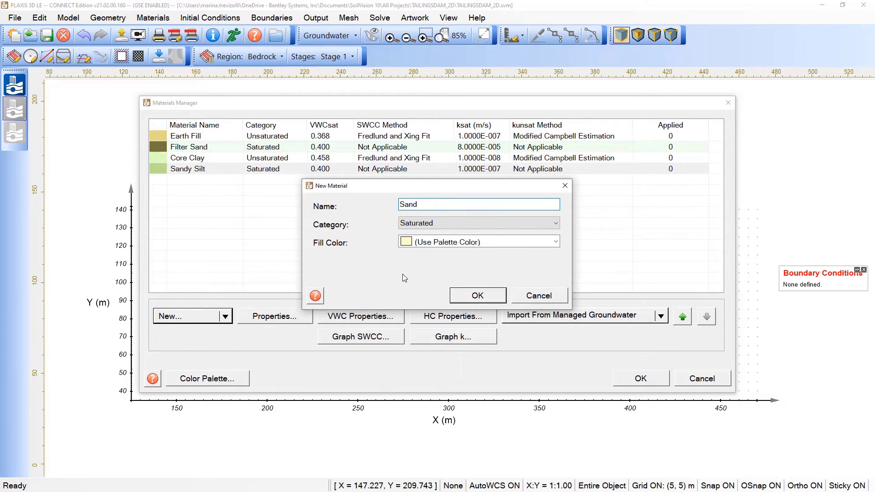
{"action": "type", "text": "y Loam"}
{"action": "left_click", "coordinate": [475, 299]}
{"action": "left_click", "coordinate": [401, 317]}
{"action": "left_click", "coordinate": [571, 242]}
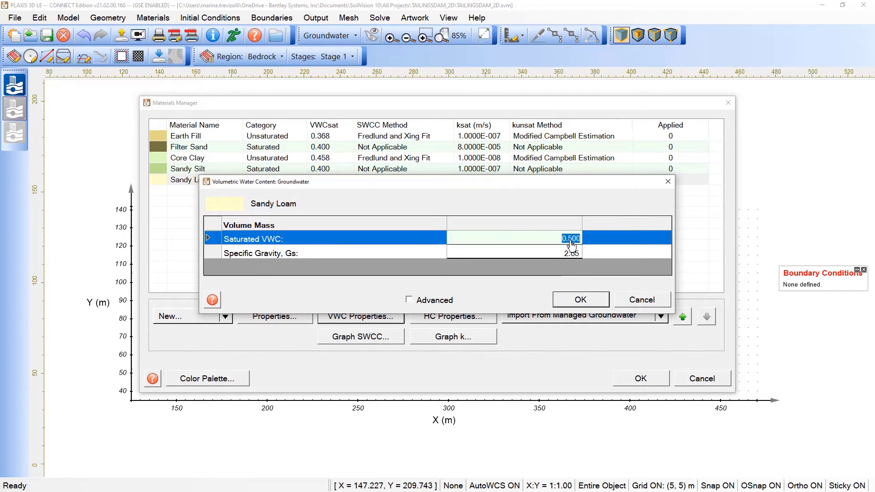
{"action": "type", "text": "0."}
{"action": "left_click", "coordinate": [575, 300]}
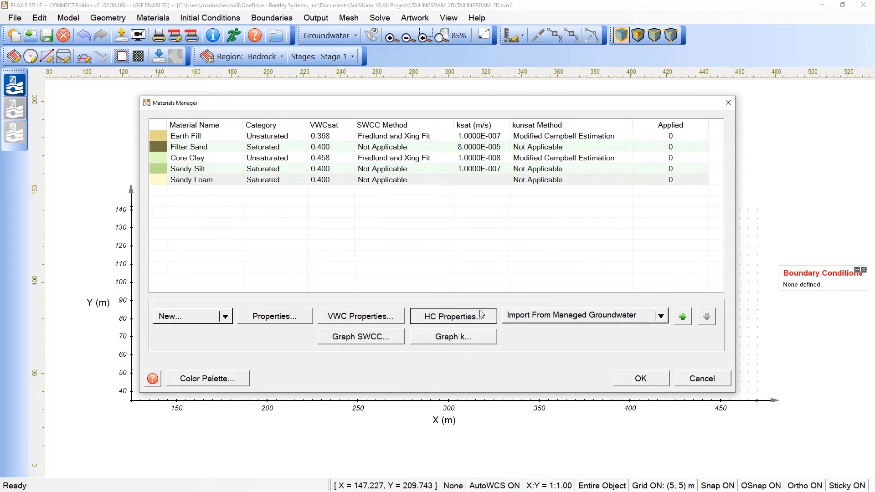
Step: Set Sandy Loam's constant saturated hydraulic conductivity to 8E-9 m/s
{"action": "left_click", "coordinate": [479, 314]}
{"action": "left_click", "coordinate": [550, 267]}
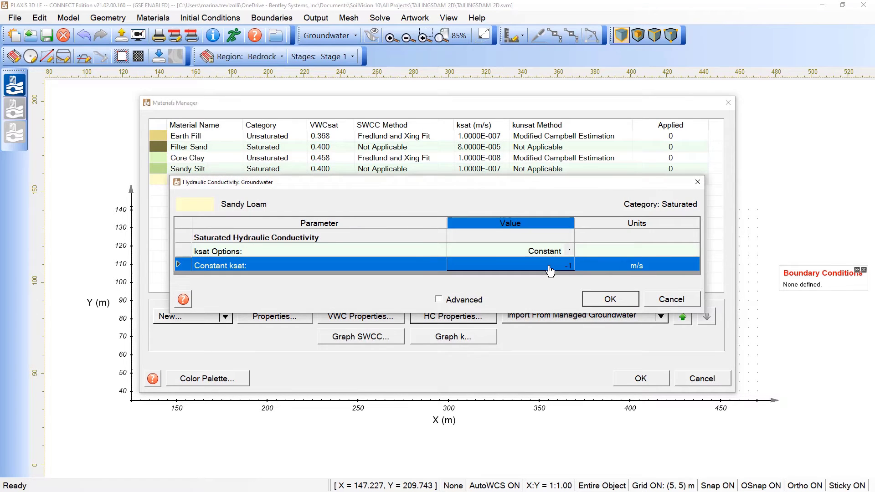
{"action": "type", "text": "8E-9"}
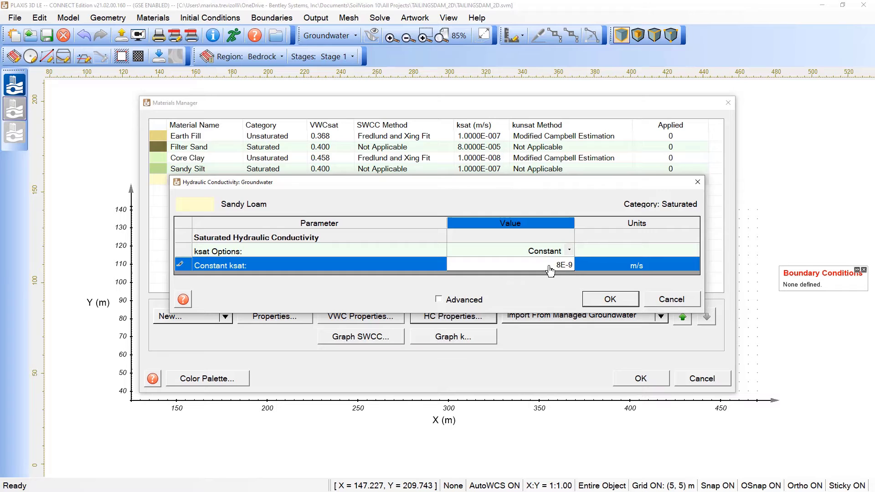
{"action": "left_click", "coordinate": [594, 301]}
Step: Create a Saturated material named Silt with the palette fill color and a saturated VWC of 0.4
{"action": "left_click", "coordinate": [206, 317]}
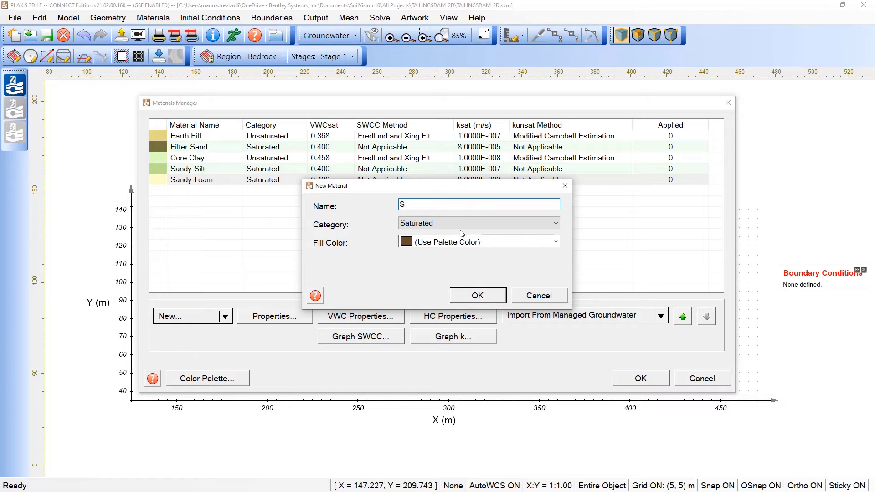
{"action": "left_click", "coordinate": [478, 294]}
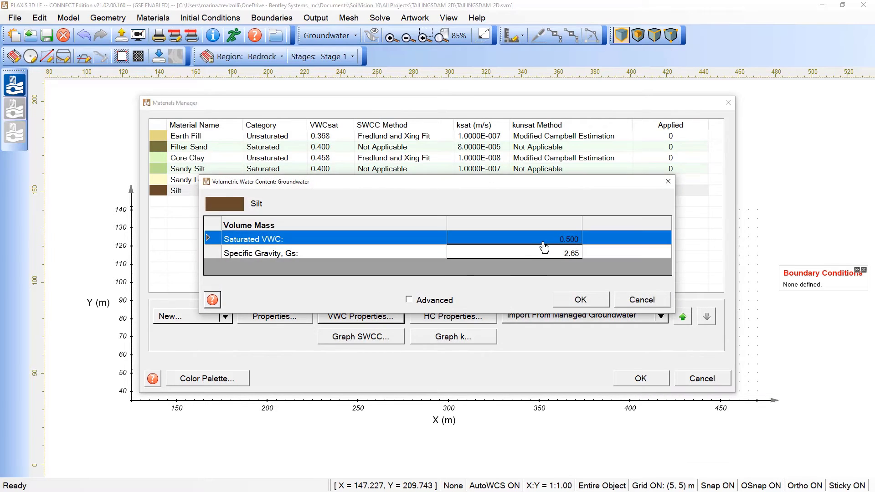
{"action": "left_click", "coordinate": [547, 245]}
{"action": "type", "text": "0.4"}
{"action": "left_click", "coordinate": [579, 301]}
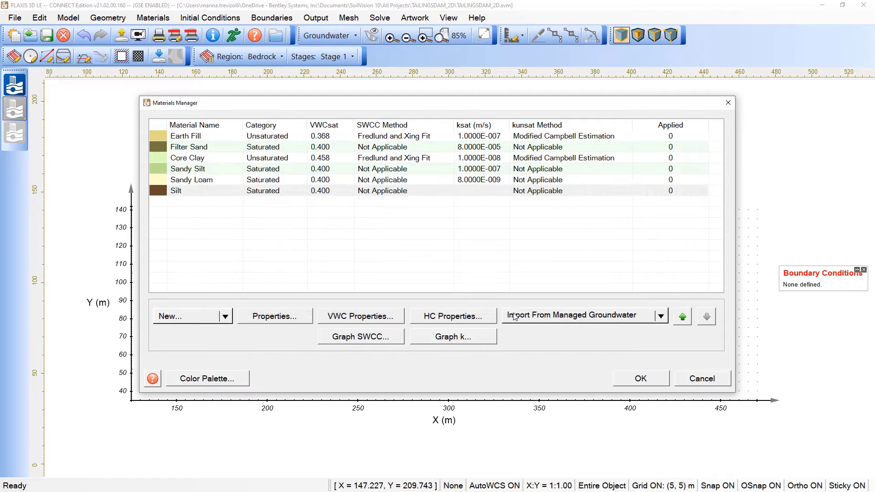
Step: Set Silt's constant saturated hydraulic conductivity to 2E-7 m/s
{"action": "left_click", "coordinate": [485, 316]}
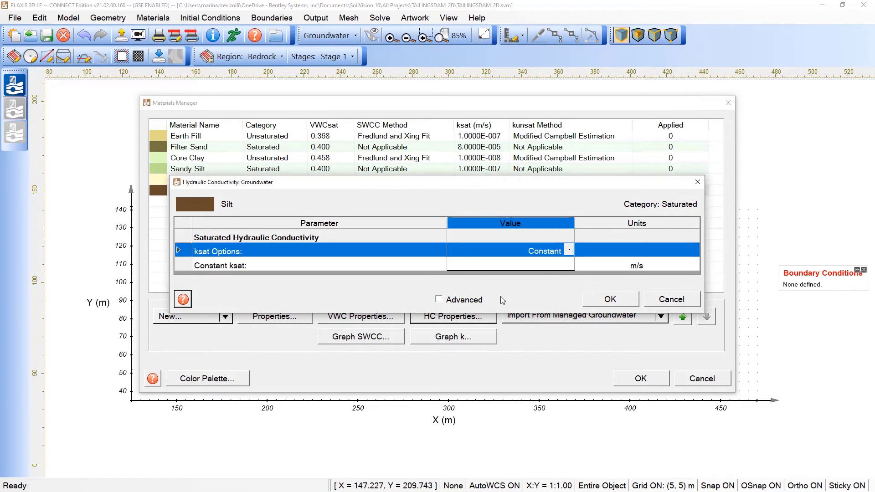
{"action": "left_click", "coordinate": [542, 266]}
{"action": "type", "text": "2"}
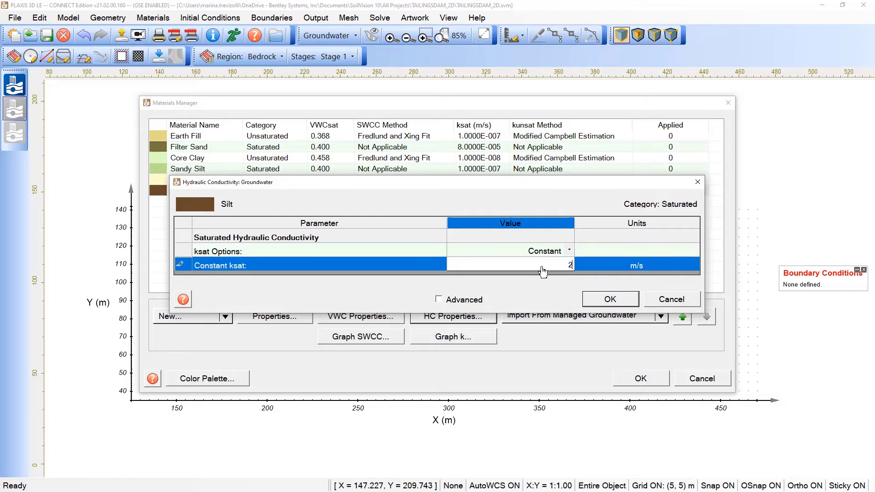
{"action": "type", "text": "E-7"}
{"action": "left_click", "coordinate": [590, 301]}
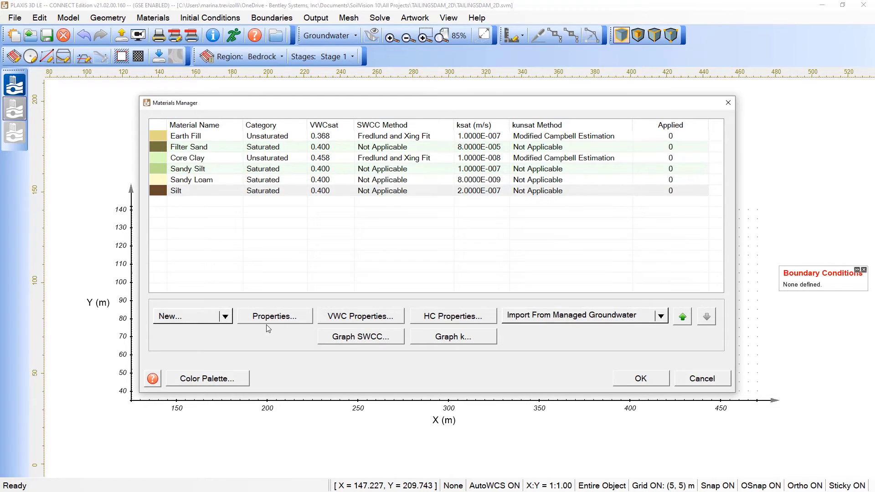
Step: Create a Saturated material named Ore Tailings with the palette fill color and a saturated VWC of 0.4
{"action": "left_click", "coordinate": [194, 316]}
{"action": "type", "text": "Ore Tailings"}
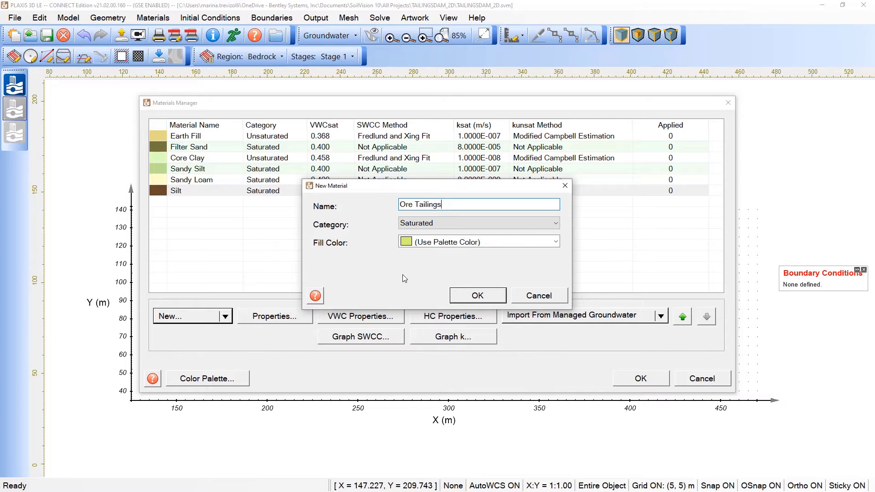
{"action": "left_click", "coordinate": [460, 301]}
{"action": "left_click", "coordinate": [495, 237]}
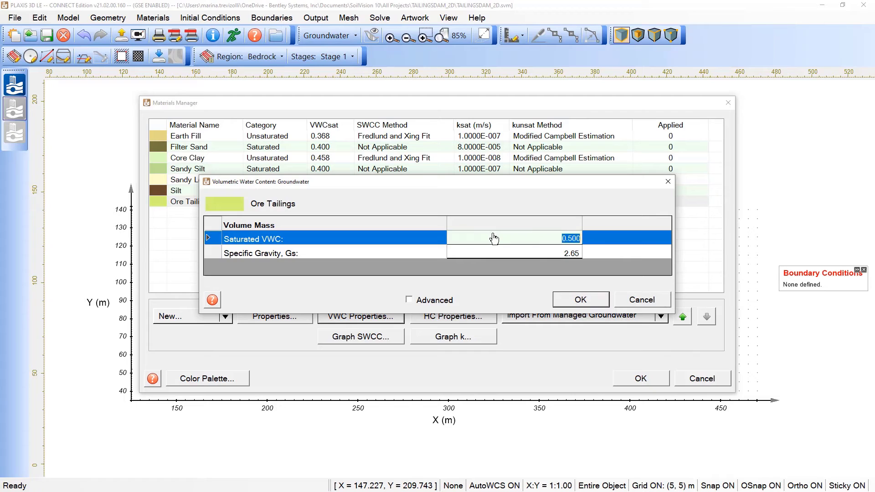
{"action": "type", "text": "0.4"}
{"action": "left_click", "coordinate": [581, 302]}
Step: Set Ore Tailings' constant saturated hydraulic conductivity to 3E-7 m/s
{"action": "left_click", "coordinate": [468, 316]}
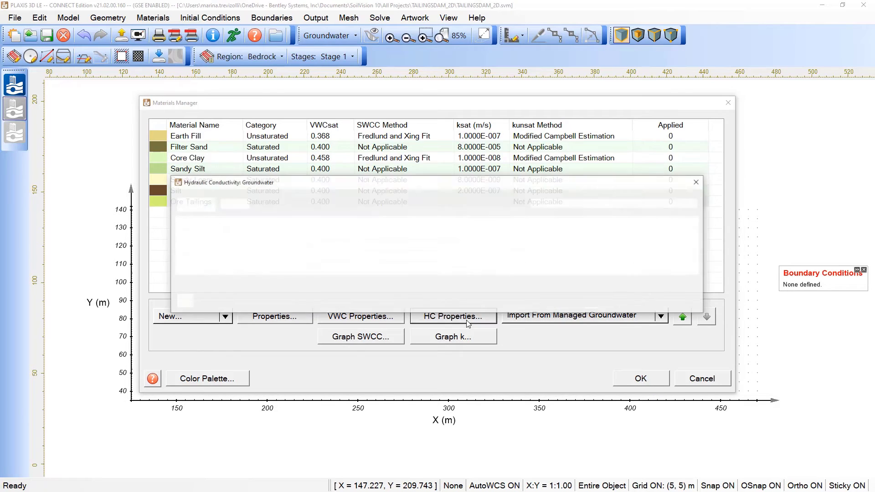
{"action": "left_click", "coordinate": [559, 269]}
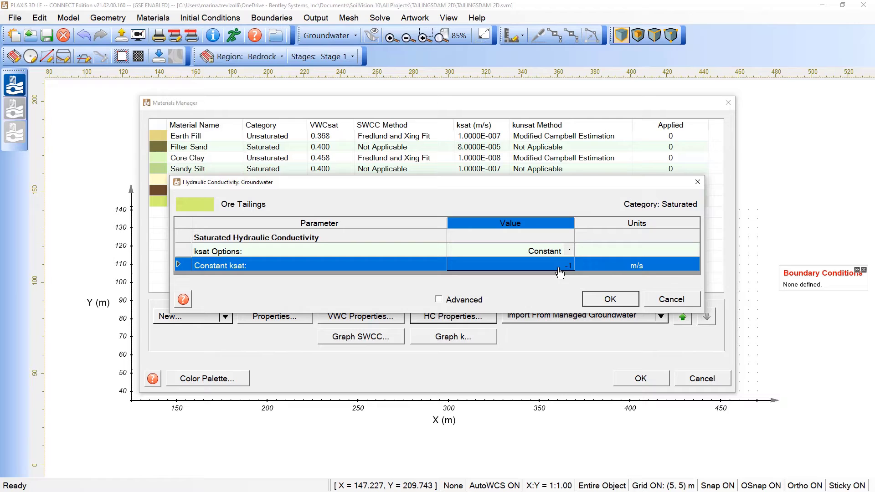
{"action": "type", "text": "3E-7"}
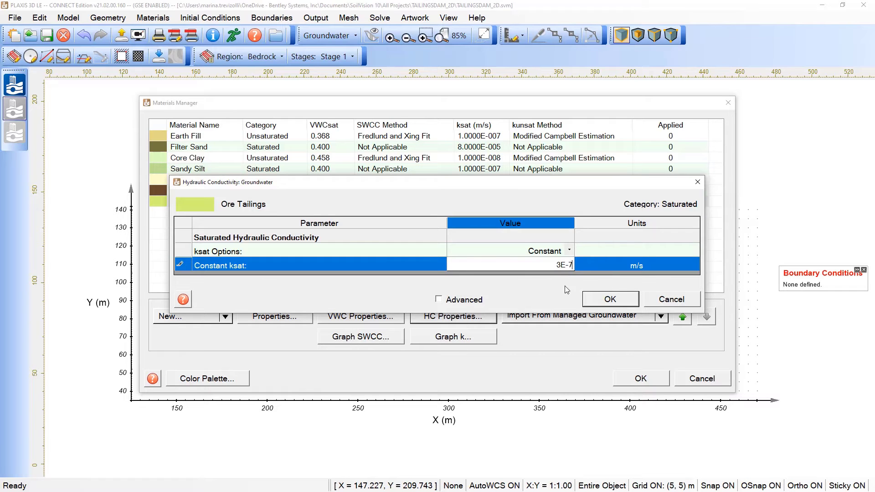
{"action": "left_click", "coordinate": [592, 299]}
Step: Create a Saturated material named Bedrock with the palette fill color and a saturated VWC of 0.4
{"action": "left_click", "coordinate": [201, 316]}
{"action": "type", "text": "bE"}
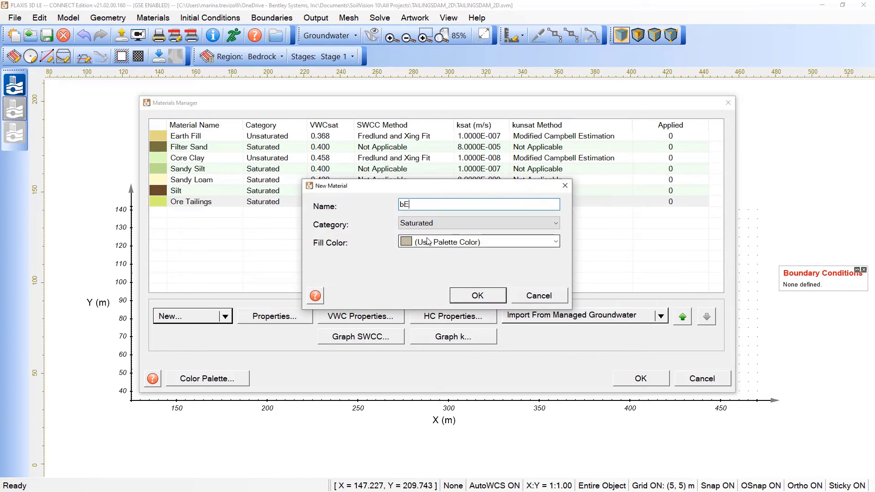
{"action": "key", "text": "BackSpace"}
{"action": "key", "text": "BackSpace"}
{"action": "left_click", "coordinate": [456, 295]}
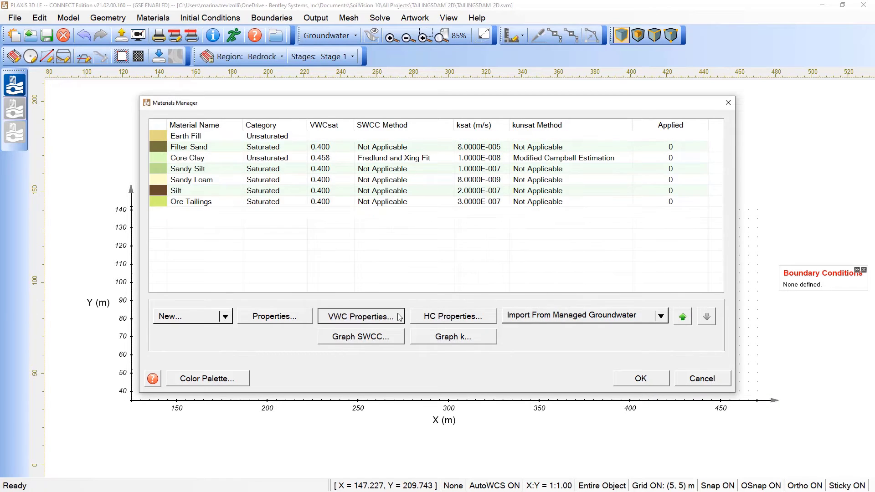
{"action": "left_click", "coordinate": [397, 316]}
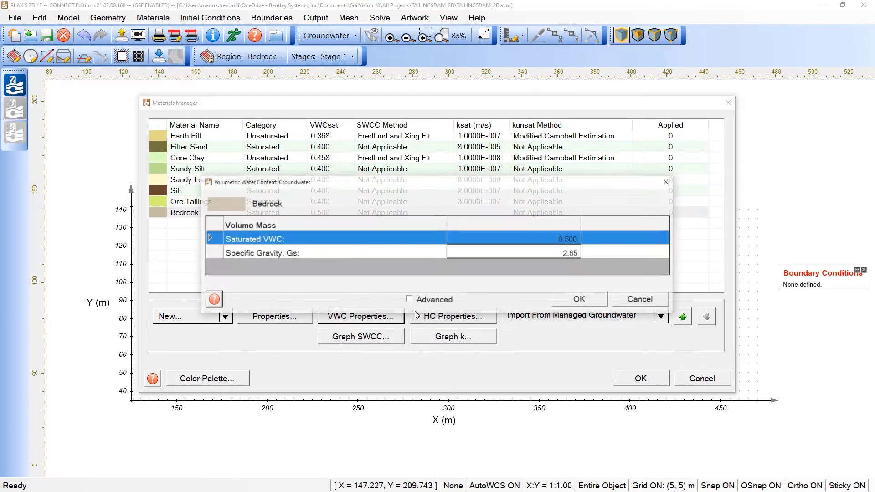
{"action": "left_click", "coordinate": [548, 240]}
{"action": "type", "text": "0.4"}
{"action": "left_click", "coordinate": [570, 303]}
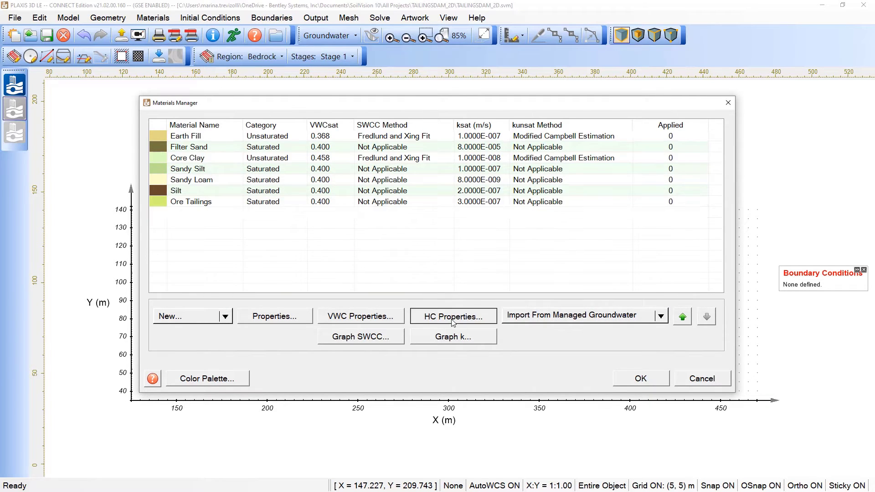
Step: Set Bedrock's constant saturated hydraulic conductivity to 1E-10 m/s and accept the material definitions
{"action": "left_click", "coordinate": [453, 319]}
{"action": "left_click", "coordinate": [566, 265]}
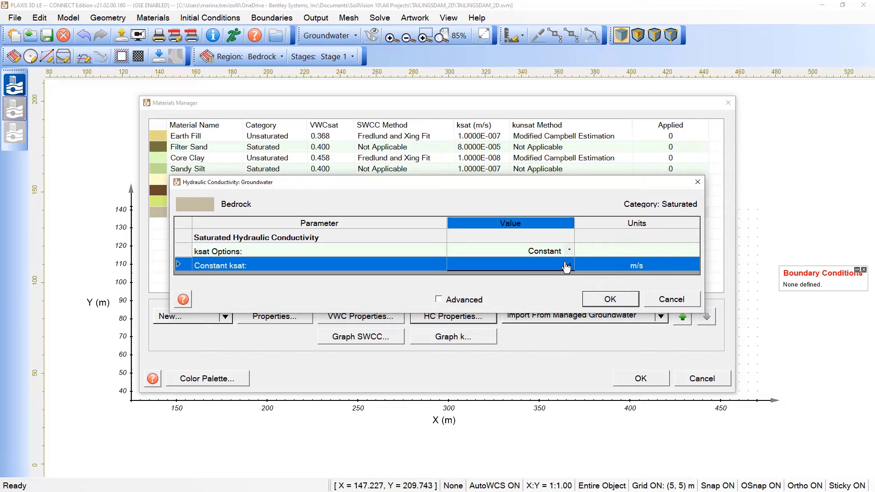
{"action": "left_click", "coordinate": [566, 266]}
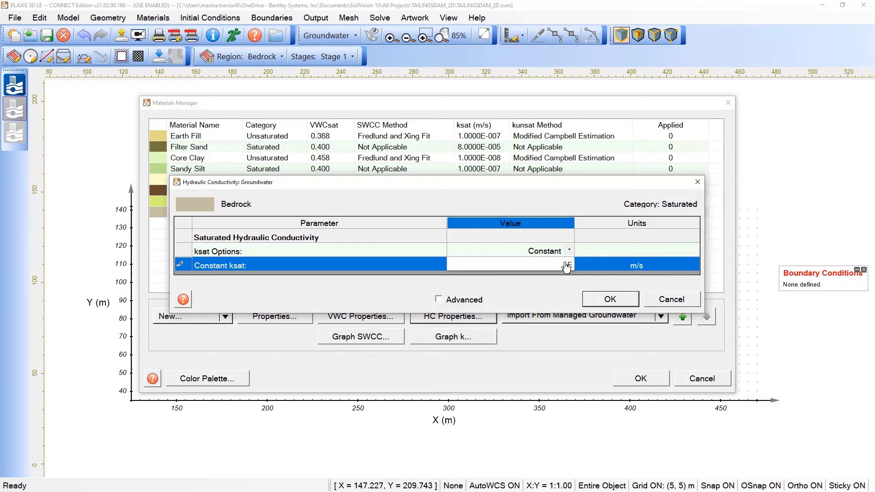
{"action": "type", "text": "1e-10"}
{"action": "left_click", "coordinate": [597, 305]}
{"action": "left_click", "coordinate": [629, 378]}
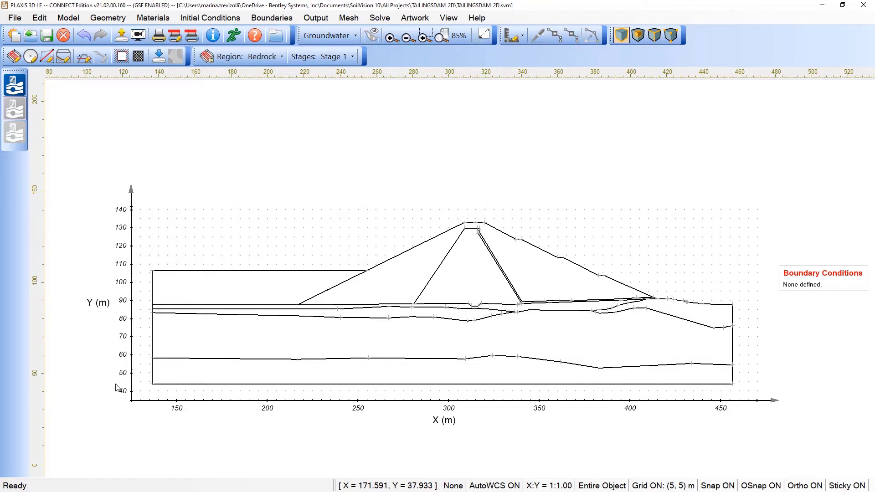
Step: In the Stage 1 region settings, assign Sandy Silt to region Sandy Silt 1, Sandy Loam to Sandy Loam, and Earth Fill to Earth Fill
{"action": "left_click", "coordinate": [126, 19]}
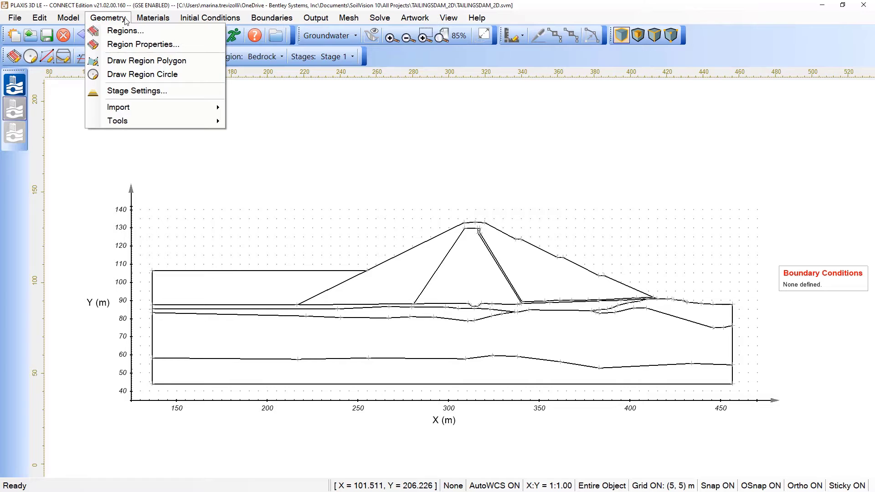
{"action": "left_click", "coordinate": [132, 90]}
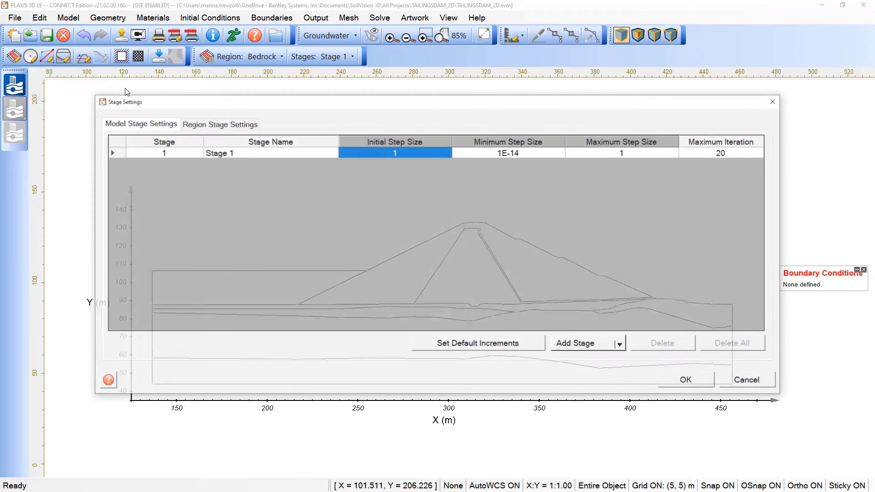
{"action": "left_click", "coordinate": [213, 124]}
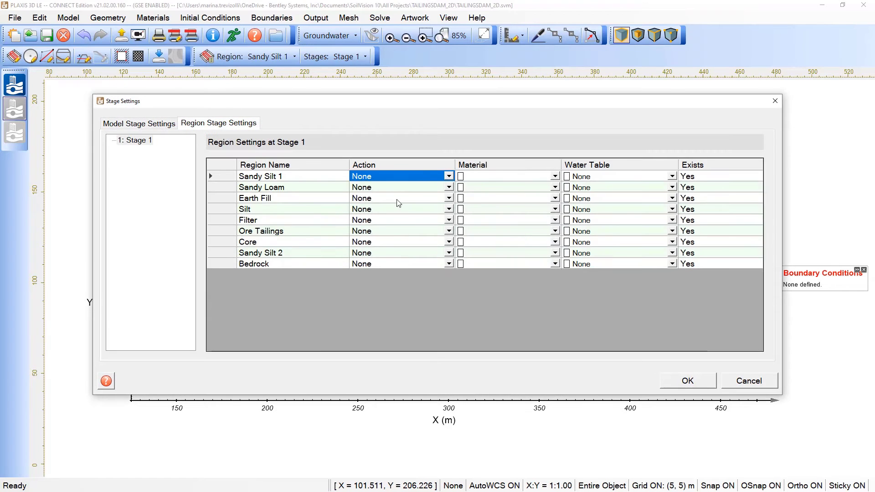
{"action": "left_click", "coordinate": [555, 176]}
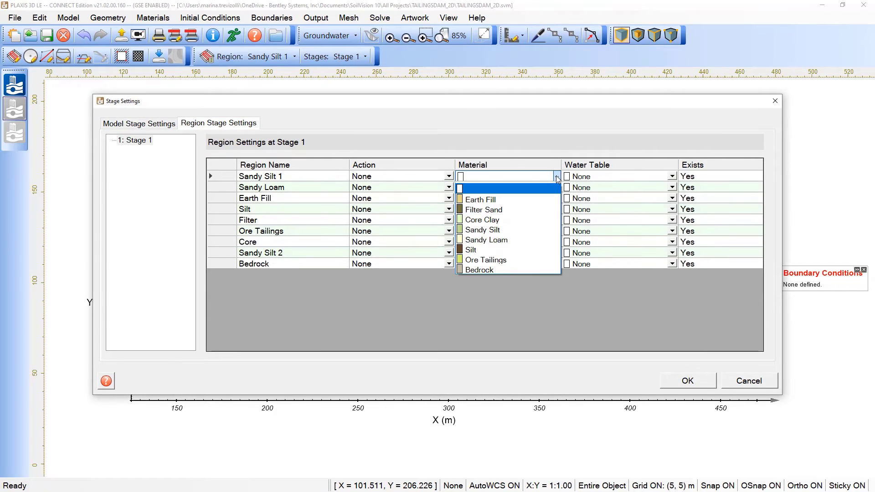
{"action": "left_click", "coordinate": [502, 230]}
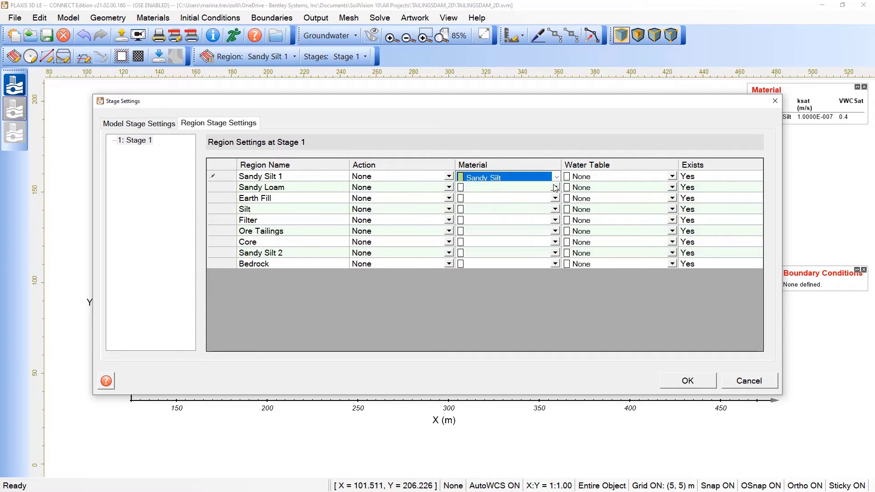
{"action": "left_click", "coordinate": [553, 191]}
{"action": "left_click", "coordinate": [501, 251]}
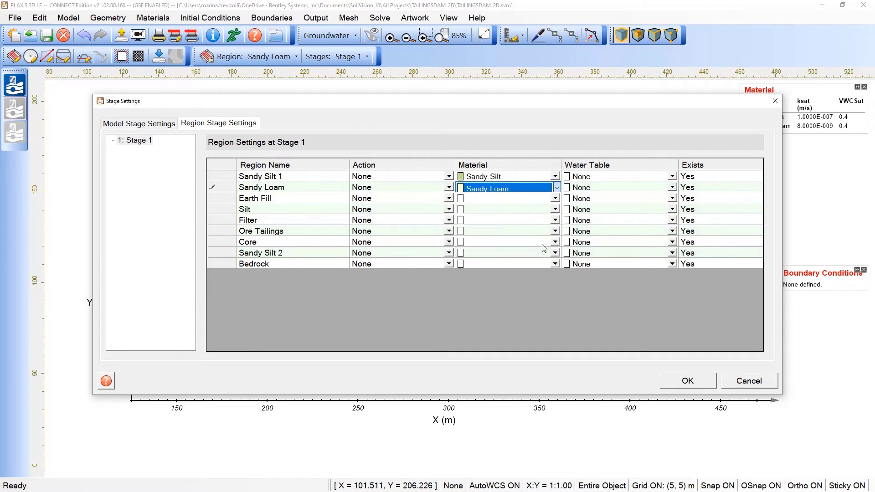
{"action": "left_click", "coordinate": [556, 199]}
{"action": "left_click", "coordinate": [515, 222]}
Step: Assign the Silt material to the Silt region, Filter Sand to Filter, and Ore Tailings to Ore Tailings
{"action": "left_click", "coordinate": [555, 210]}
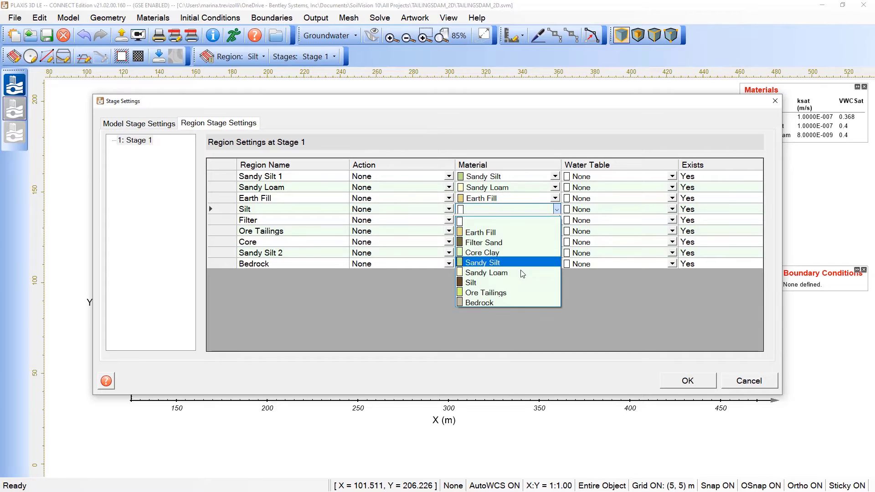
{"action": "left_click", "coordinate": [518, 283]}
{"action": "left_click", "coordinate": [557, 221]}
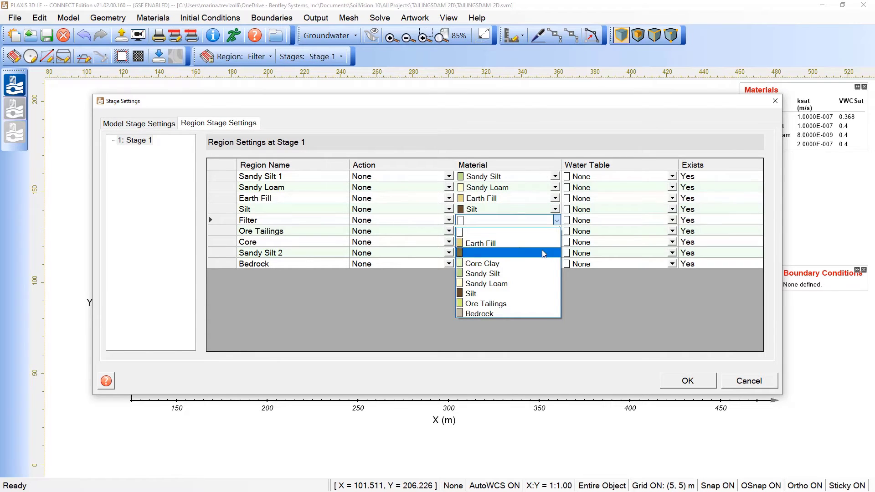
{"action": "left_click", "coordinate": [501, 253]}
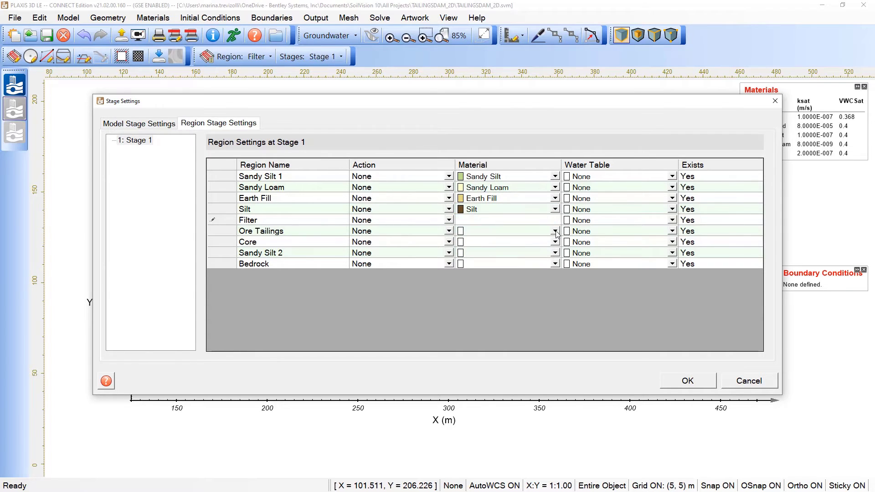
{"action": "left_click", "coordinate": [556, 231]}
{"action": "left_click", "coordinate": [551, 315]}
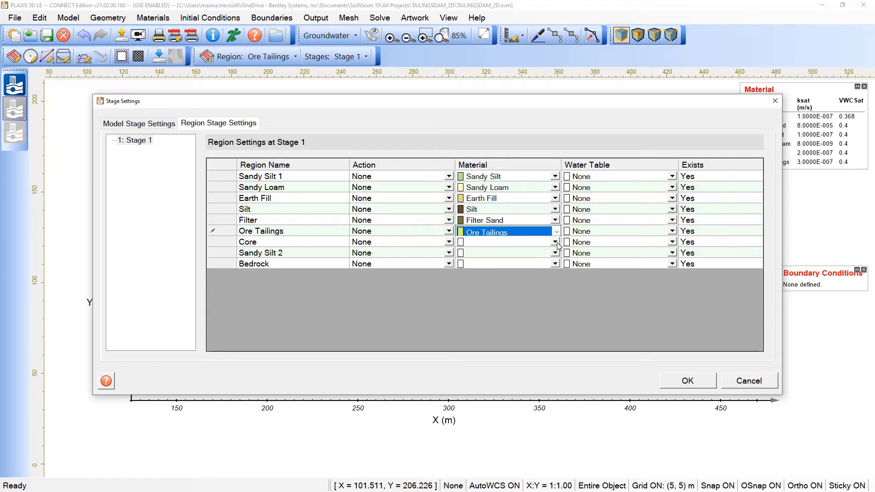
Step: Assign Core Clay to the Core region, Sandy Silt to Sandy Silt 2 and Bedrock to Bedrock, and accept the stage settings
{"action": "left_click", "coordinate": [556, 242]}
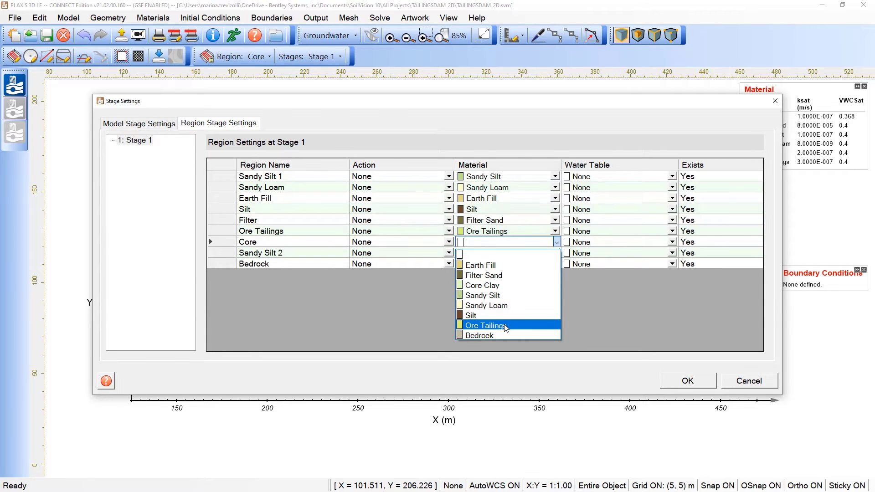
{"action": "left_click", "coordinate": [500, 287]}
{"action": "left_click", "coordinate": [499, 287]}
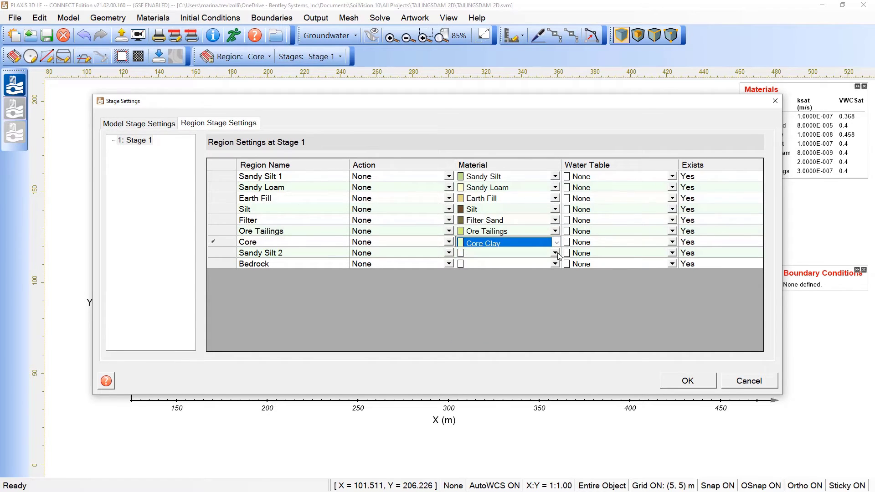
{"action": "left_click", "coordinate": [556, 253]}
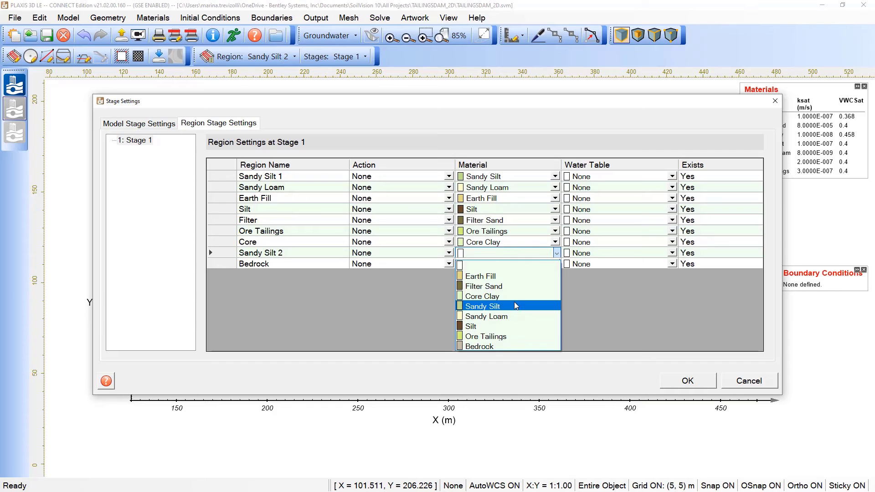
{"action": "left_click", "coordinate": [516, 305]}
{"action": "left_click", "coordinate": [557, 265]}
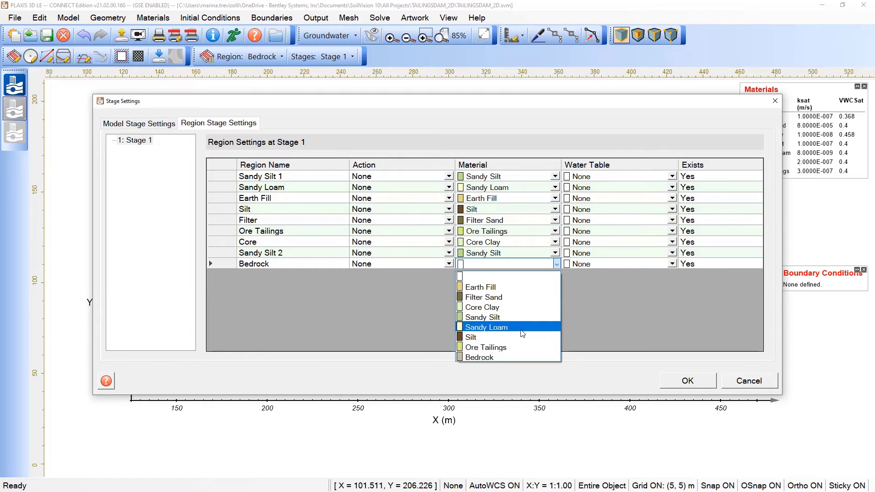
{"action": "left_click", "coordinate": [483, 357]}
{"action": "left_click", "coordinate": [686, 380]}
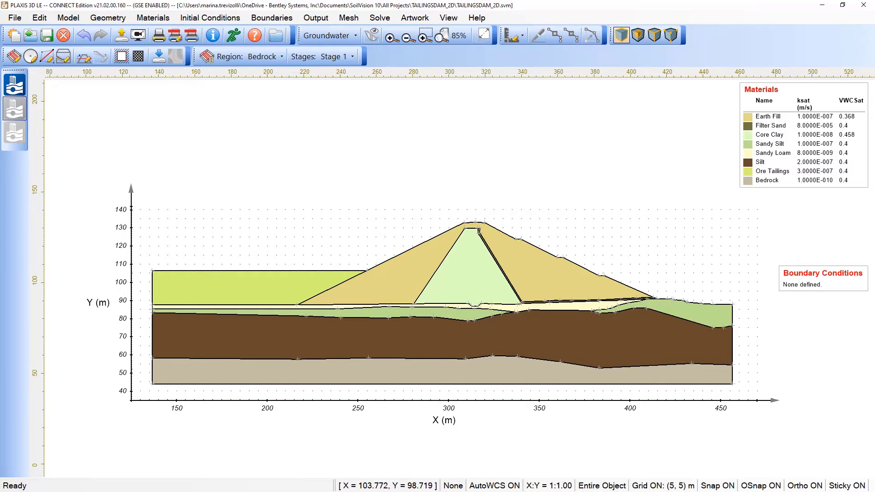
Step: Add two new boundary conditions to the groundwater model
{"action": "left_click", "coordinate": [280, 21]}
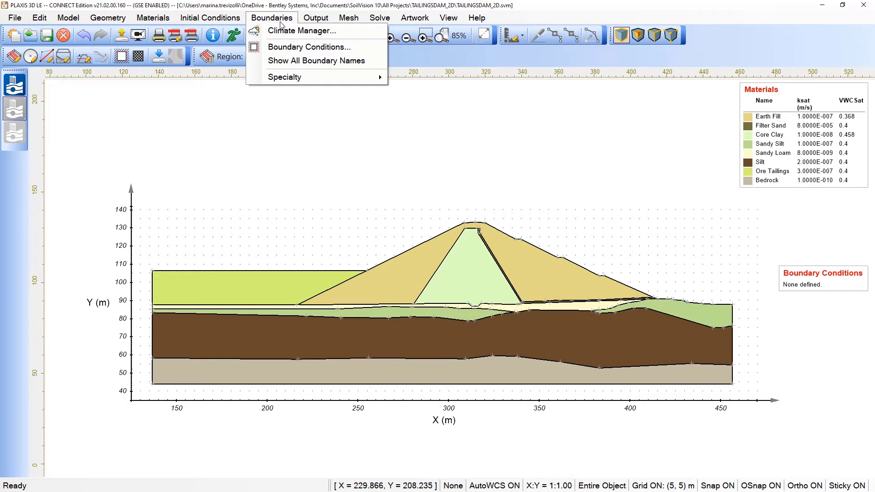
{"action": "left_click", "coordinate": [282, 47]}
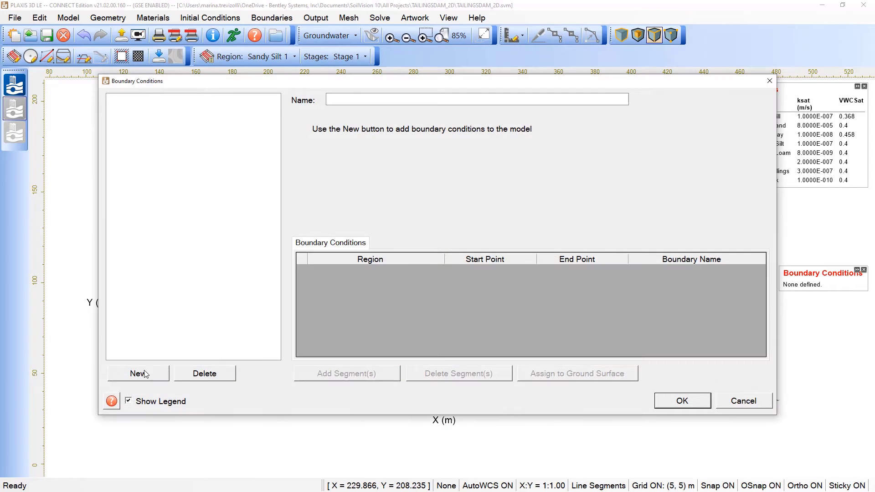
{"action": "left_click", "coordinate": [145, 374]}
{"action": "left_click", "coordinate": [148, 372]}
Step: Rename the first boundary condition as "Boundary Condition - Upstream"
{"action": "left_click", "coordinate": [173, 100]}
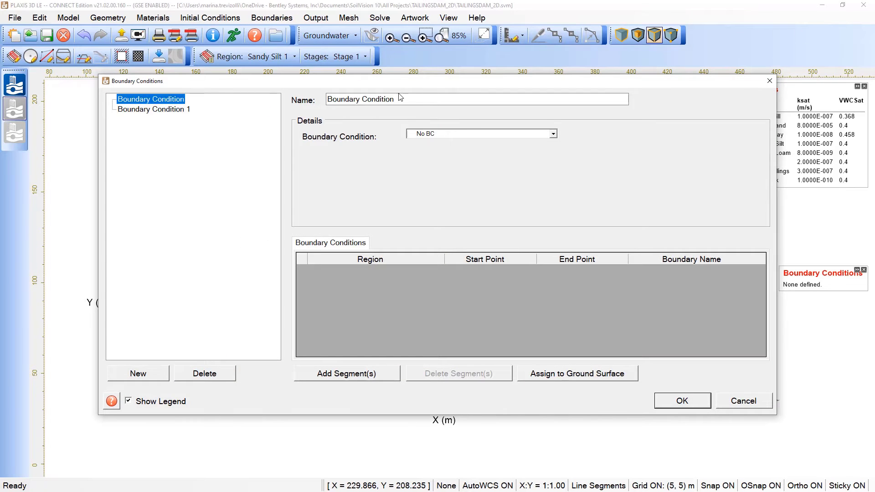
{"action": "left_click_drag", "start_coordinate": [398, 98], "coordinate": [338, 98]}
{"action": "left_click", "coordinate": [398, 99]}
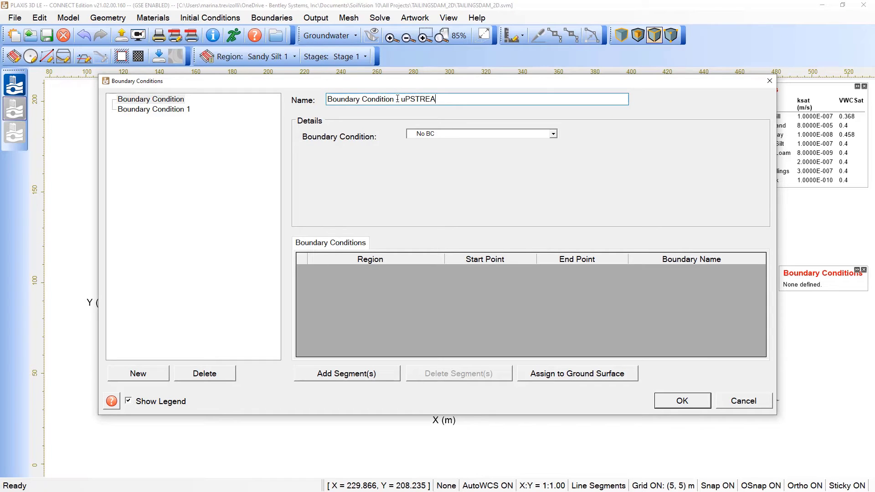
{"action": "key", "text": "BackSpace"}
{"action": "key", "text": "BackSpace"}
{"action": "key", "text": "BackSpace"}
{"action": "key", "text": "BackSpace"}
{"action": "key", "text": "BackSpace"}
{"action": "key", "text": "BackSpace"}
{"action": "key", "text": "BackSpace"}
Step: Rename the second boundary condition as "Boundary Condition - Downstream"
{"action": "left_click", "coordinate": [155, 109]}
{"action": "left_click", "coordinate": [405, 99]}
{"action": "key", "text": "BackSpace"}
{"action": "type", "text": "-"}
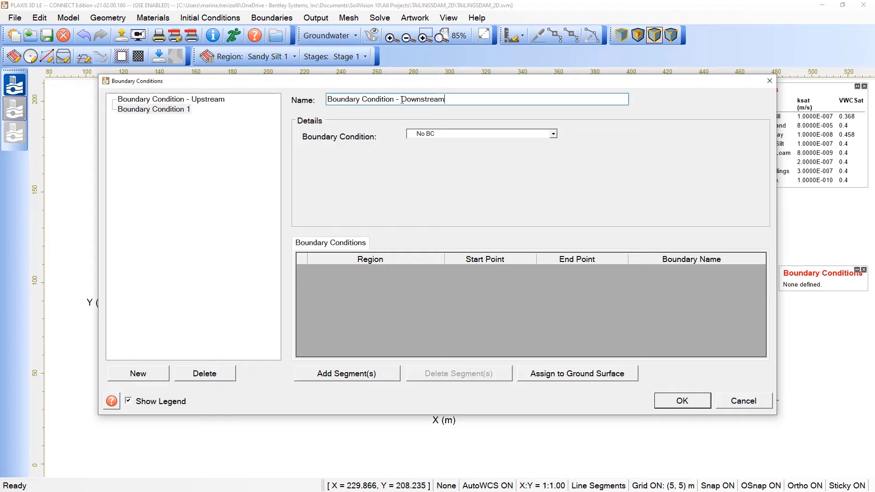
{"action": "type", "text": " Downstream"}
Step: Set the Upstream boundary condition's type to constant Head
{"action": "left_click", "coordinate": [208, 101]}
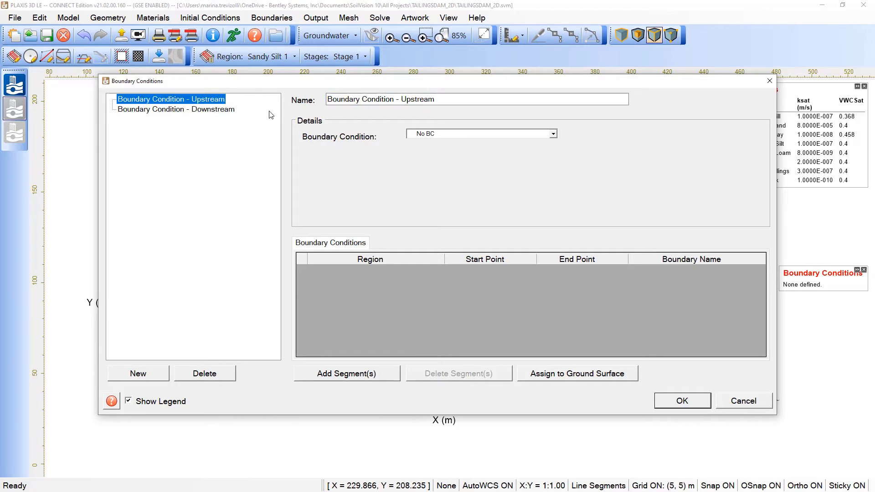
{"action": "left_click", "coordinate": [418, 133]}
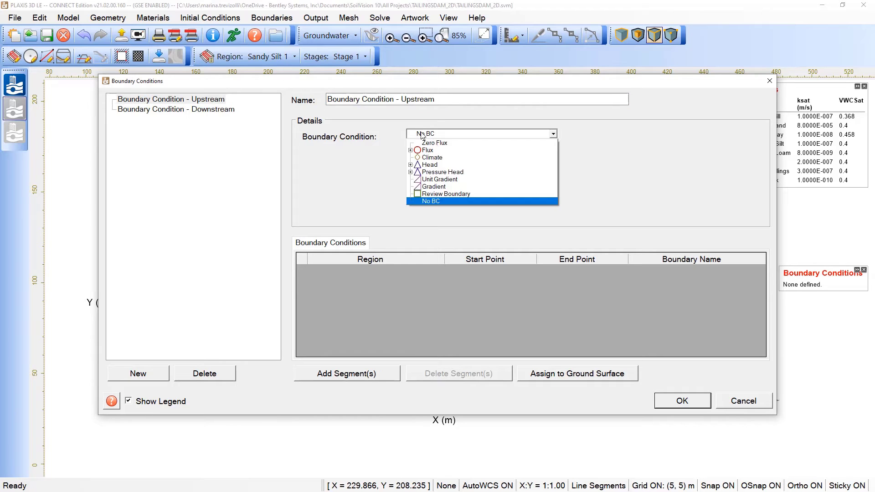
{"action": "left_click", "coordinate": [410, 164]}
{"action": "left_click", "coordinate": [440, 172]}
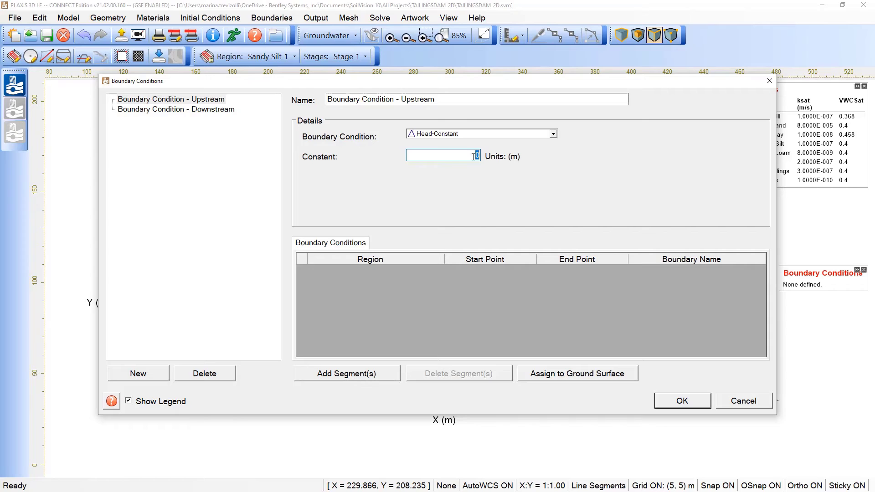
Step: Set the Downstream boundary condition to a constant Head of 92 m and accept the boundary definitions
{"action": "left_click", "coordinate": [172, 111]}
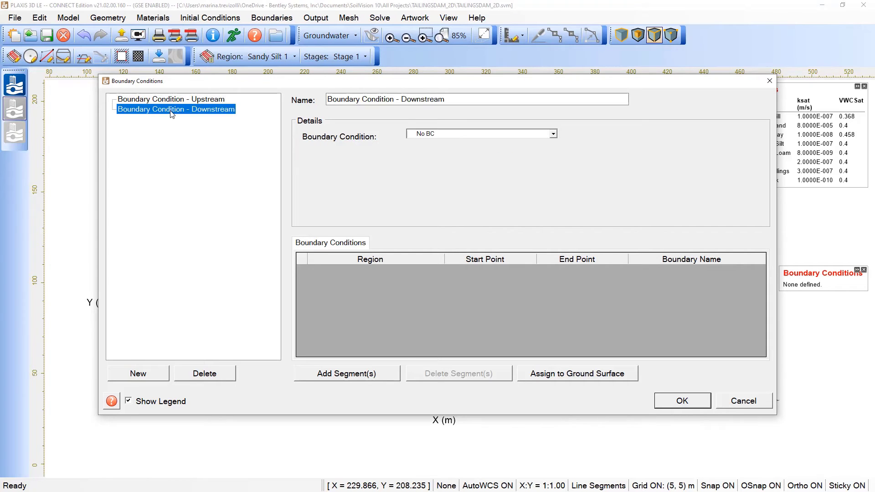
{"action": "left_click", "coordinate": [531, 135]}
{"action": "left_click", "coordinate": [410, 164]}
{"action": "left_click", "coordinate": [438, 173]}
{"action": "double_click", "coordinate": [477, 156]}
{"action": "type", "text": "92"}
{"action": "left_click", "coordinate": [701, 401]}
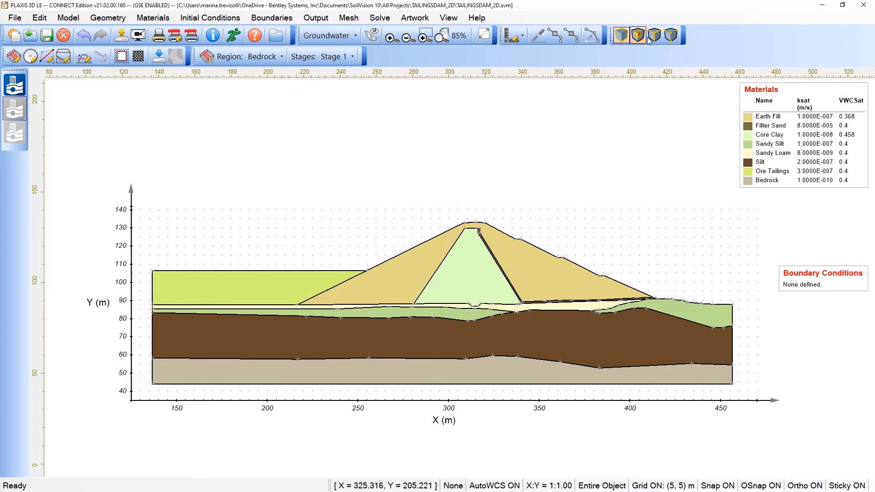
Step: Assign "Boundary Condition - Upstream" to the upstream dam slope, the tailings surface and the upstream vertical edges down to bedrock, in line-segment selection mode
{"action": "left_click", "coordinate": [654, 36]}
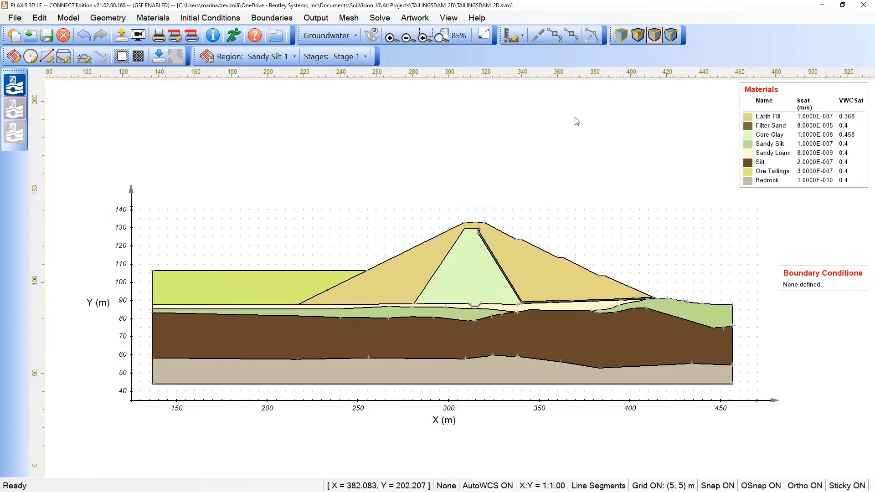
{"action": "left_click", "coordinate": [410, 250]}
{"action": "scroll", "coordinate": [201, 281], "scroll_direction": "up", "scroll_amount": 2}
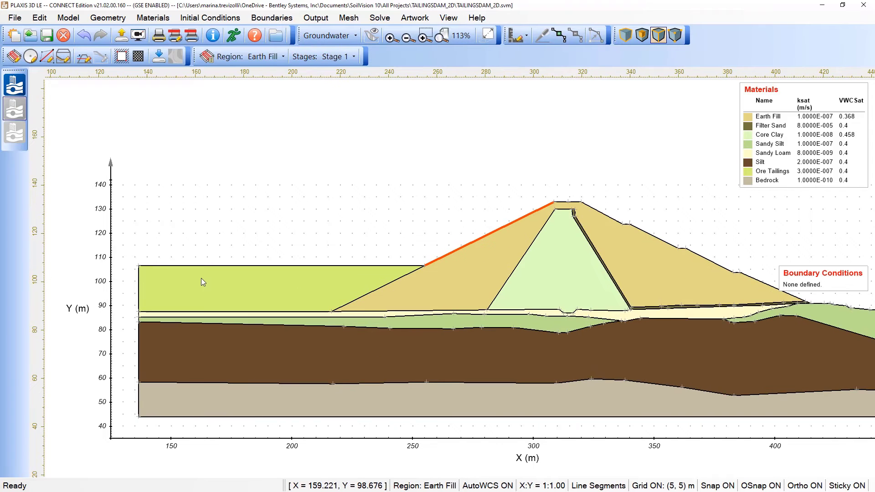
{"action": "left_click", "coordinate": [215, 266], "text": "ctrl"}
{"action": "left_click", "coordinate": [139, 297], "text": "ctrl"}
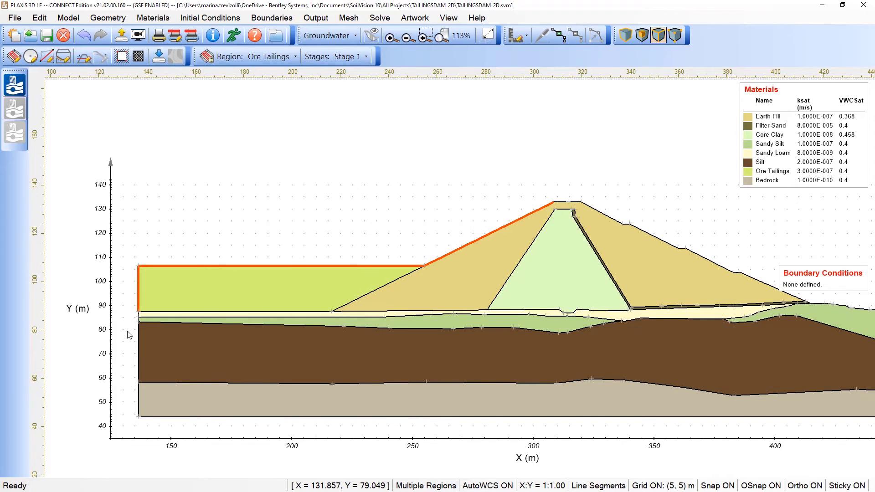
{"action": "scroll", "coordinate": [128, 336], "scroll_direction": "up", "scroll_amount": 5}
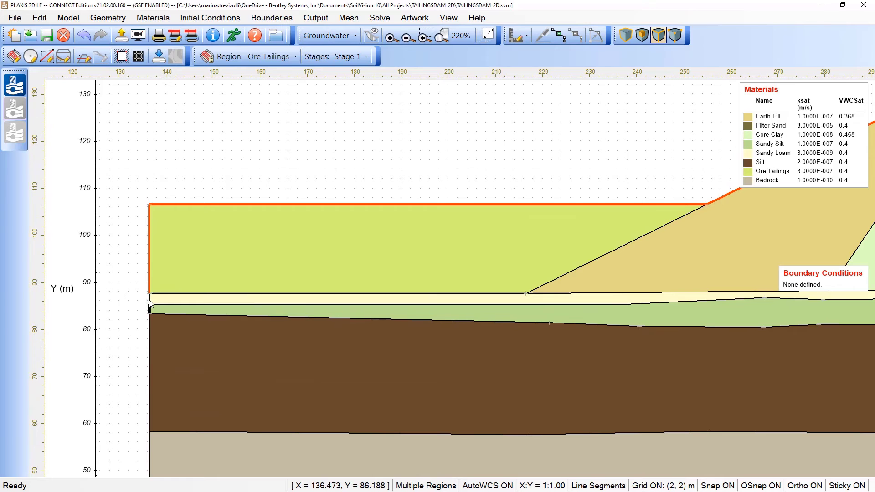
{"action": "left_click", "coordinate": [151, 309], "text": "ctrl"}
{"action": "left_click", "coordinate": [150, 378], "text": "ctrl"}
{"action": "left_click", "coordinate": [149, 444], "text": "ctrl"}
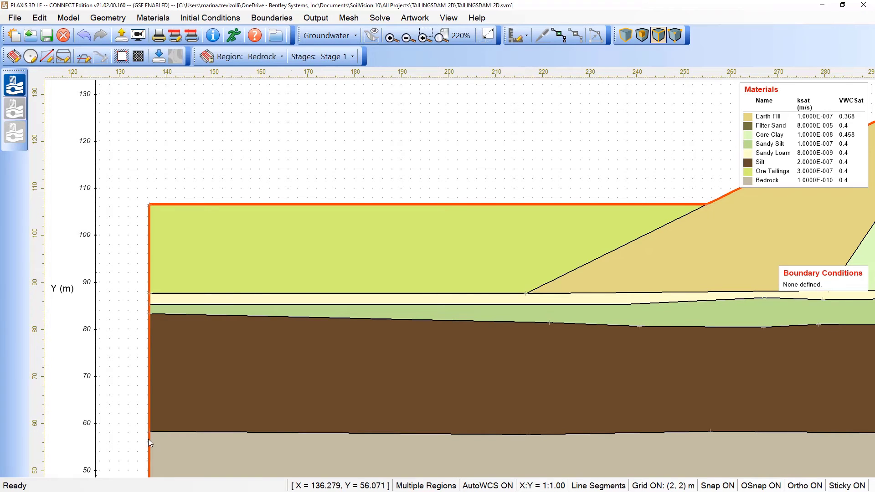
{"action": "right_click", "coordinate": [149, 242]}
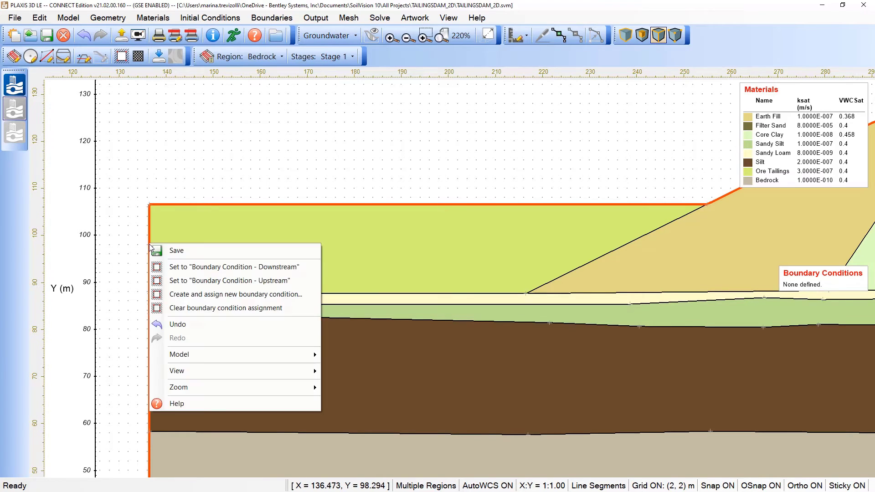
{"action": "left_click", "coordinate": [161, 280]}
{"action": "scroll", "coordinate": [215, 262], "scroll_direction": "down", "scroll_amount": 4}
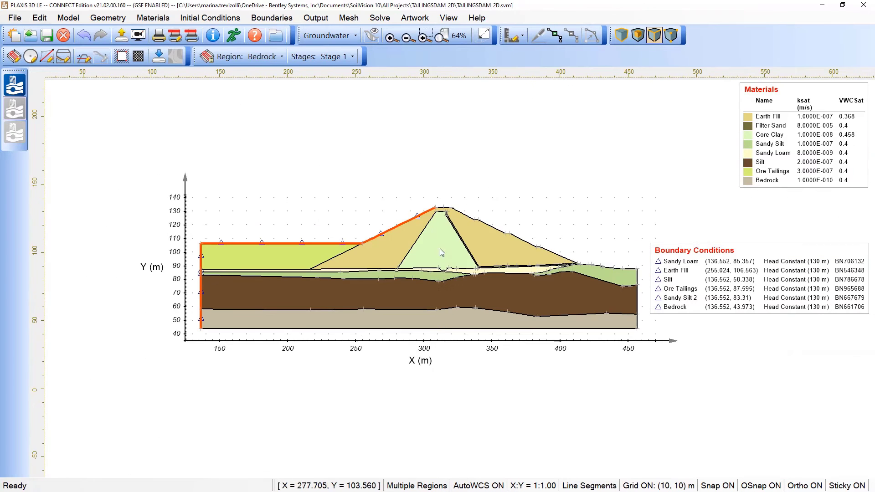
Step: Assign "Boundary Condition - Downstream" to the filter's end segment at the dam toe and the downstream vertical edges of Sandy Silt 1, Silt and Bedrock
{"action": "scroll", "coordinate": [638, 287], "scroll_direction": "up", "scroll_amount": 5}
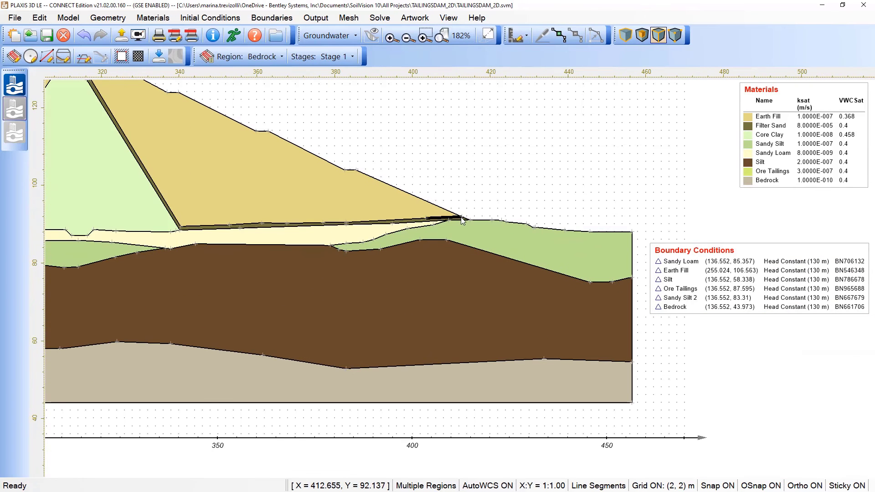
{"action": "left_click", "coordinate": [461, 217]}
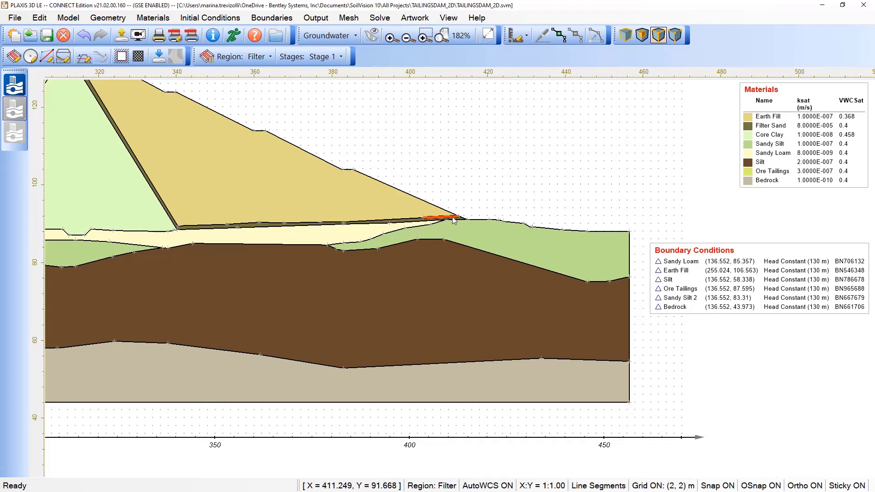
{"action": "left_click", "coordinate": [453, 220]}
{"action": "scroll", "coordinate": [460, 218], "scroll_direction": "up", "scroll_amount": 3}
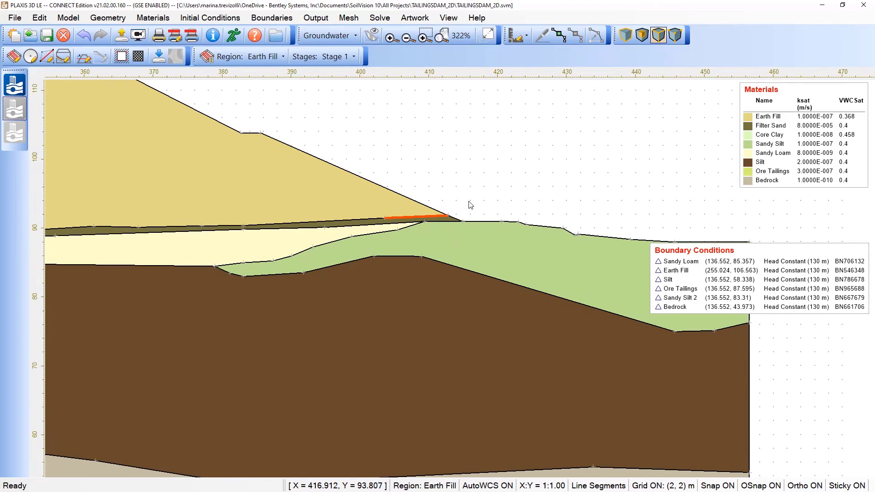
{"action": "scroll", "coordinate": [215, 162], "scroll_direction": "down", "scroll_amount": 4}
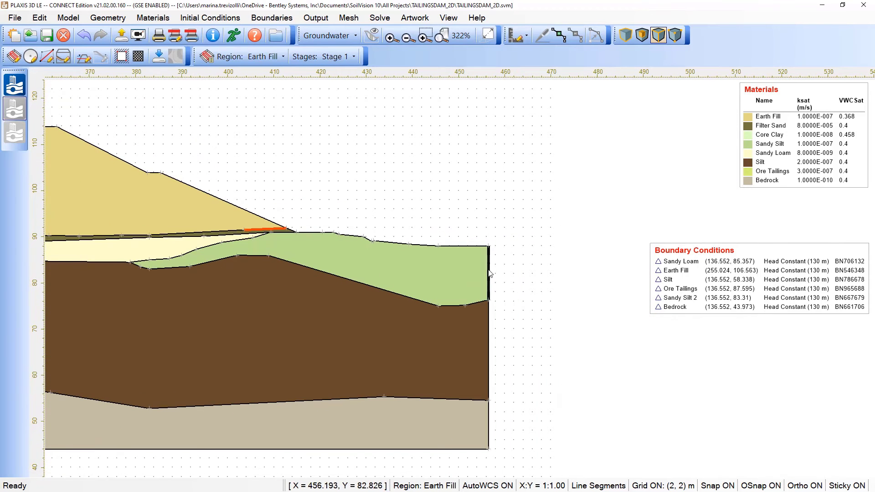
{"action": "left_click", "coordinate": [490, 273]}
{"action": "left_click", "coordinate": [489, 318], "text": "ctrl"}
{"action": "left_click", "coordinate": [490, 416], "text": "ctrl"}
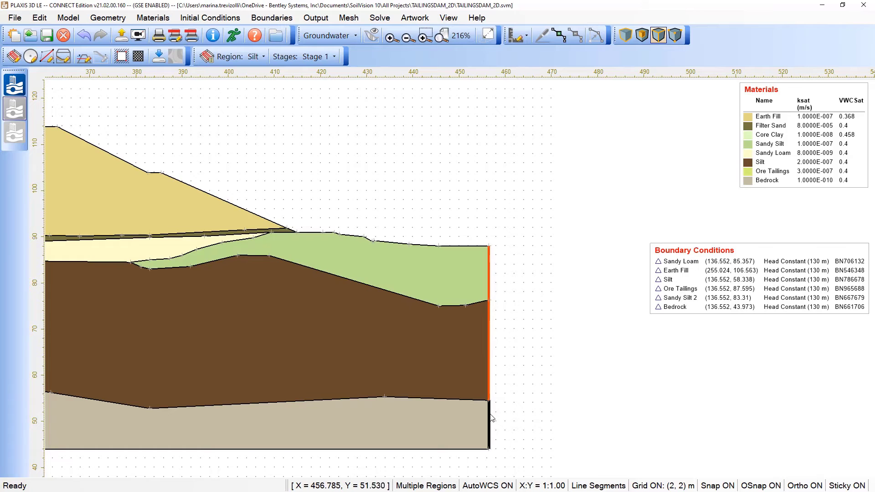
{"action": "right_click", "coordinate": [292, 232]}
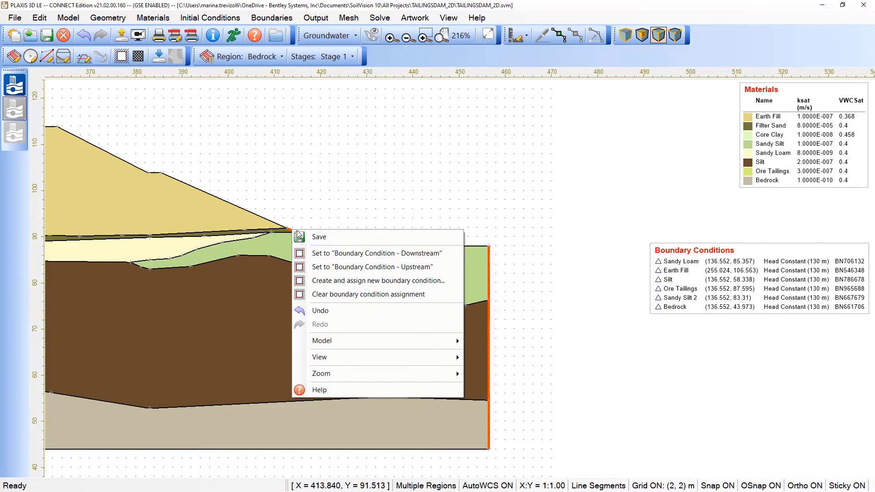
{"action": "left_click", "coordinate": [365, 258]}
{"action": "scroll", "coordinate": [408, 237], "scroll_direction": "down", "scroll_amount": 5}
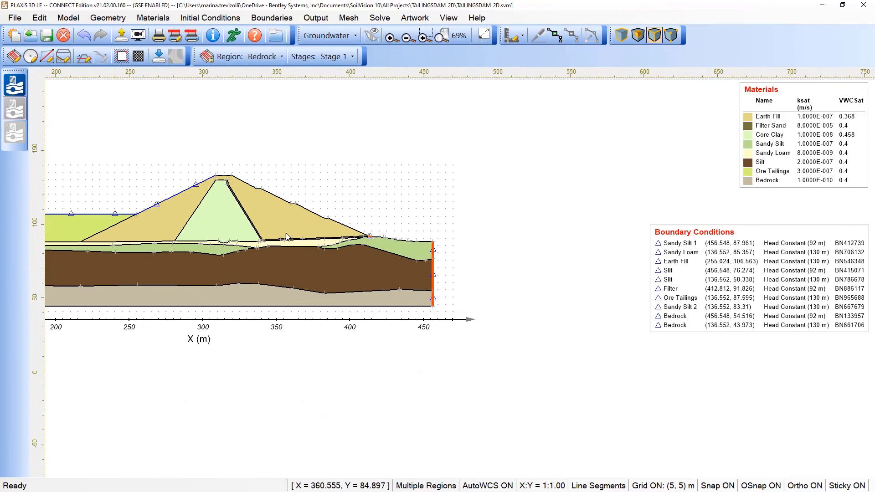
{"action": "scroll", "coordinate": [472, 209], "scroll_direction": "up", "scroll_amount": 2}
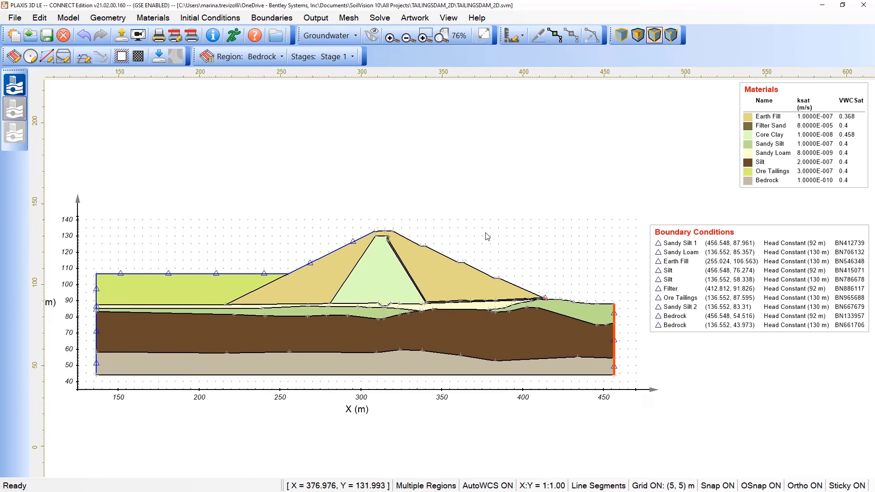
{"action": "left_click", "coordinate": [487, 235]}
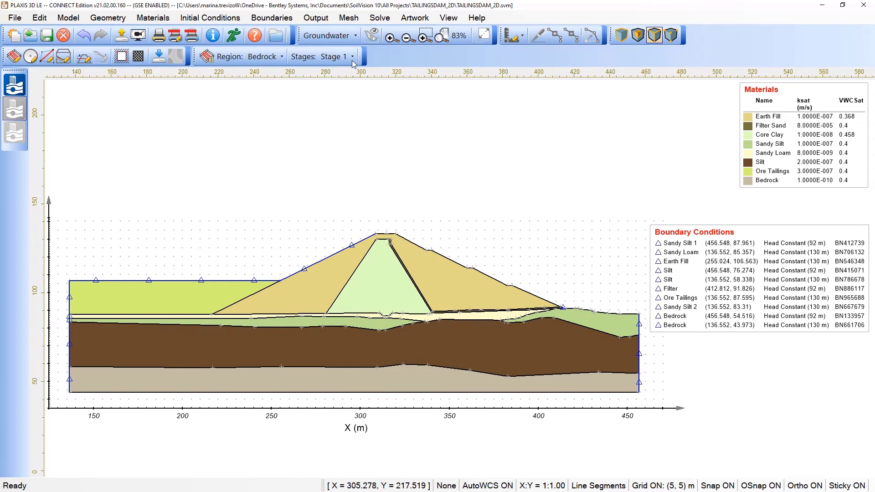
Step: Create a vertical flux section through the clay core, running upward from its base to its top
{"action": "left_click", "coordinate": [308, 21]}
{"action": "left_click", "coordinate": [314, 29]}
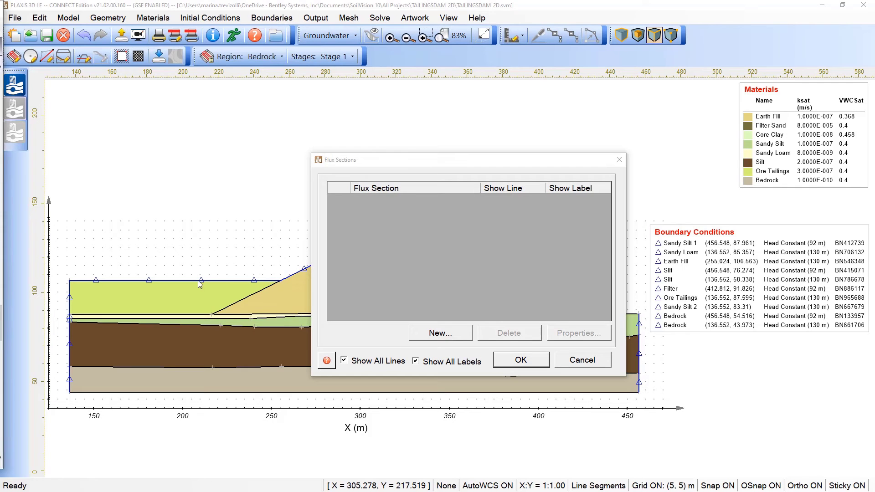
{"action": "left_click", "coordinate": [430, 337]}
{"action": "left_click", "coordinate": [418, 272]}
{"action": "left_click", "coordinate": [464, 386]}
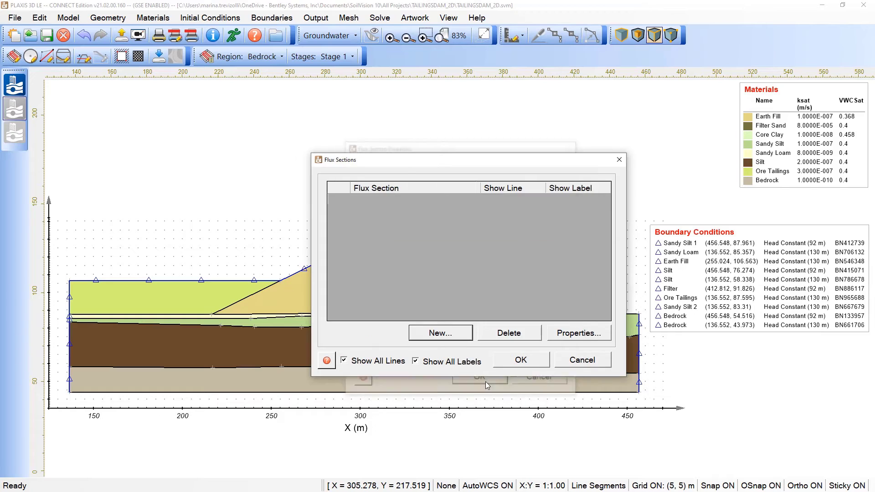
{"action": "left_click", "coordinate": [524, 359]}
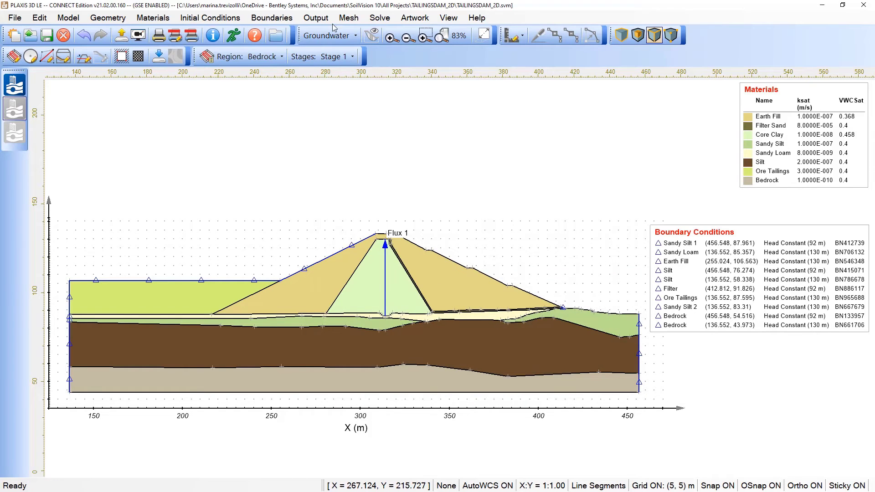
Step: Set the maximum edge length on region boundaries to 2.5 m, generate the mesh and accept the meshing settings
{"action": "left_click", "coordinate": [349, 18]}
{"action": "left_click", "coordinate": [349, 31]}
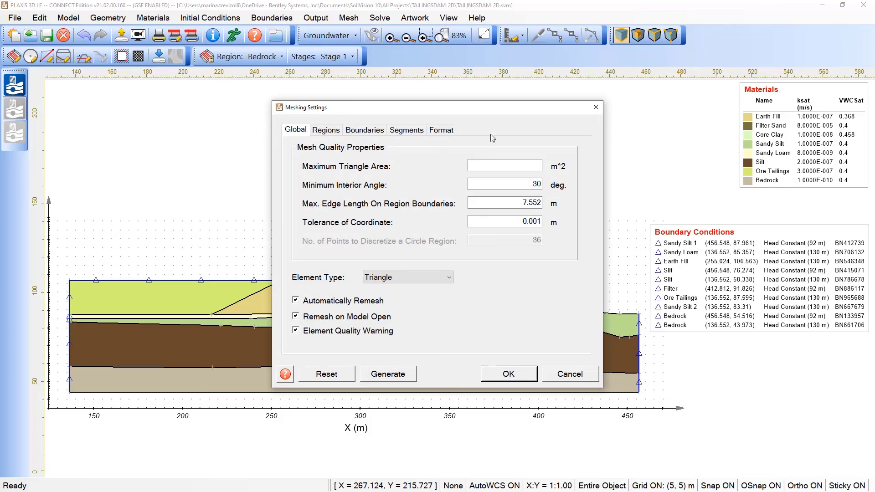
{"action": "left_click_drag", "start_coordinate": [520, 203], "coordinate": [545, 207]}
{"action": "type", "text": "2.5"}
{"action": "left_click", "coordinate": [401, 374]}
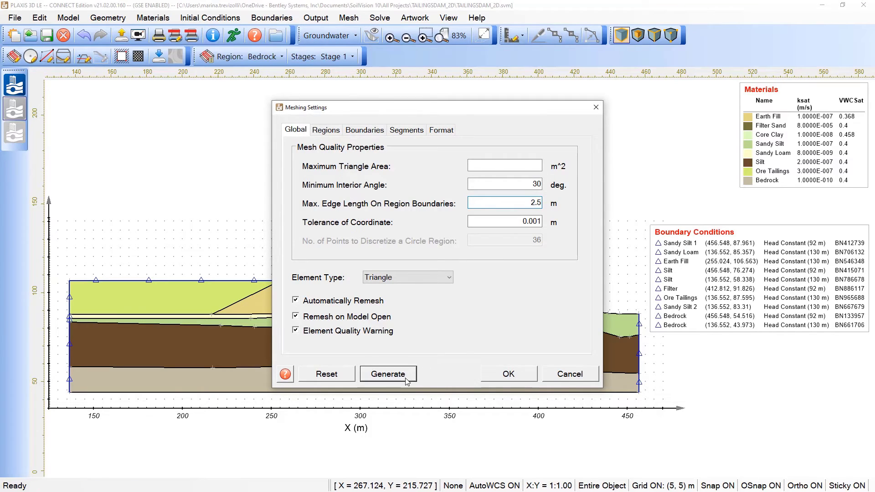
{"action": "left_click", "coordinate": [496, 375]}
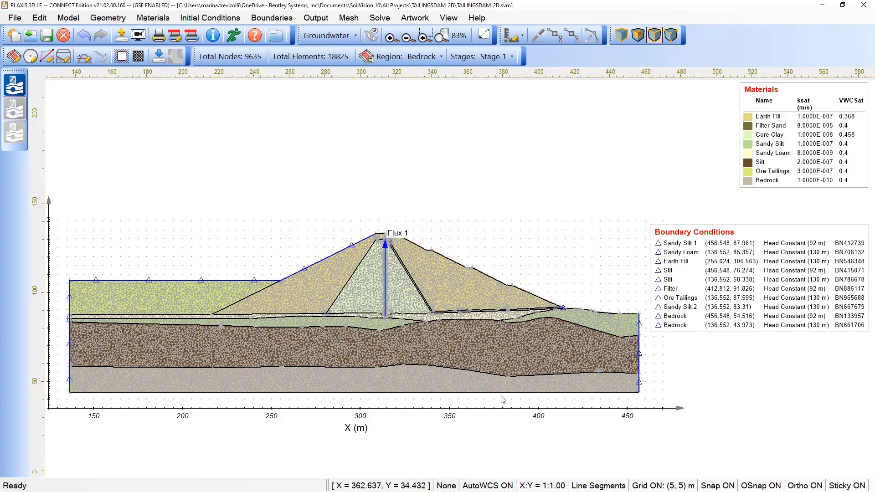
Step: Return to entire-object selection and couple the Slope Stability module to the groundwater model, using the new file name TAILINGSDAM_2D_1
{"action": "left_click", "coordinate": [622, 35]}
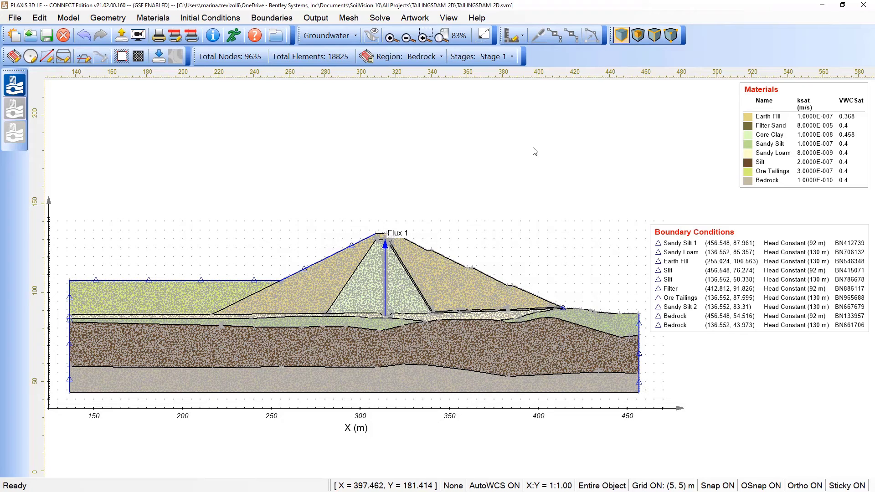
{"action": "left_click", "coordinate": [80, 19]}
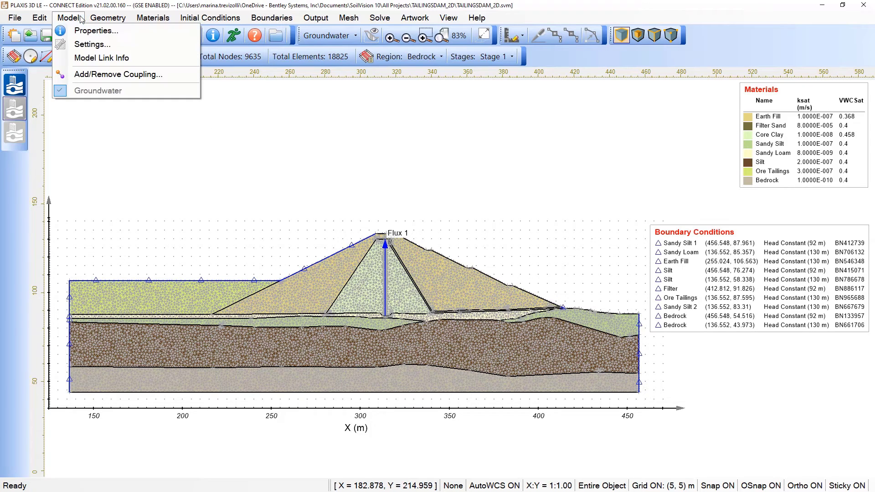
{"action": "left_click", "coordinate": [93, 74]}
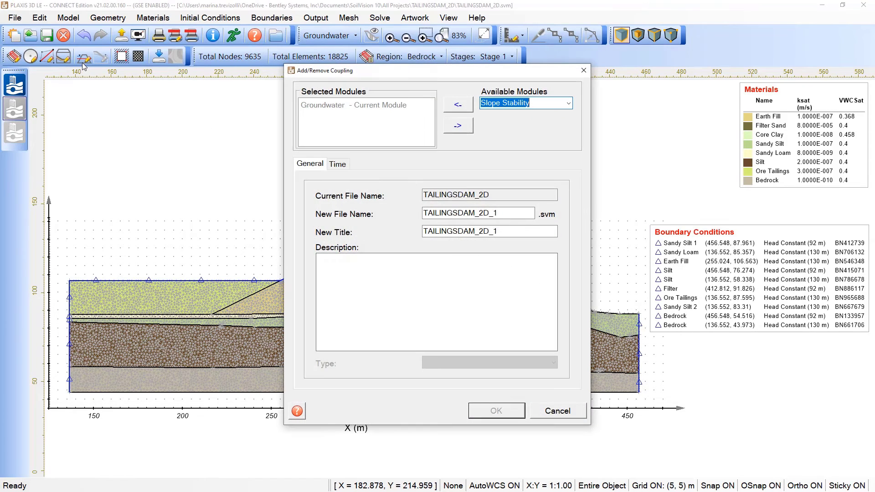
{"action": "left_click", "coordinate": [458, 105]}
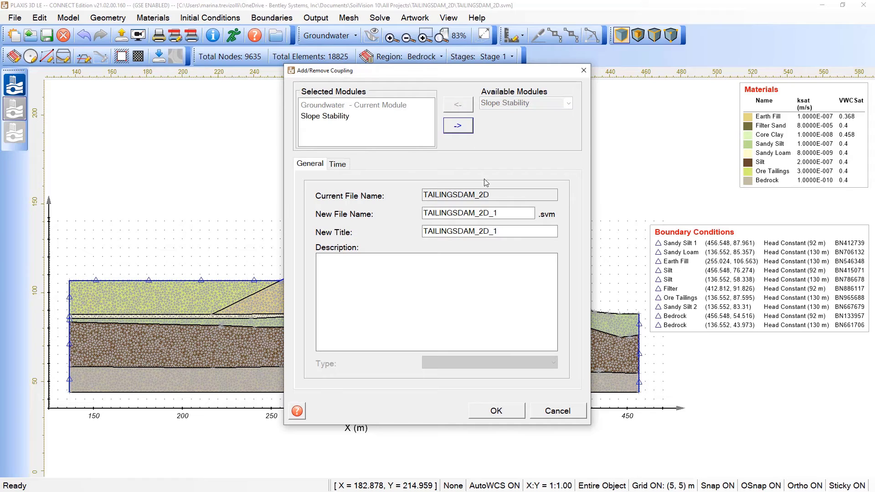
{"action": "left_click", "coordinate": [499, 410]}
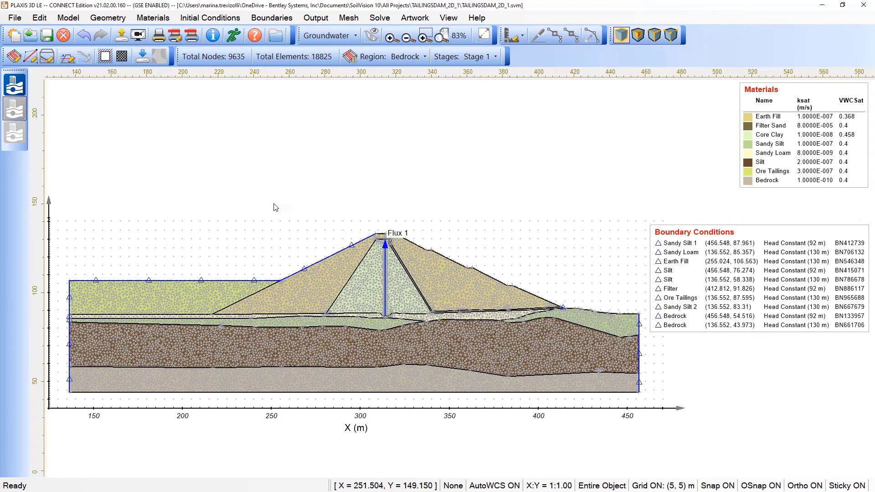
Step: Save the coupled model, run the groundwater analysis and exit the solver once it completes
{"action": "left_click", "coordinate": [233, 36]}
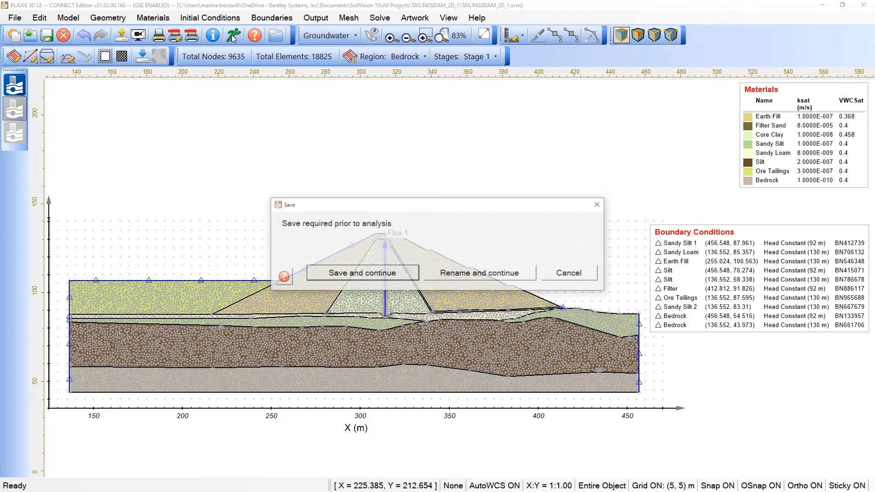
{"action": "left_click", "coordinate": [361, 273]}
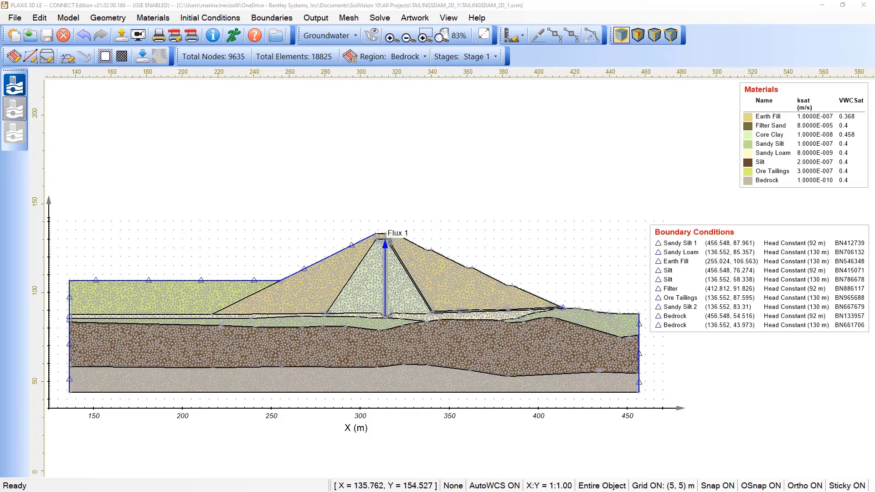
{"action": "left_click_drag", "start_coordinate": [266, 111], "coordinate": [206, 101]}
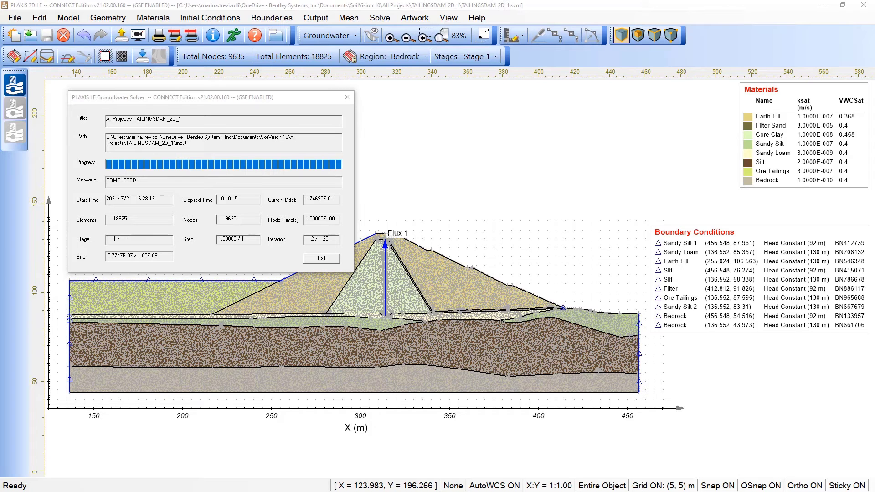
{"action": "left_click", "coordinate": [308, 258]}
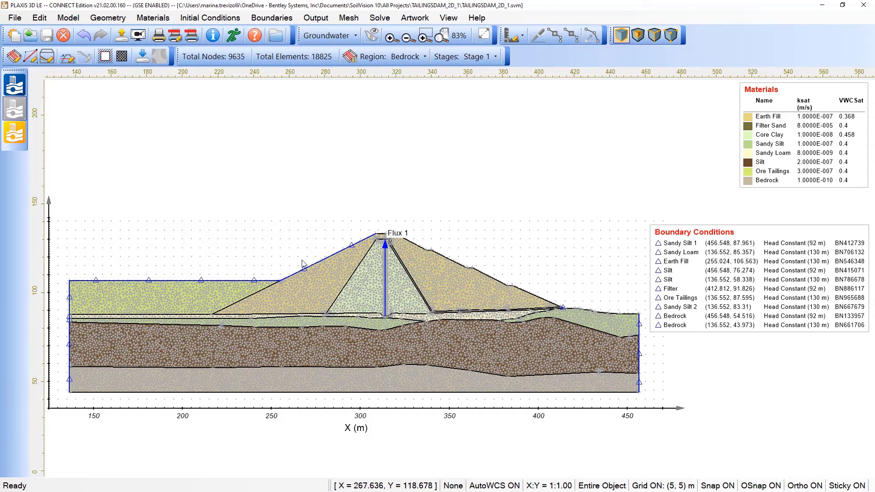
Step: Open the groundwater results and move the pore-water pressure legend below the materials table
{"action": "left_click", "coordinate": [13, 142]}
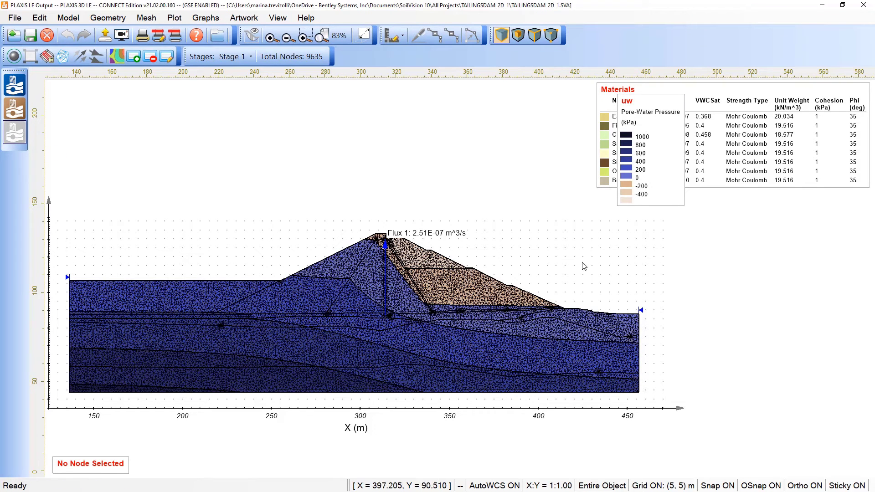
{"action": "left_click_drag", "start_coordinate": [664, 153], "coordinate": [846, 249]}
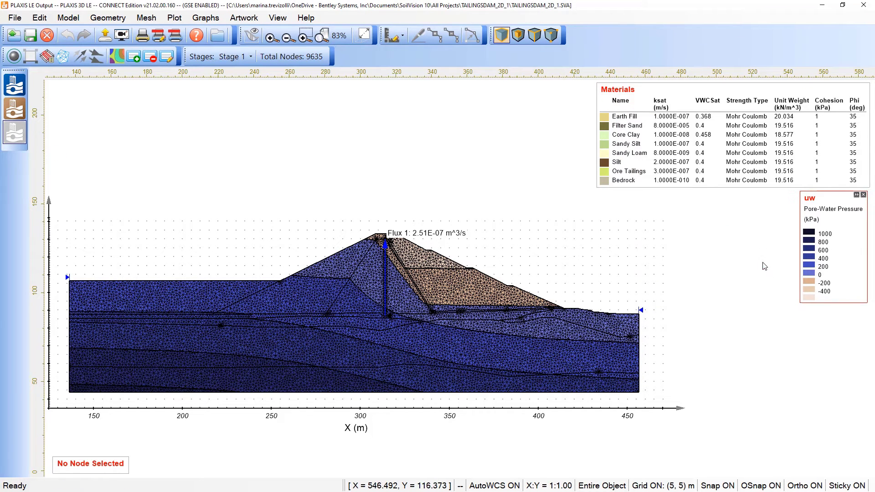
Step: Set the groundwater contour variable to Pressure Head (hp) and apply the contour settings
{"action": "left_click", "coordinate": [175, 18]}
{"action": "mouse_move", "coordinate": [243, 37]}
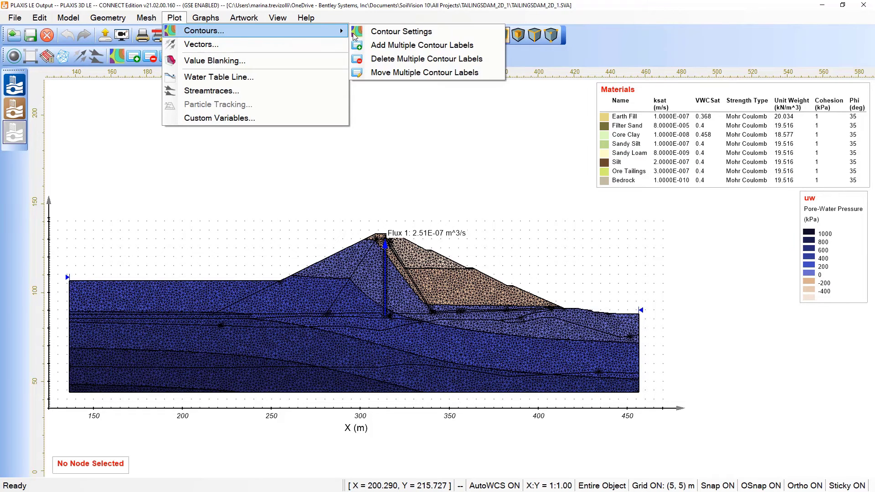
{"action": "left_click", "coordinate": [372, 31]}
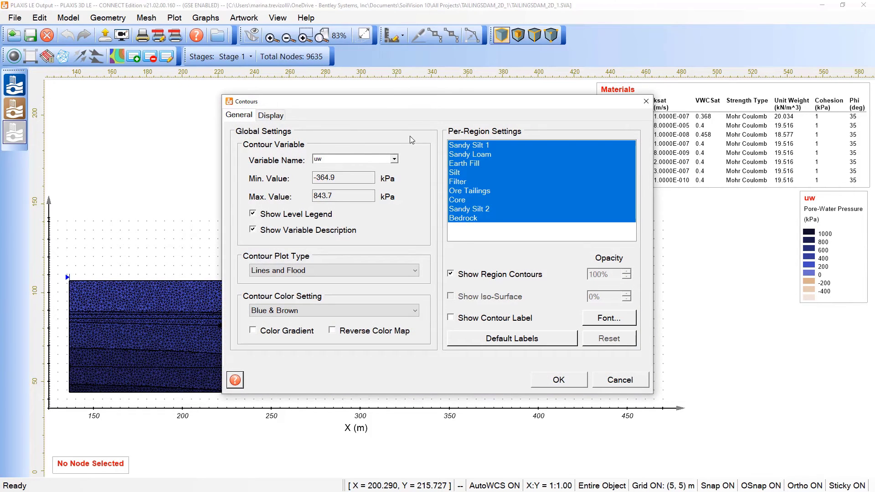
{"action": "left_click", "coordinate": [394, 159]}
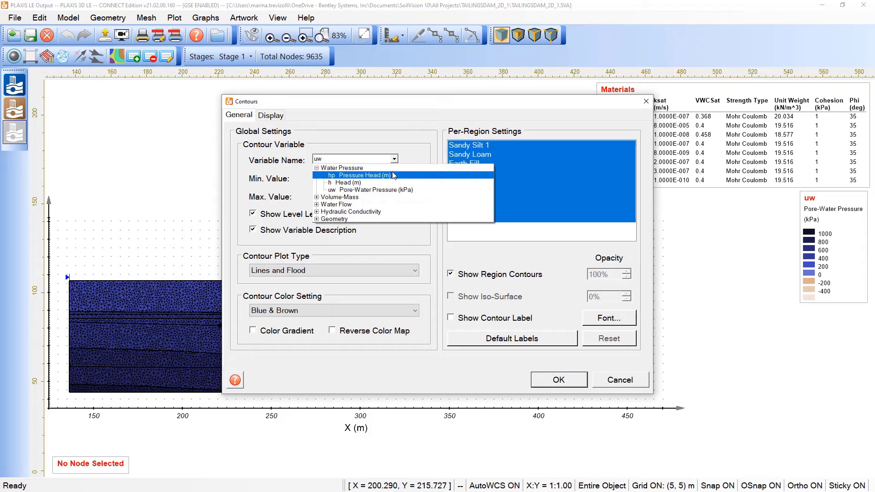
{"action": "left_click", "coordinate": [367, 174]}
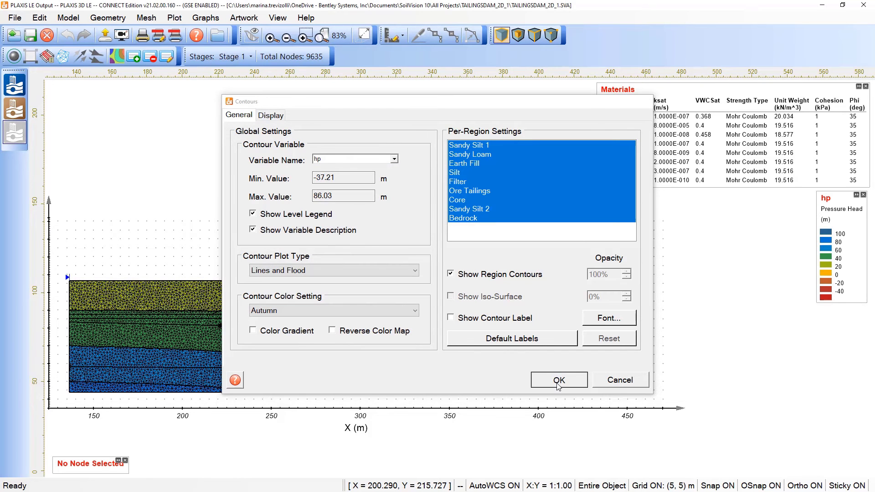
{"action": "left_click", "coordinate": [558, 380]}
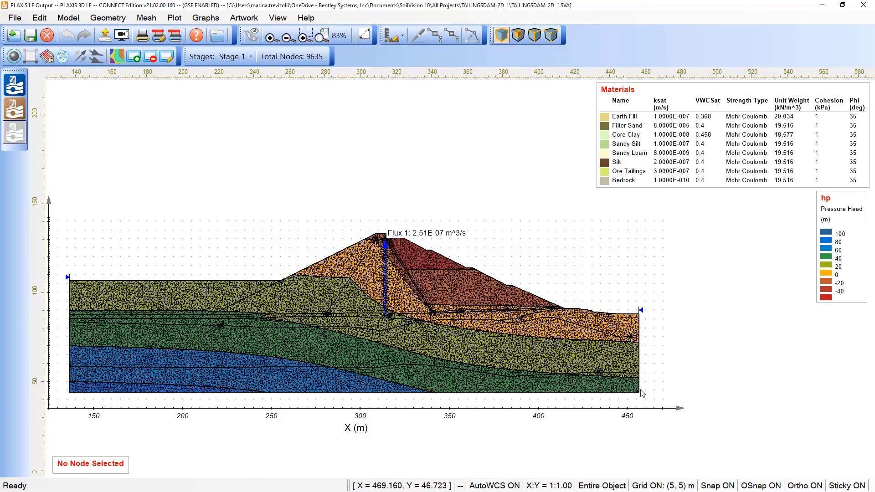
Step: Return from the results to model input and switch the coupled model to the Slope Stability module
{"action": "left_click", "coordinate": [17, 116]}
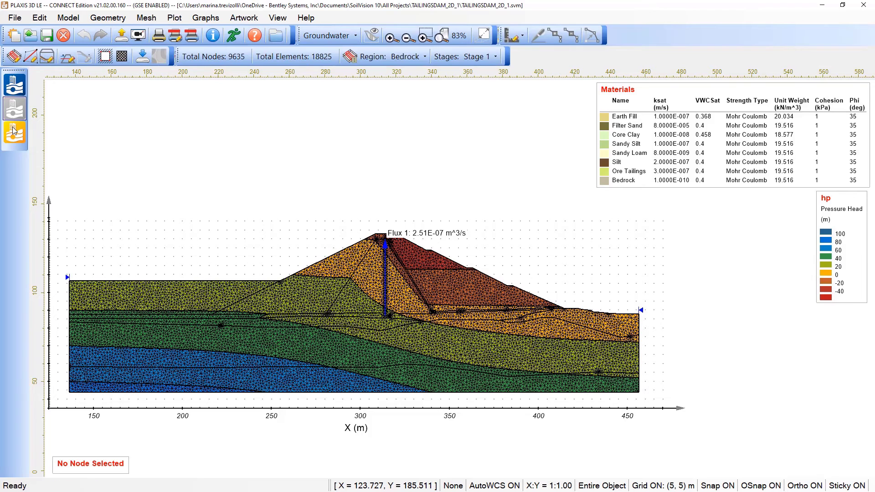
{"action": "left_click", "coordinate": [355, 39]}
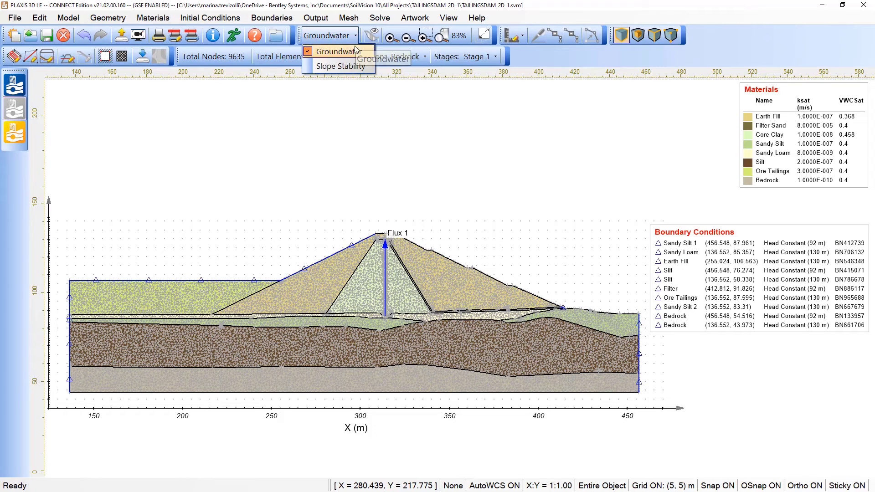
{"action": "left_click", "coordinate": [370, 70]}
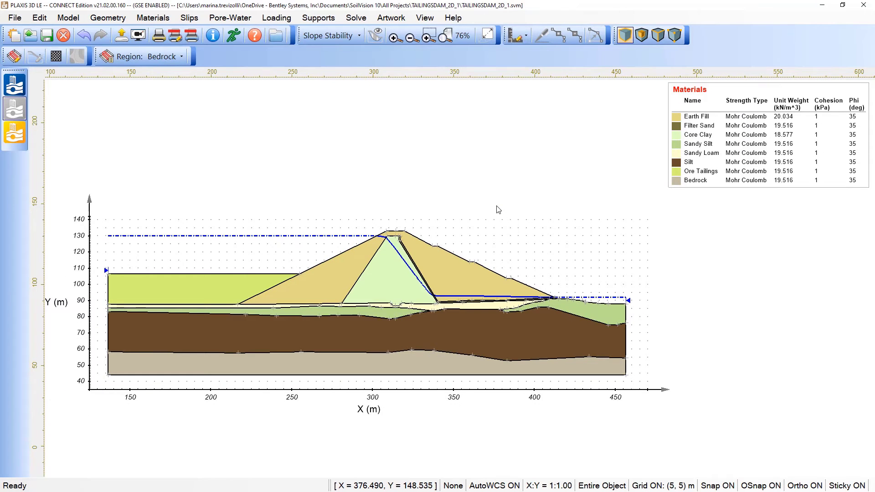
{"action": "left_click_drag", "start_coordinate": [499, 211], "coordinate": [527, 209]}
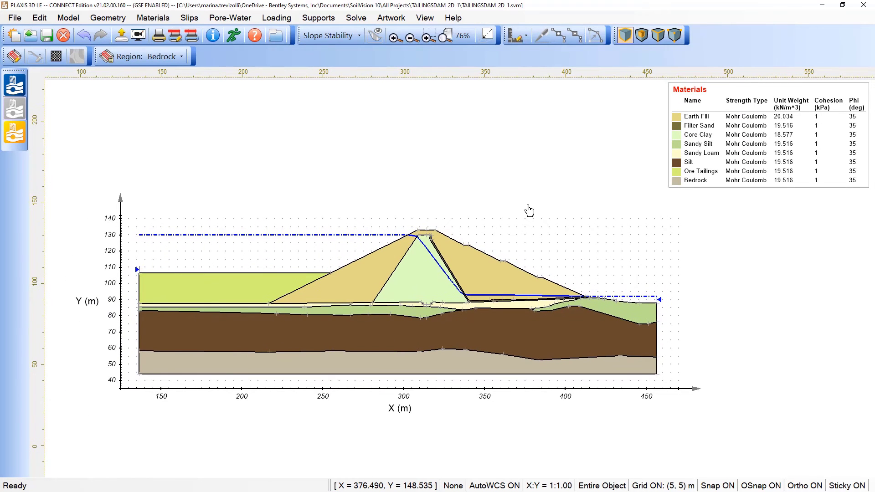
Step: Set the slip surface search method to Entry and Exit in the slope stability model settings
{"action": "left_click", "coordinate": [94, 20]}
{"action": "left_click", "coordinate": [68, 17]}
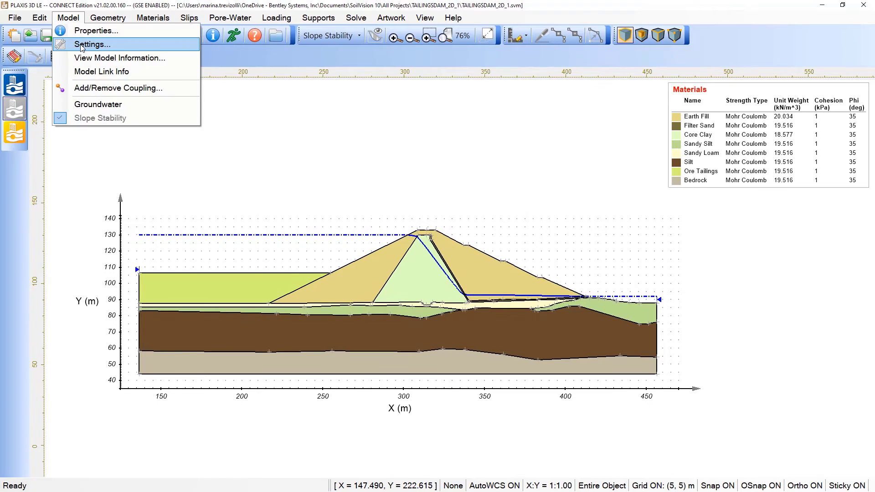
{"action": "left_click", "coordinate": [79, 44]}
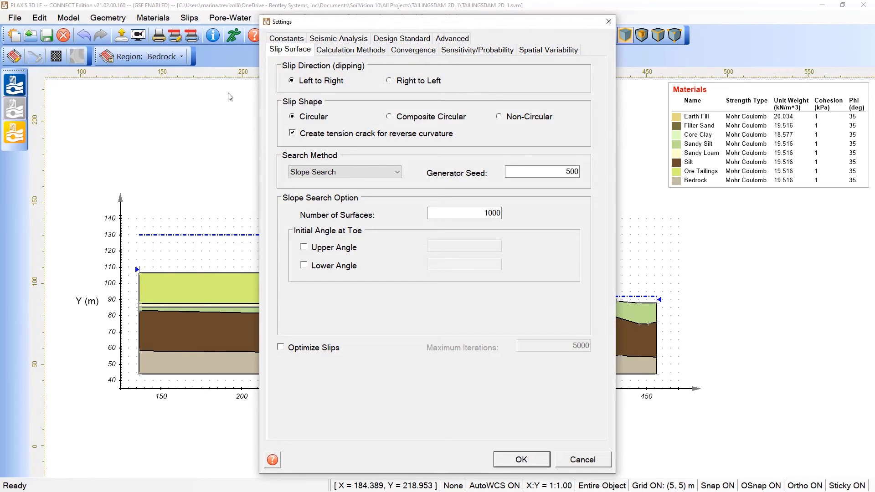
{"action": "left_click", "coordinate": [345, 174]}
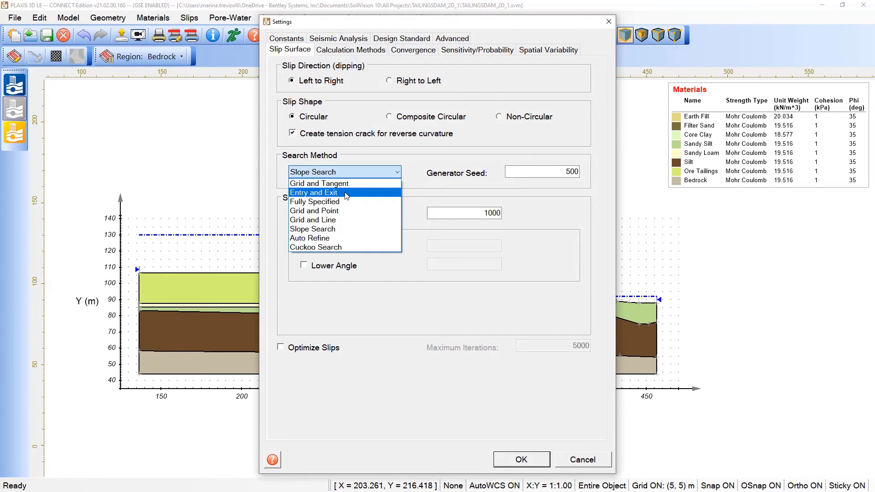
{"action": "left_click", "coordinate": [346, 195]}
Step: Review the calculation methods, enable a minimum slide surface depth of 0.5 m in the convergence options and accept the settings
{"action": "left_click", "coordinate": [370, 50]}
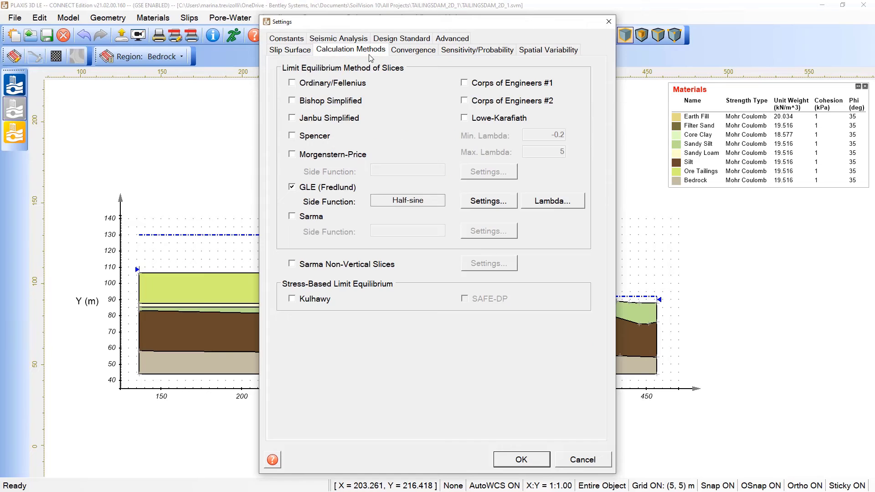
{"action": "left_click", "coordinate": [403, 52]}
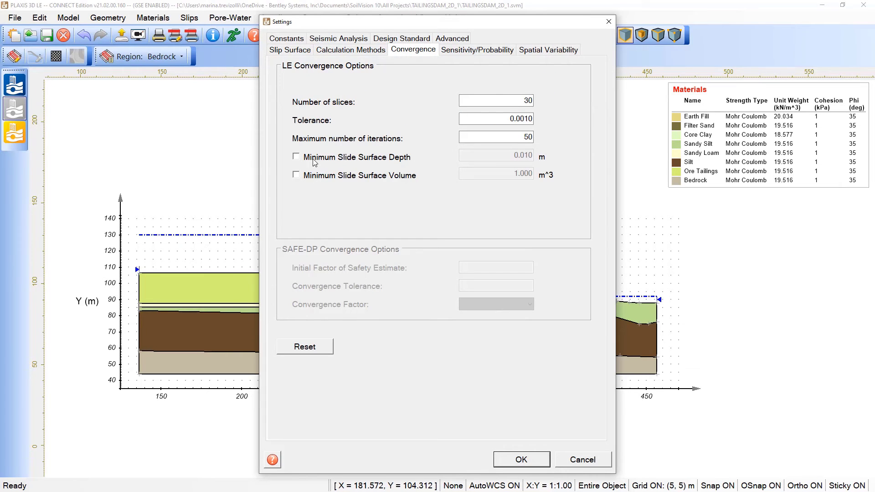
{"action": "left_click", "coordinate": [296, 157]}
{"action": "left_click_drag", "start_coordinate": [463, 155], "coordinate": [559, 156]}
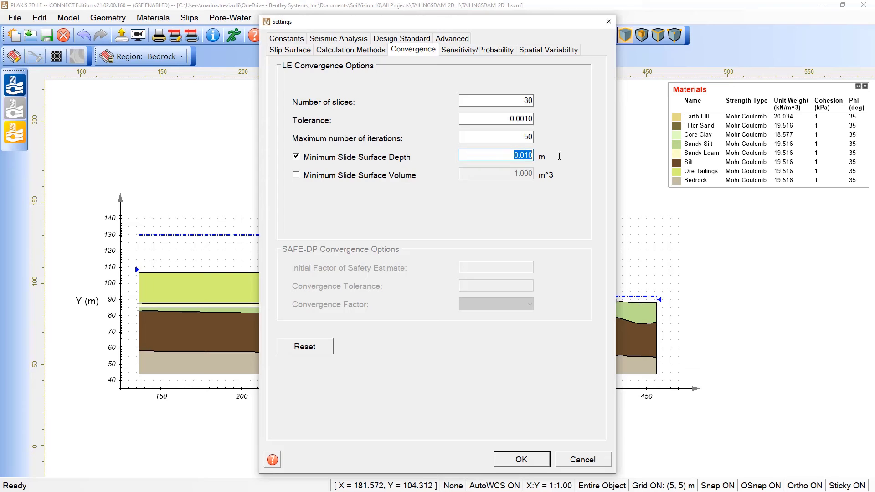
{"action": "type", "text": "0.5"}
{"action": "left_click", "coordinate": [508, 461]}
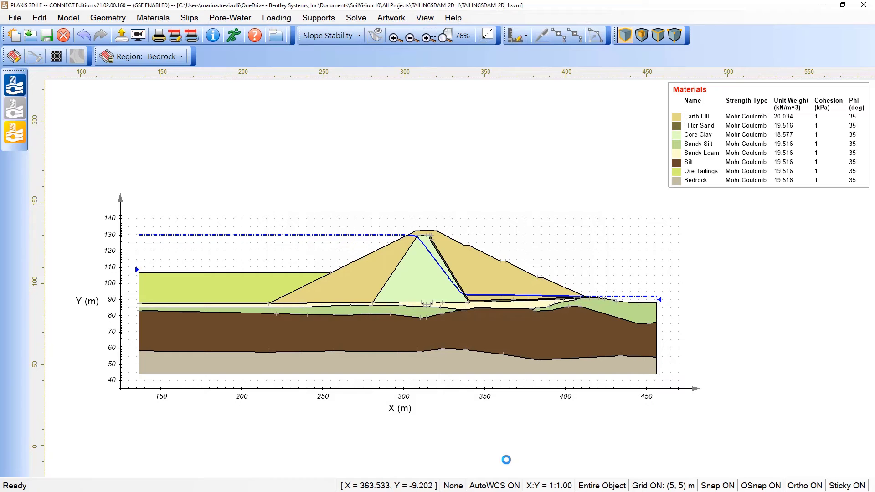
Step: Change the Earth Fill material's strength method to Unsaturated Fredlund in the materials manager
{"action": "left_click", "coordinate": [157, 20]}
{"action": "left_click", "coordinate": [160, 30]}
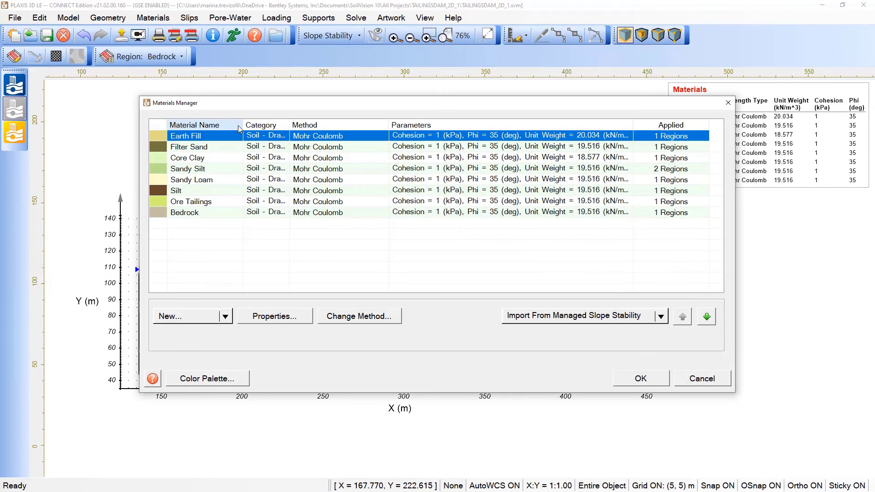
{"action": "left_click", "coordinate": [254, 138]}
{"action": "left_click", "coordinate": [367, 319]}
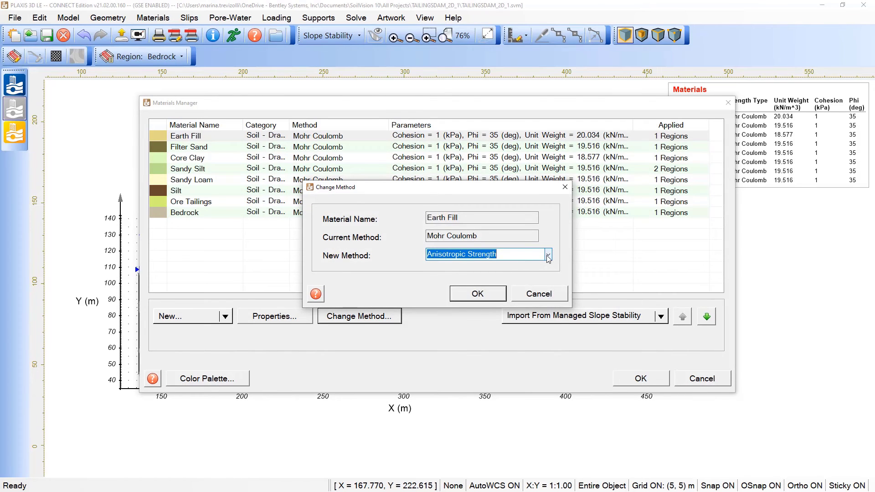
{"action": "left_click", "coordinate": [548, 257]}
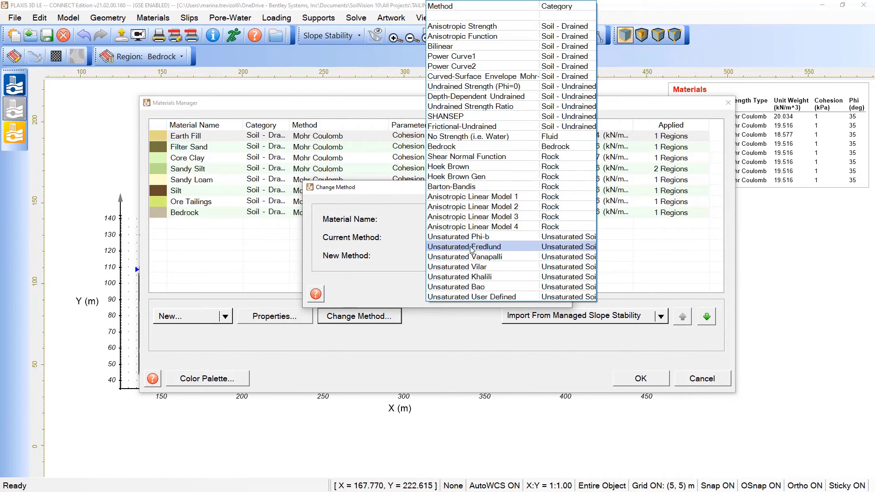
{"action": "left_click", "coordinate": [515, 251]}
{"action": "left_click", "coordinate": [496, 297]}
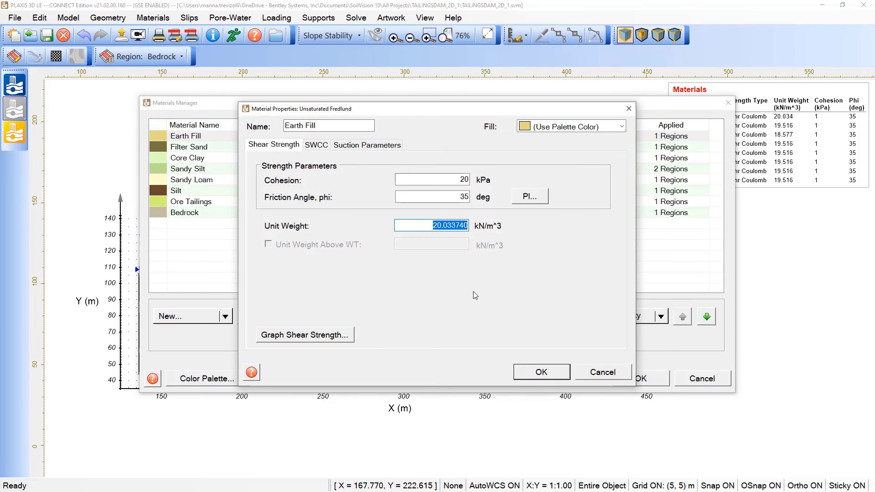
Step: Set Earth Fill's cohesion to 28 kPa, friction angle to 30 deg and unit weight to 18 kN/m^3
{"action": "double_click", "coordinate": [463, 179]}
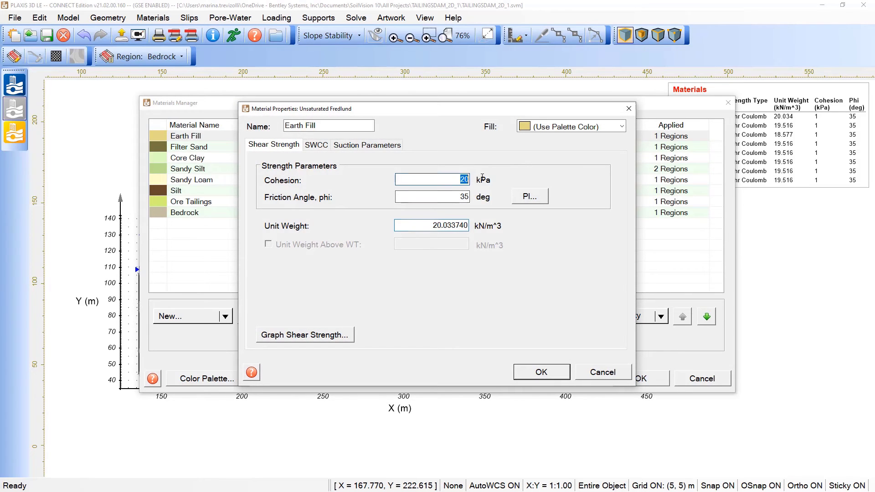
{"action": "type", "text": "28"}
{"action": "double_click", "coordinate": [463, 197]}
{"action": "type", "text": "3"}
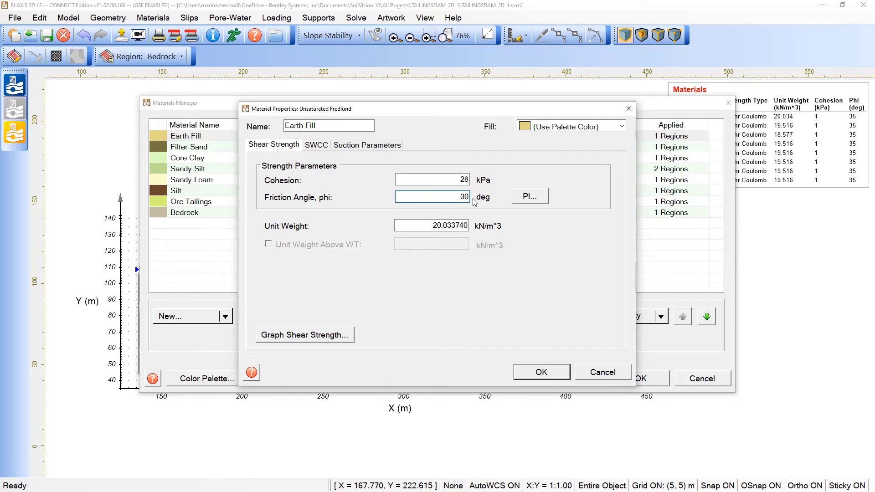
{"action": "double_click", "coordinate": [427, 222]}
{"action": "type", "text": "18"}
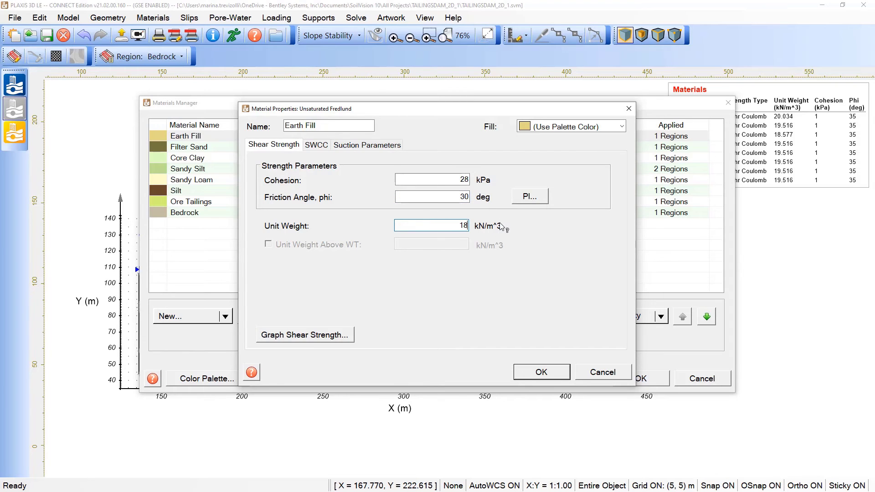
Step: Set Earth Fill's SWCC fitting soil parameter K to 1, check the laboratory data and apply the curve fit
{"action": "left_click", "coordinate": [322, 146]}
{"action": "left_click", "coordinate": [438, 188]}
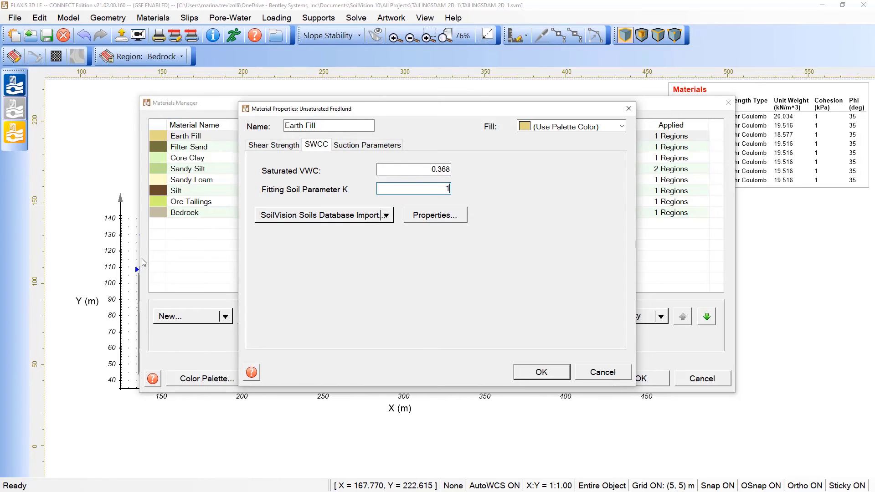
{"action": "left_click", "coordinate": [419, 218]}
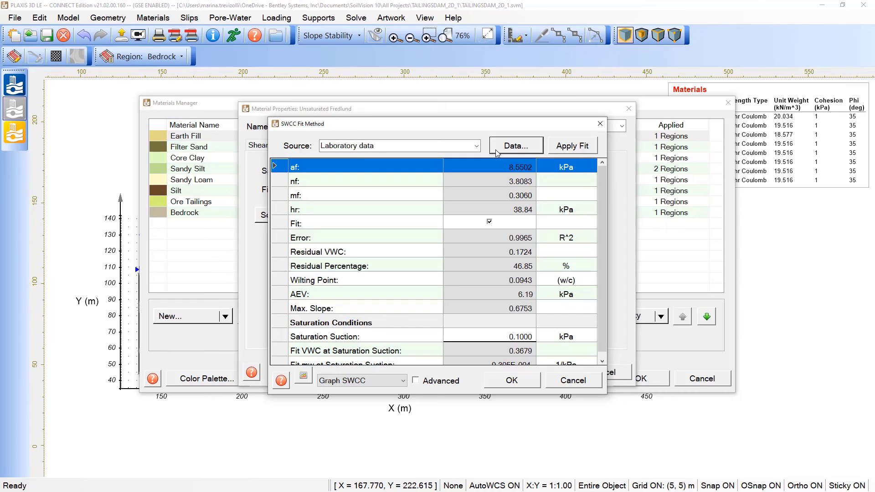
{"action": "left_click", "coordinate": [496, 150]}
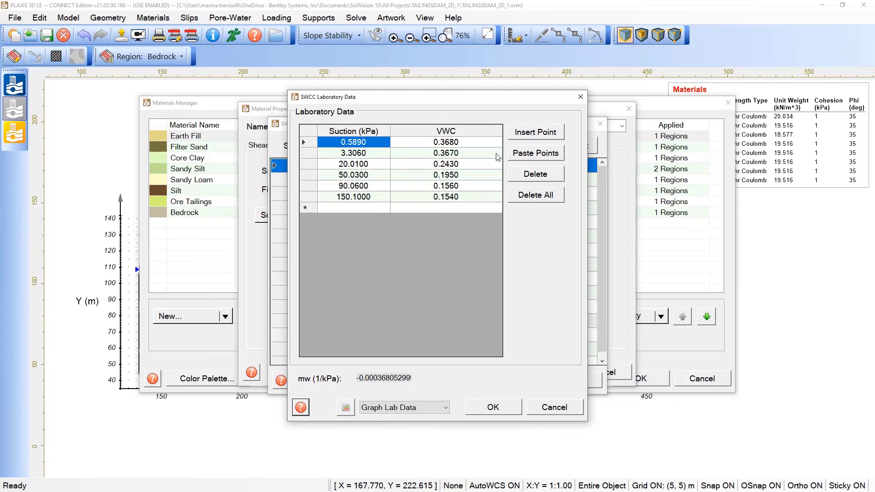
{"action": "left_click", "coordinate": [506, 410]}
{"action": "left_click", "coordinate": [567, 152]}
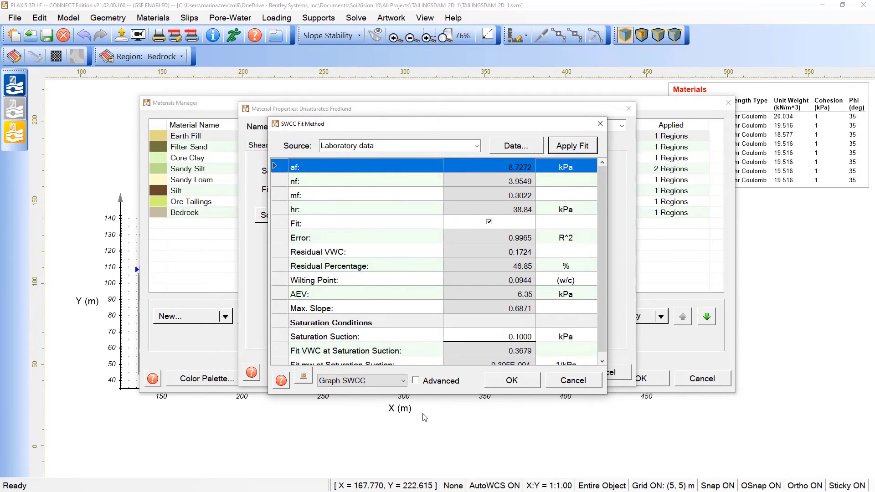
Step: Graph Earth Fill's fitted SWCC, close the graph and accept the fit and the material properties
{"action": "left_click", "coordinate": [303, 377]}
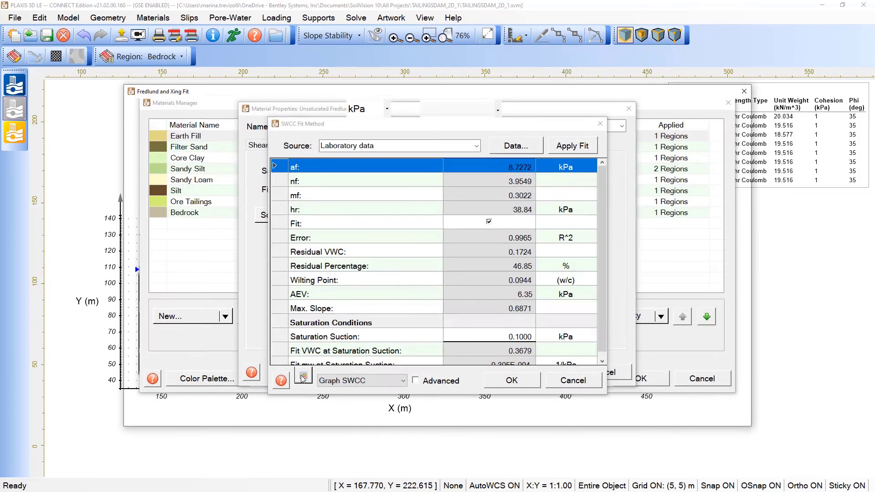
{"action": "left_click", "coordinate": [743, 91]}
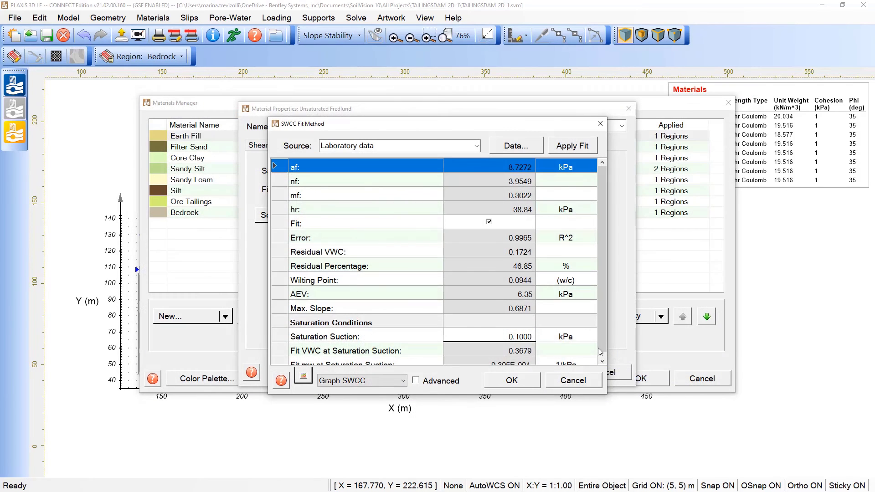
{"action": "left_click", "coordinate": [529, 385]}
{"action": "left_click", "coordinate": [533, 378]}
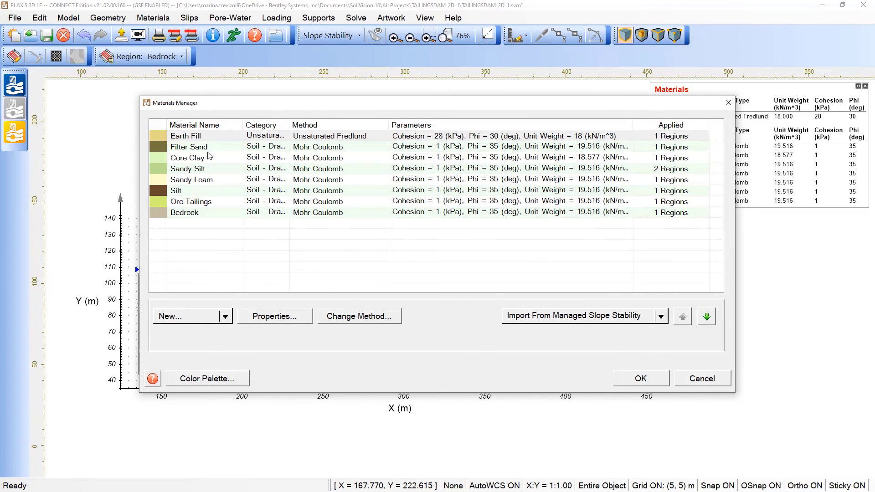
Step: Set Filter Sand's cohesion to 0 kPa, friction angle to 32 deg and unit weight to 18 kN/m^3
{"action": "double_click", "coordinate": [222, 147]}
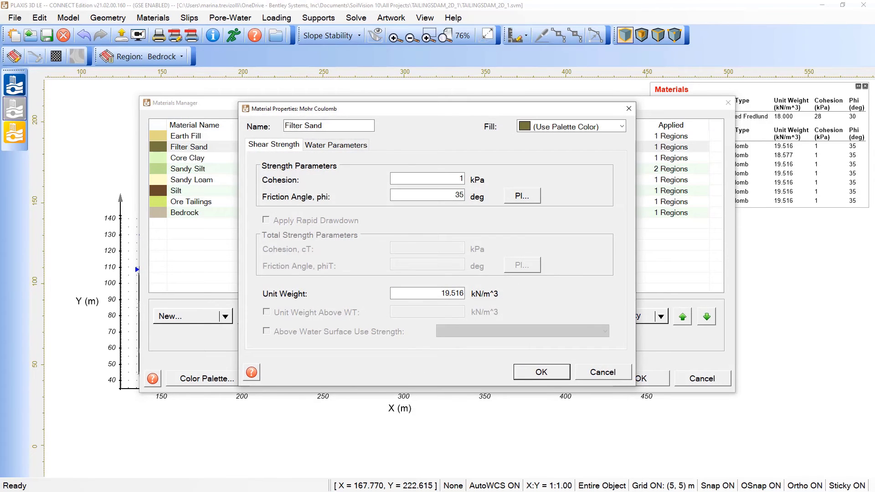
{"action": "key", "text": "shift+Tab"}
{"action": "type", "text": "0"}
{"action": "key", "text": "Tab"}
{"action": "key", "text": "Tab"}
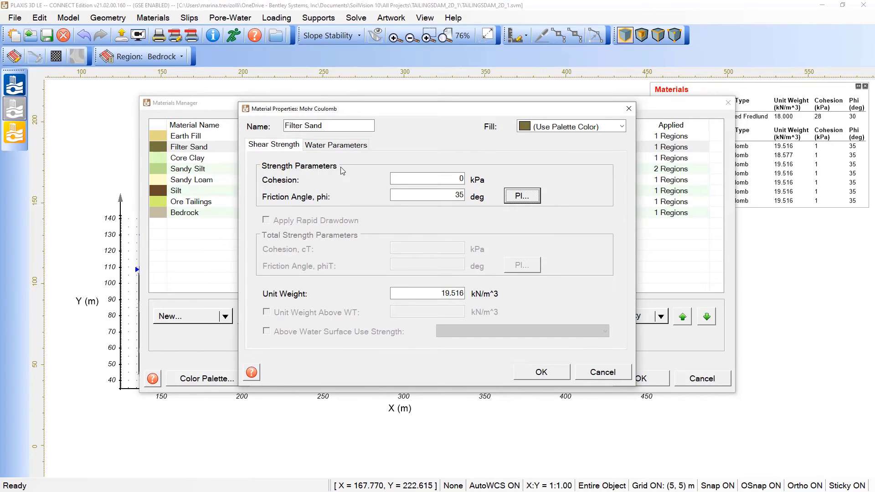
{"action": "key", "text": "shift+Tab"}
{"action": "type", "text": "32"}
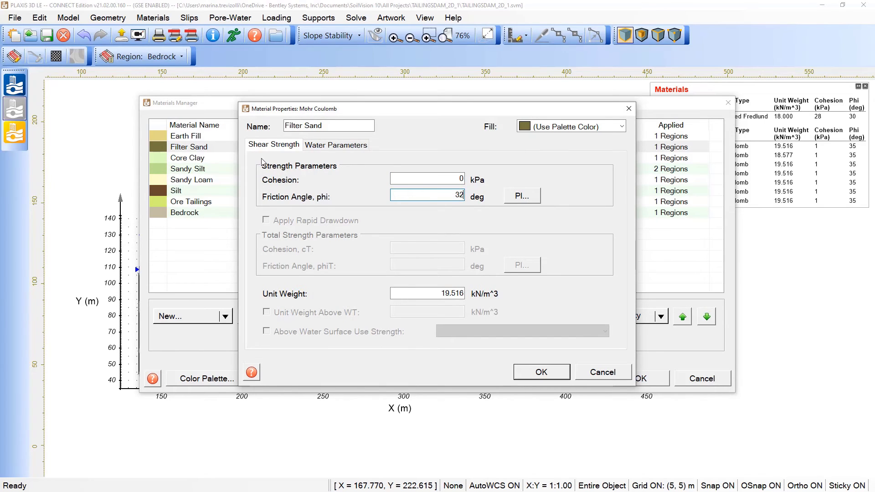
{"action": "left_click_drag", "start_coordinate": [418, 292], "coordinate": [449, 294]}
{"action": "type", "text": "18"}
{"action": "left_click", "coordinate": [541, 371]}
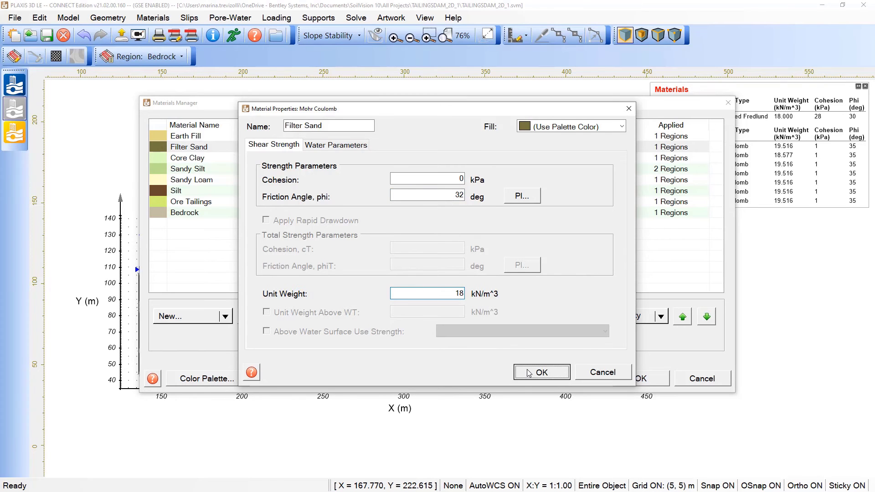
Step: Set Core Clay's cohesion to 15 kPa, friction angle to 30 deg and unit weight to 16 kN/m^3
{"action": "left_click", "coordinate": [208, 158]}
{"action": "double_click", "coordinate": [207, 157]}
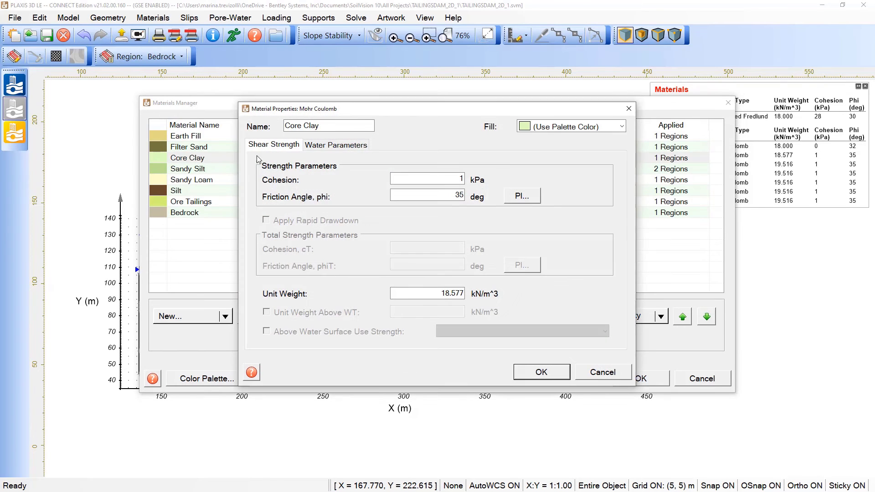
{"action": "double_click", "coordinate": [459, 178]}
{"action": "double_click", "coordinate": [455, 195]}
{"action": "type", "text": "30"}
{"action": "double_click", "coordinate": [419, 296]}
{"action": "type", "text": "16"}
{"action": "left_click", "coordinate": [543, 373]}
Step: Set Sandy Silt's cohesion to 30 kPa, friction angle to 30 deg and unit weight to 17 kN/m^3
{"action": "left_click", "coordinate": [218, 169]}
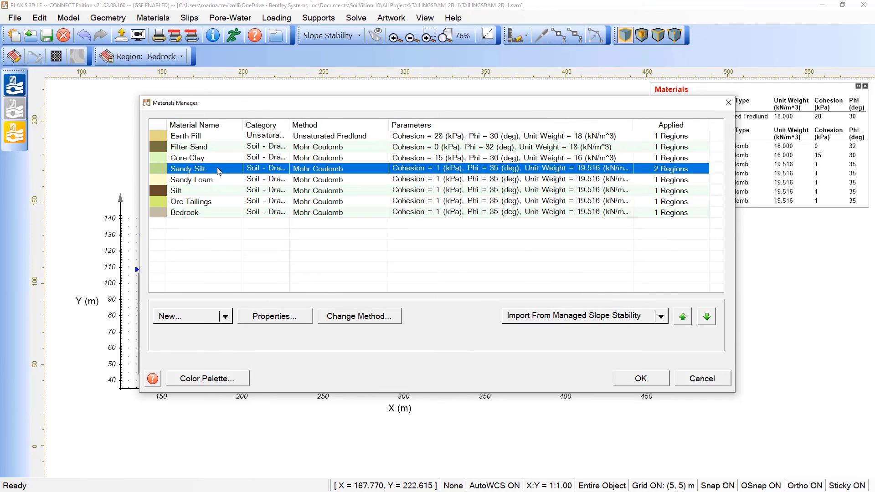
{"action": "double_click", "coordinate": [218, 169]}
{"action": "left_click_drag", "start_coordinate": [418, 180], "coordinate": [466, 178]}
{"action": "type", "text": "30"}
{"action": "key", "text": "Tab"}
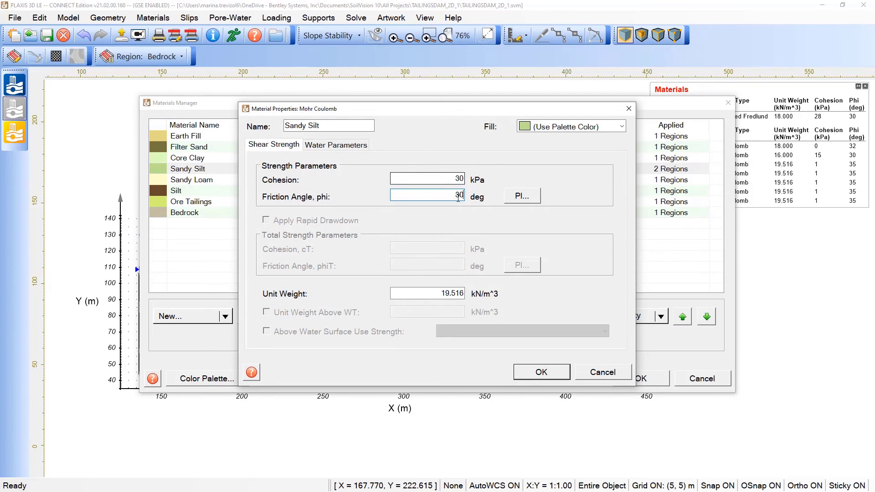
{"action": "double_click", "coordinate": [450, 293]}
{"action": "type", "text": "17"}
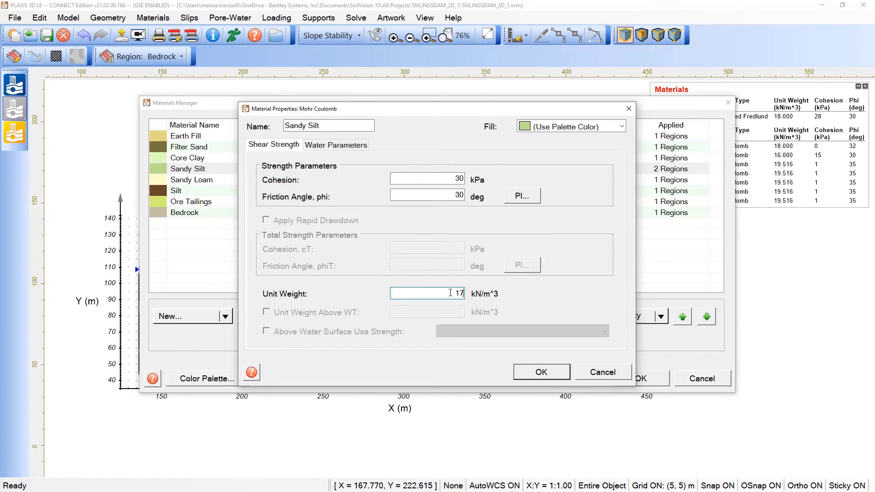
{"action": "left_click", "coordinate": [538, 372]}
Step: Set Sandy Loam's cohesion to 30 kPa, friction angle to 30 deg and unit weight to 18 kN/m^3
{"action": "left_click", "coordinate": [220, 182]}
{"action": "double_click", "coordinate": [220, 182]}
{"action": "double_click", "coordinate": [453, 179]}
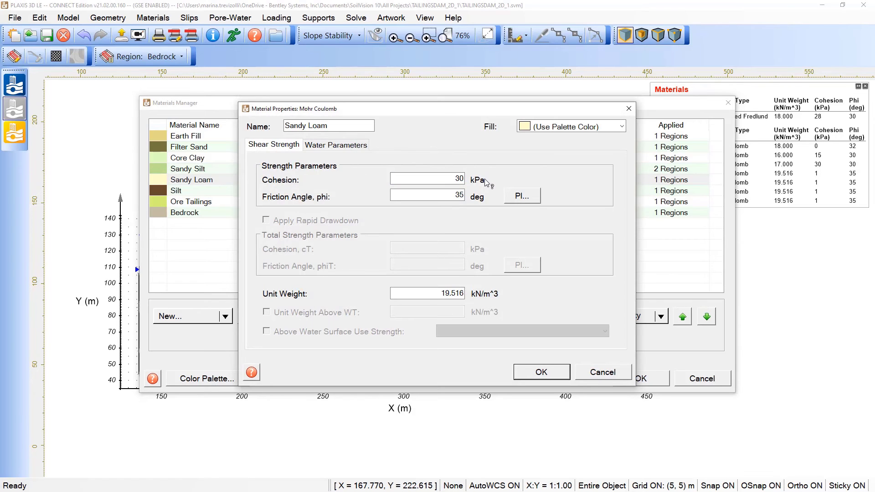
{"action": "double_click", "coordinate": [459, 194]}
{"action": "type", "text": "30"}
{"action": "left_click", "coordinate": [408, 295]}
{"action": "double_click", "coordinate": [458, 294]}
{"action": "type", "text": "18"}
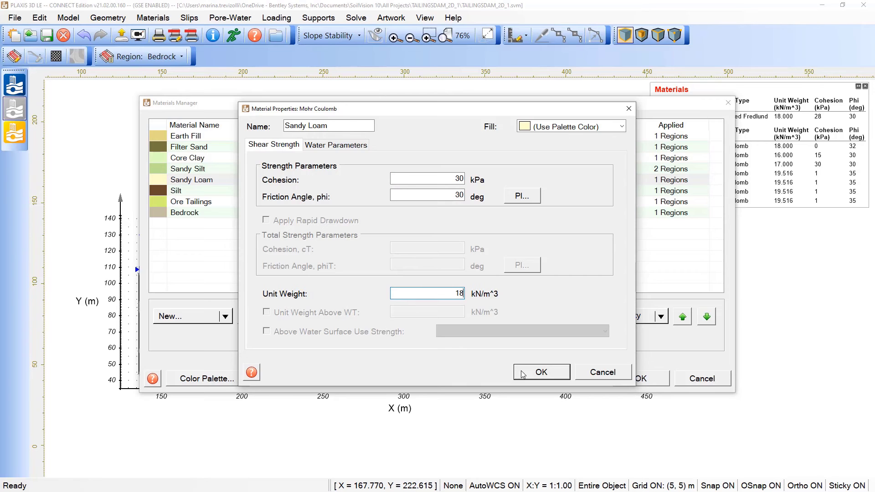
{"action": "left_click", "coordinate": [542, 371]}
Step: Set Silt's cohesion to 20 kPa, friction angle to 32 deg and unit weight to 19 kN/m^3
{"action": "left_click", "coordinate": [205, 193]}
{"action": "double_click", "coordinate": [204, 193]}
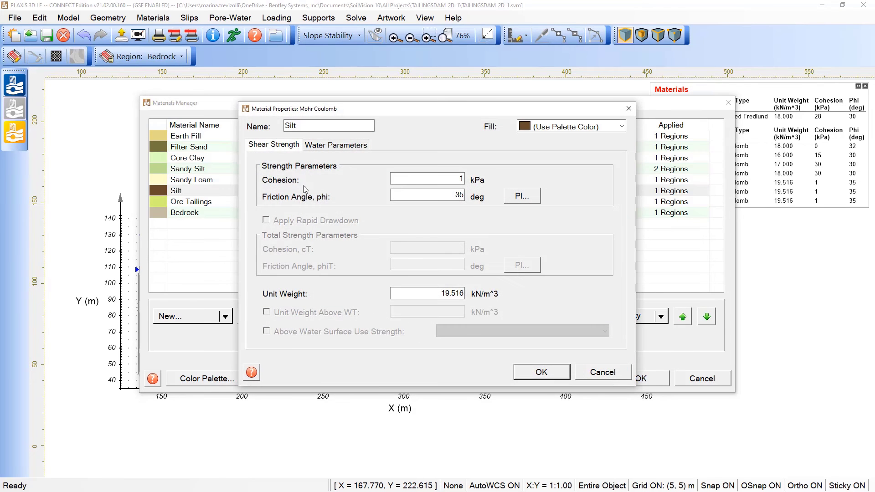
{"action": "mouse_move", "coordinate": [442, 181]}
{"action": "left_mouse_down"}
{"action": "mouse_move", "coordinate": [467, 180]}
{"action": "mouse_move", "coordinate": [451, 191]}
{"action": "left_mouse_up"}
{"action": "left_click_drag", "start_coordinate": [428, 287], "coordinate": [433, 285]}
{"action": "type", "text": "18"}
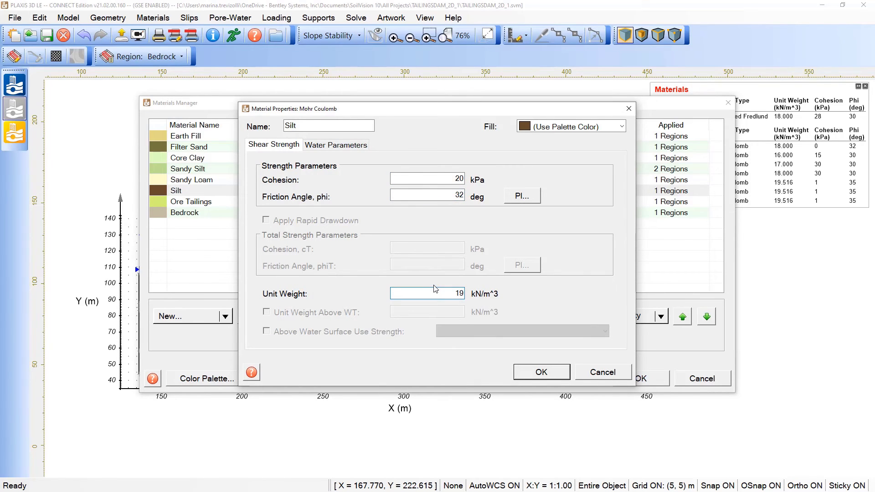
{"action": "left_click", "coordinate": [527, 373]}
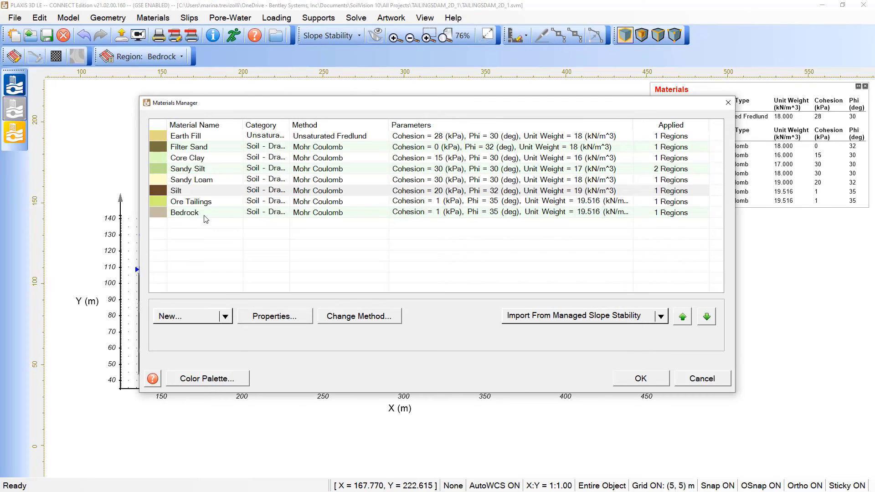
Step: Change Ore Tailings' strength method to No Strength (i.e. Water) and set its unit weight to 16 kN/m^3
{"action": "left_click", "coordinate": [207, 206]}
{"action": "left_click", "coordinate": [381, 321]}
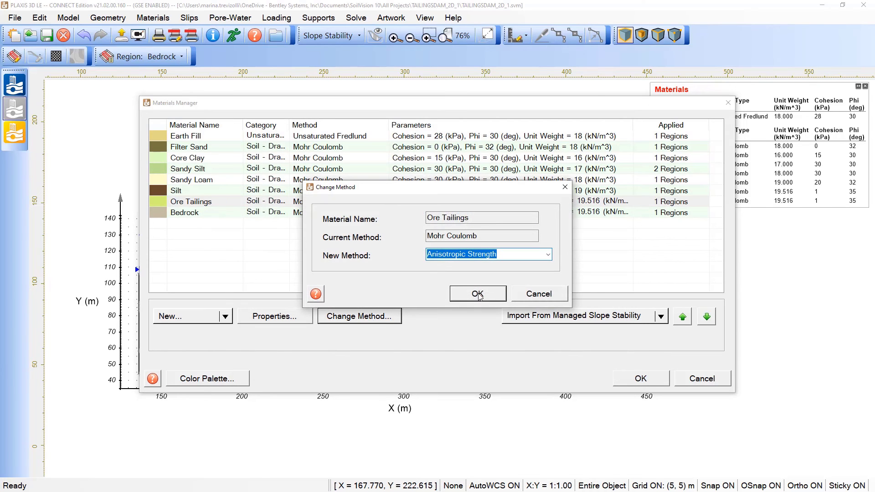
{"action": "left_click", "coordinate": [550, 259]}
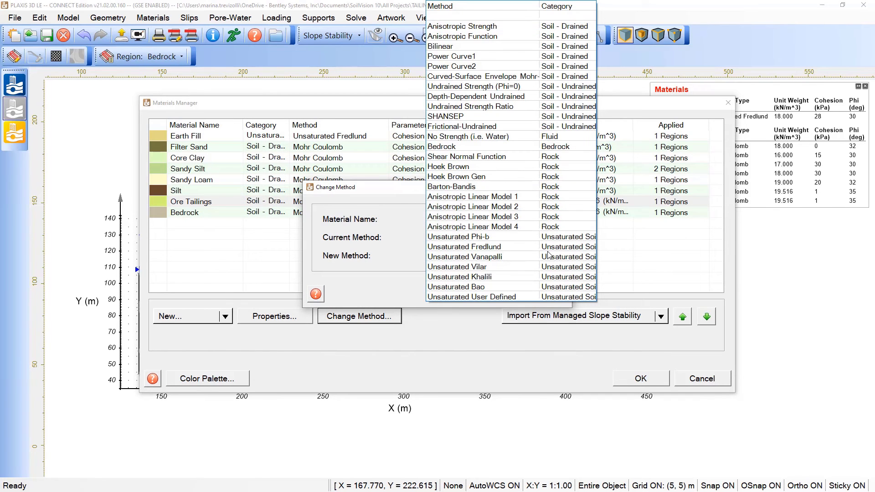
{"action": "left_click", "coordinate": [527, 136]}
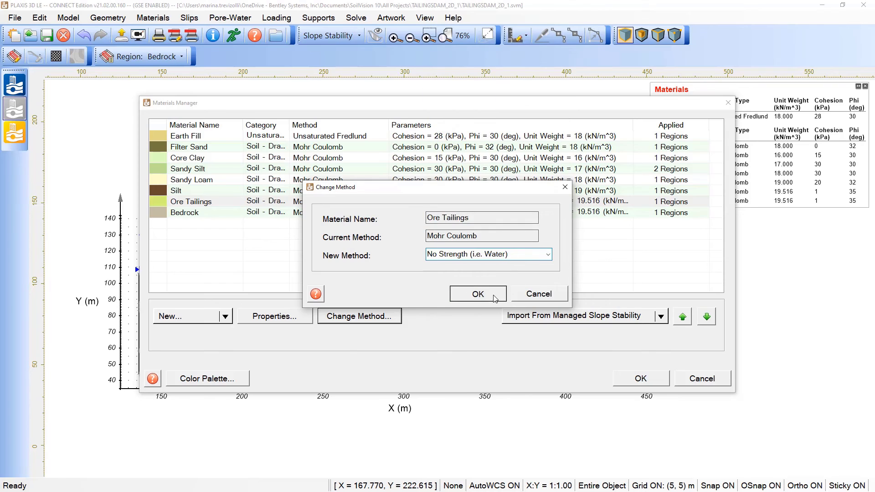
{"action": "left_click", "coordinate": [477, 294]}
{"action": "double_click", "coordinate": [375, 244]}
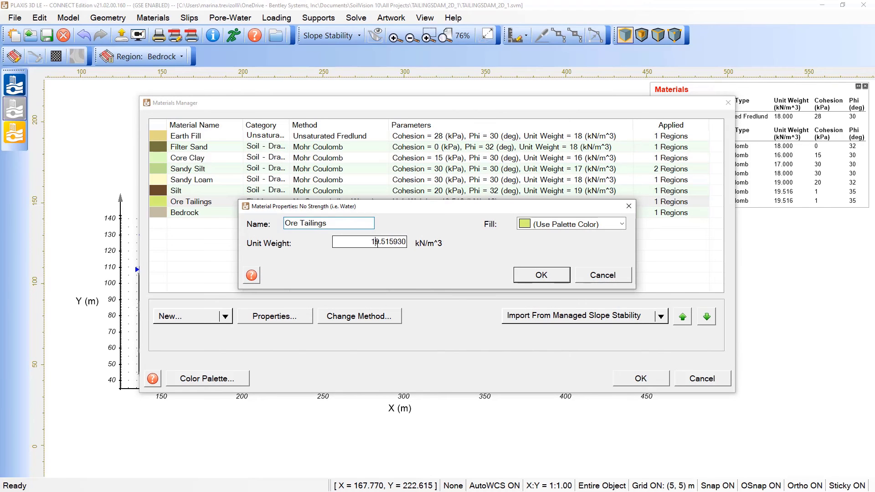
{"action": "type", "text": "116"}
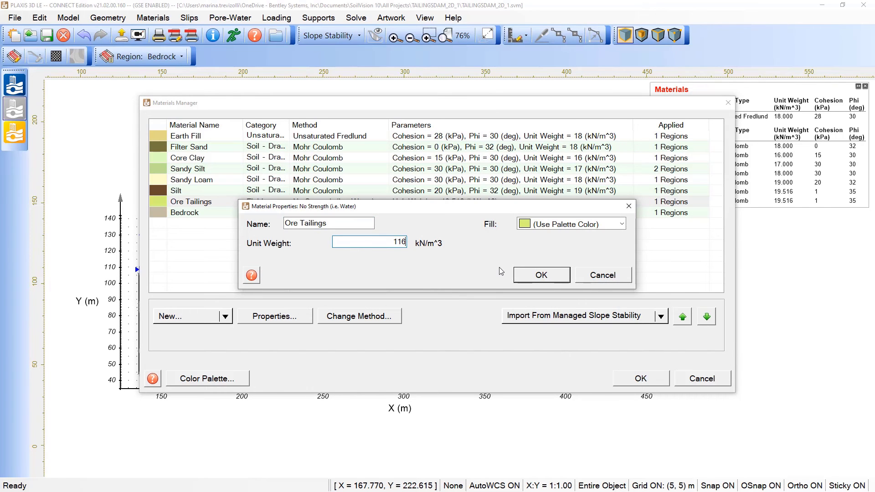
{"action": "left_click", "coordinate": [563, 279]}
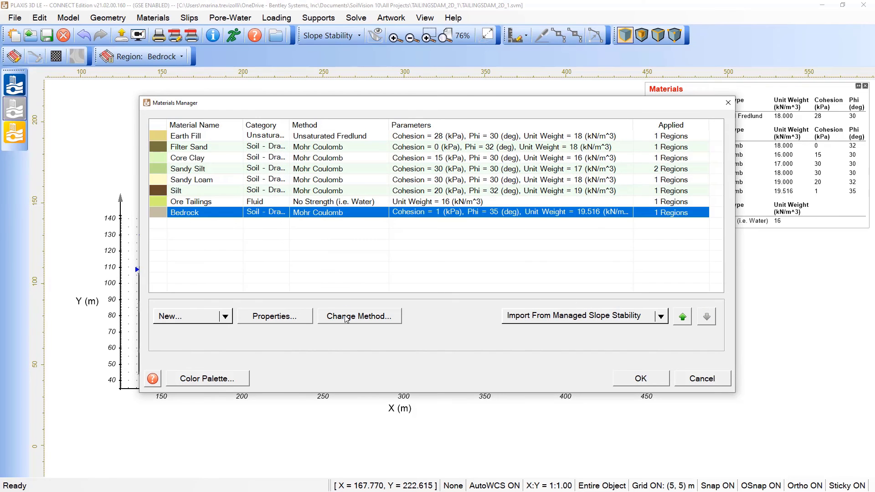
Step: Change the Bedrock material's strength method to Bedrock and accept the material definitions
{"action": "left_click", "coordinate": [346, 319]}
{"action": "left_click", "coordinate": [552, 260]}
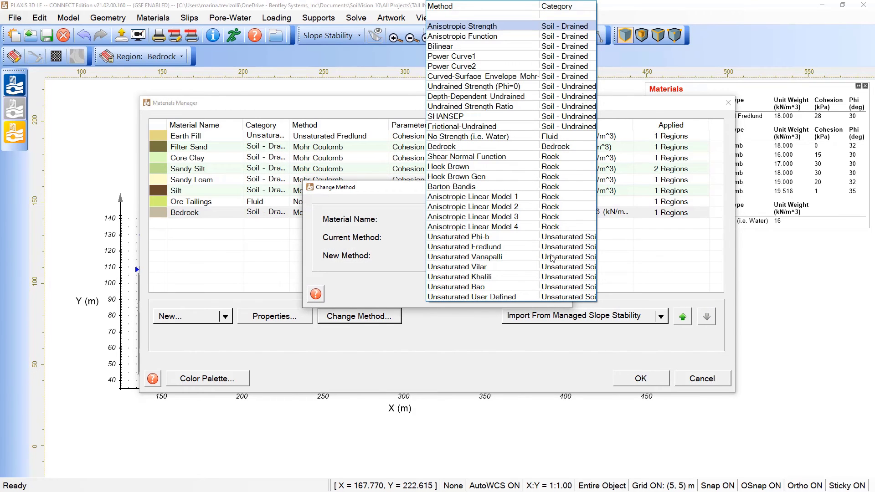
{"action": "left_click", "coordinate": [511, 147]}
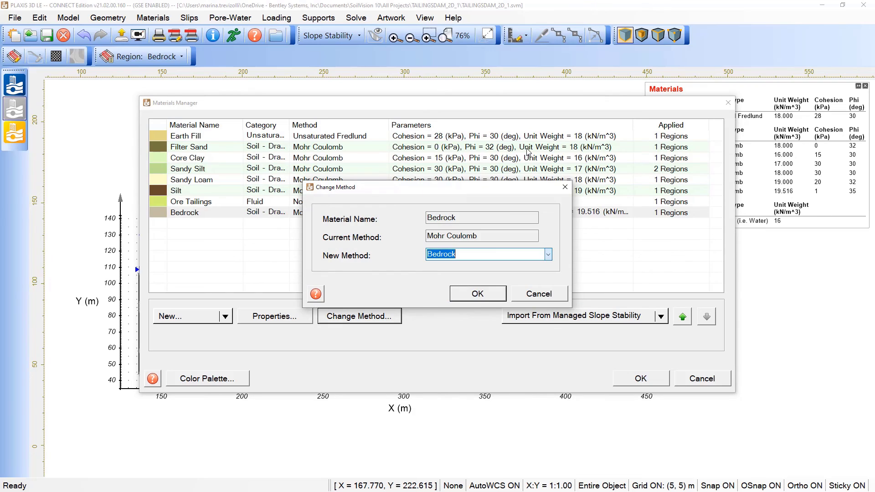
{"action": "left_click", "coordinate": [487, 295]}
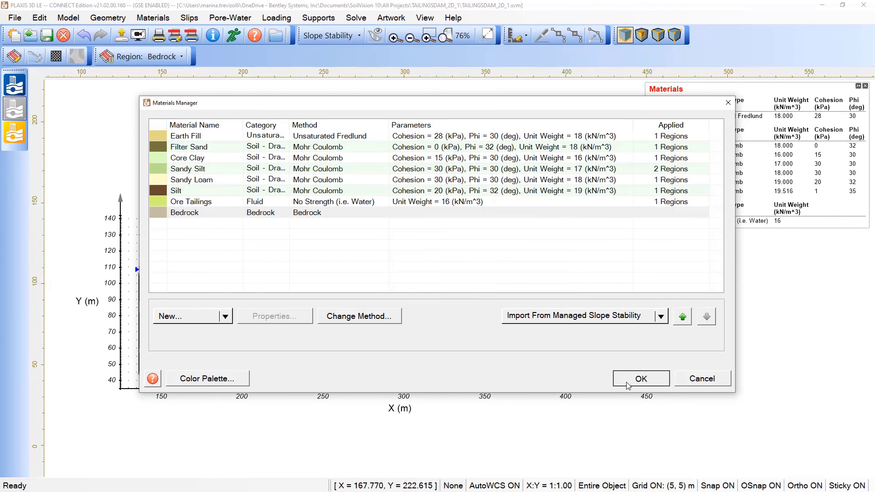
{"action": "left_click", "coordinate": [628, 384]}
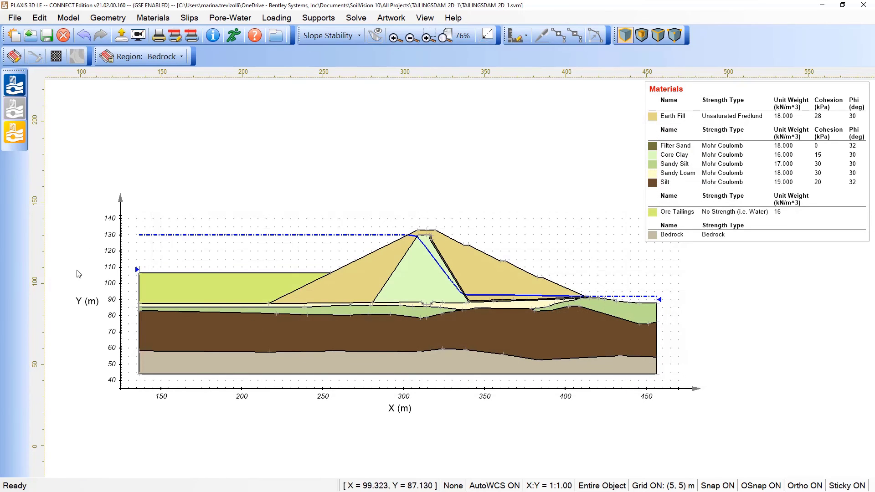
Step: Turn off the default slope limits and set the left X limit to 300 m
{"action": "left_click", "coordinate": [201, 19]}
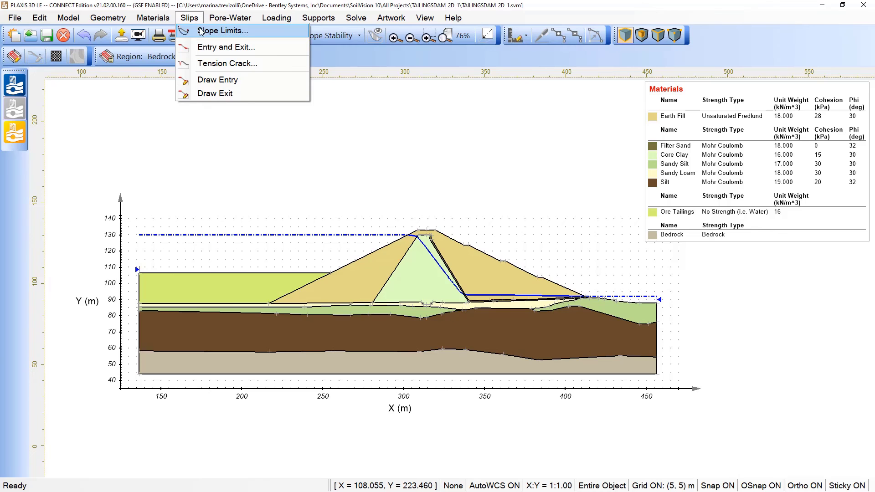
{"action": "left_click", "coordinate": [202, 31]}
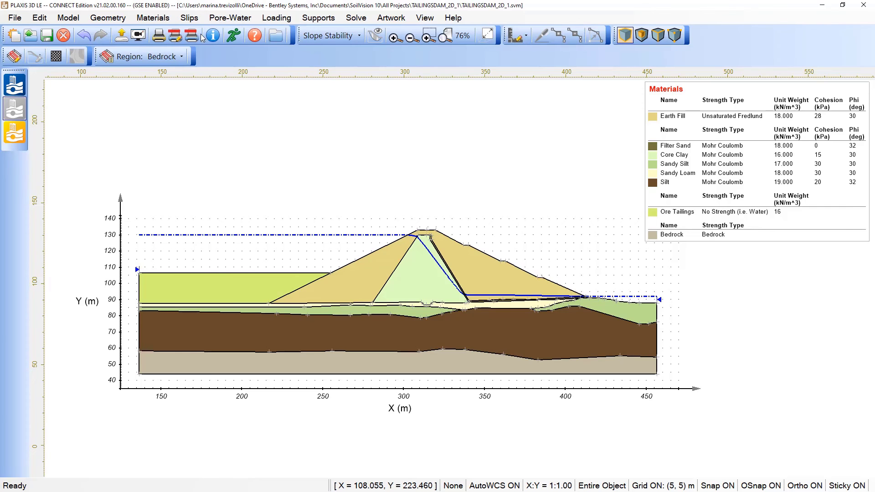
{"action": "left_click", "coordinate": [294, 297]}
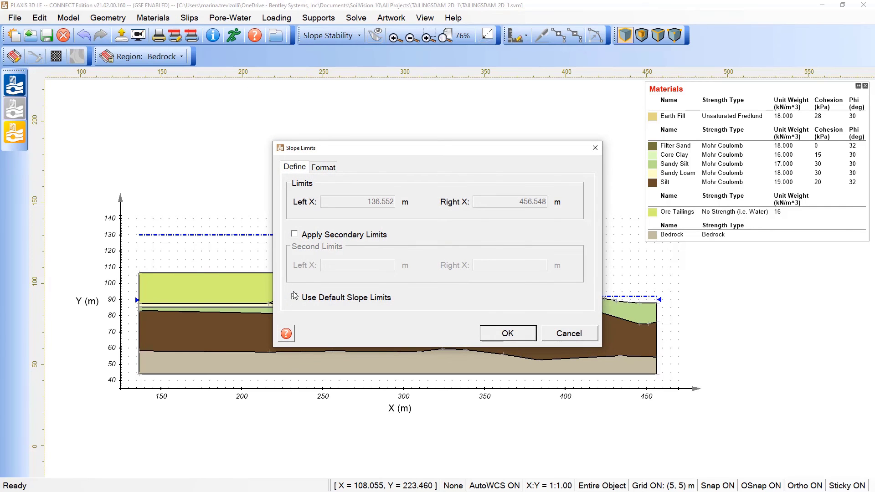
{"action": "left_click_drag", "start_coordinate": [347, 201], "coordinate": [412, 207]}
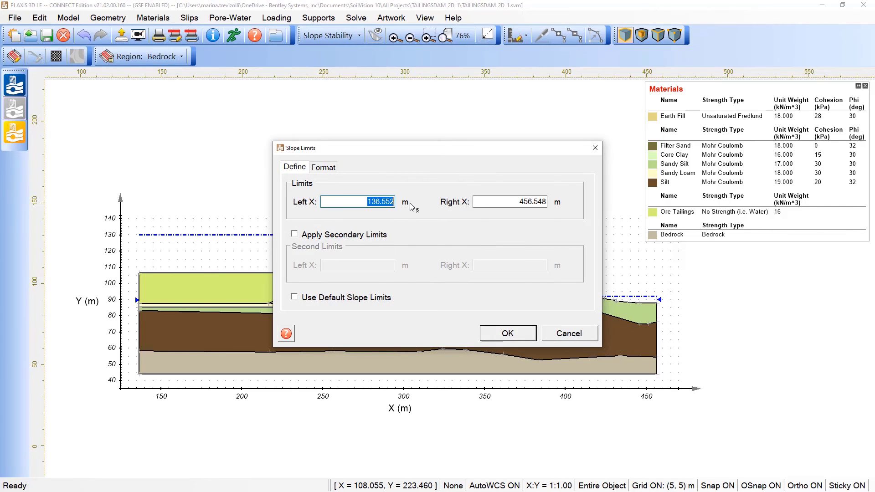
{"action": "type", "text": "300"}
{"action": "left_click", "coordinate": [528, 337]}
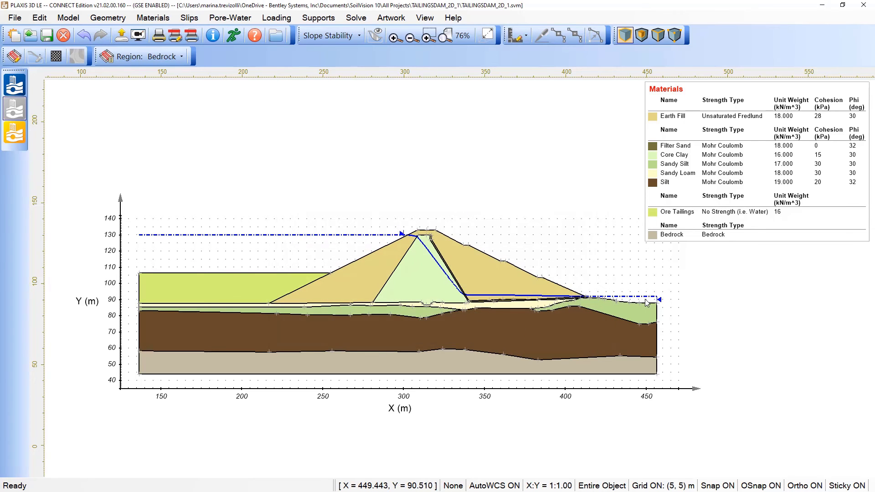
Step: Define the slip surface entry range from X = 310 to X = 326.835 with 10 increments
{"action": "left_click", "coordinate": [189, 17]}
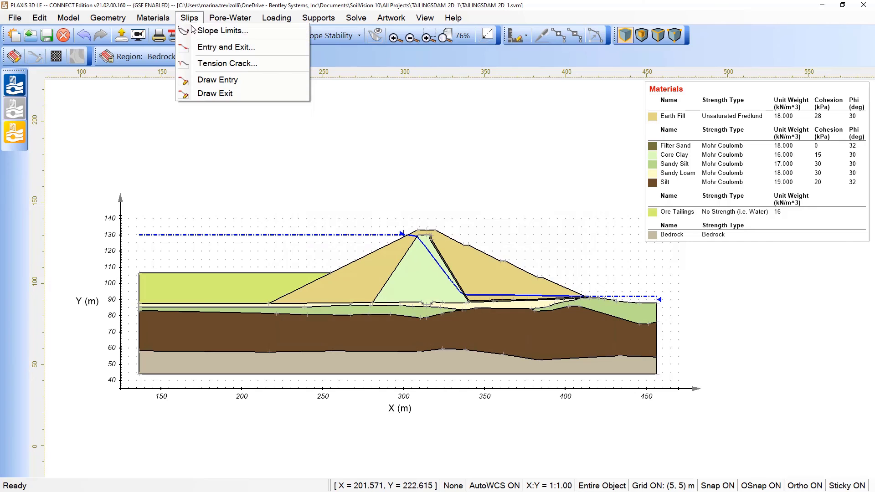
{"action": "left_click", "coordinate": [204, 50]}
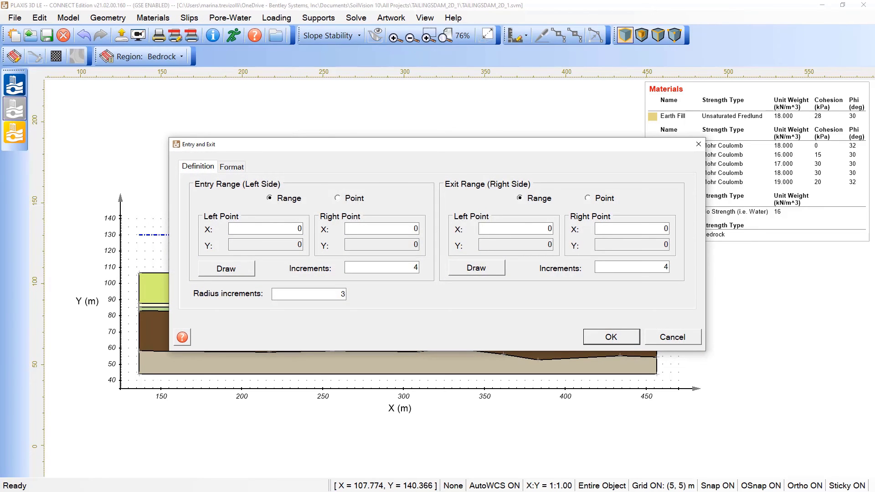
{"action": "double_click", "coordinate": [301, 228]}
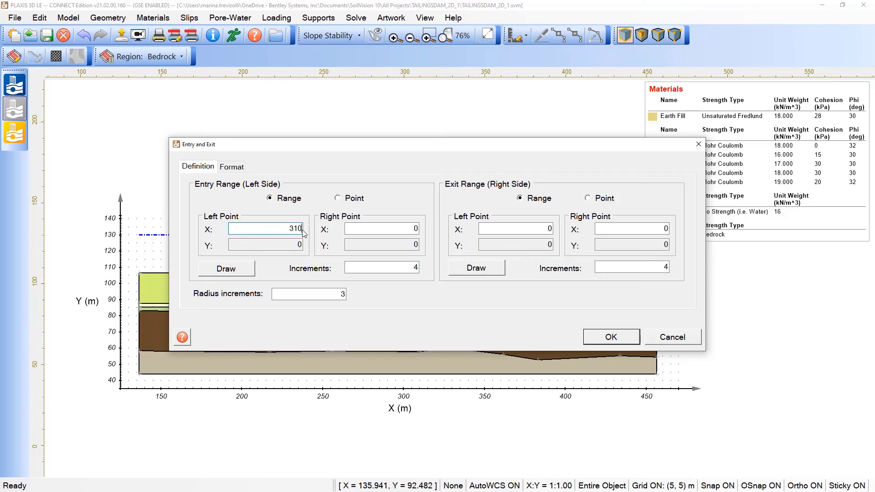
{"action": "double_click", "coordinate": [369, 232]}
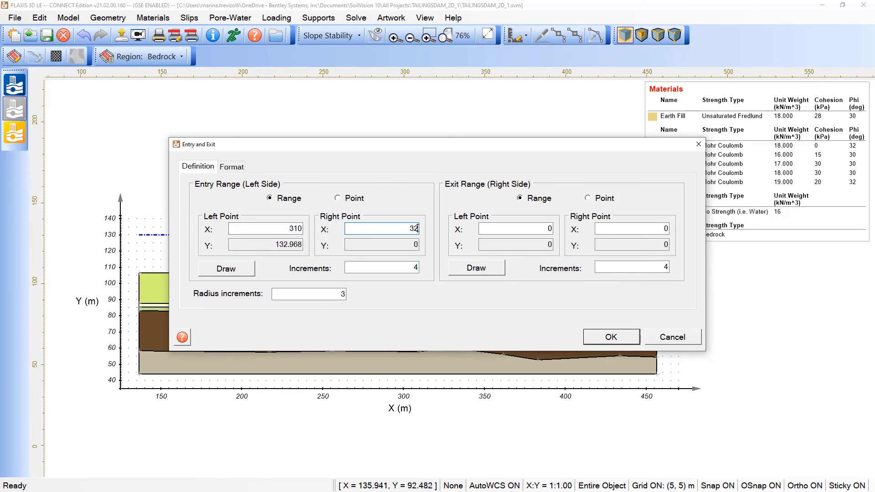
{"action": "type", "text": "326.835"}
{"action": "double_click", "coordinate": [412, 268]}
{"action": "type", "text": "10"}
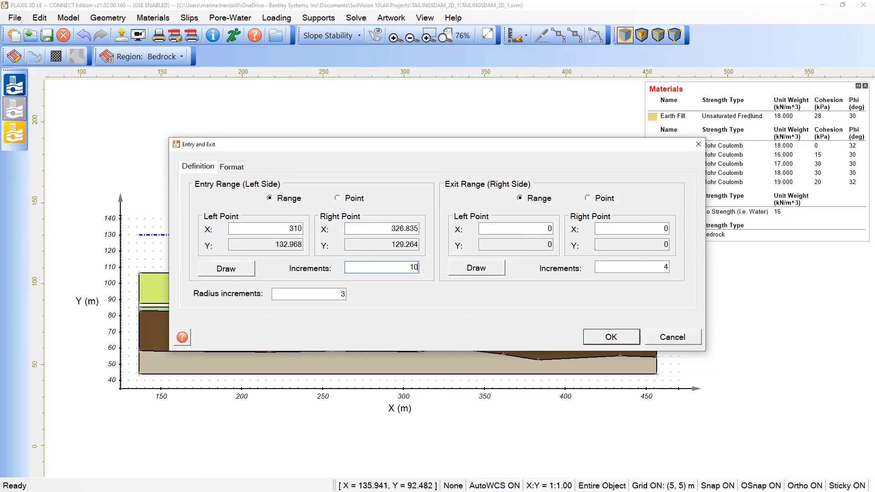
Step: Define the slip surface exit range from X = 360 to X = 424.184 with 10 increments
{"action": "double_click", "coordinate": [552, 229]}
{"action": "type", "text": "36"}
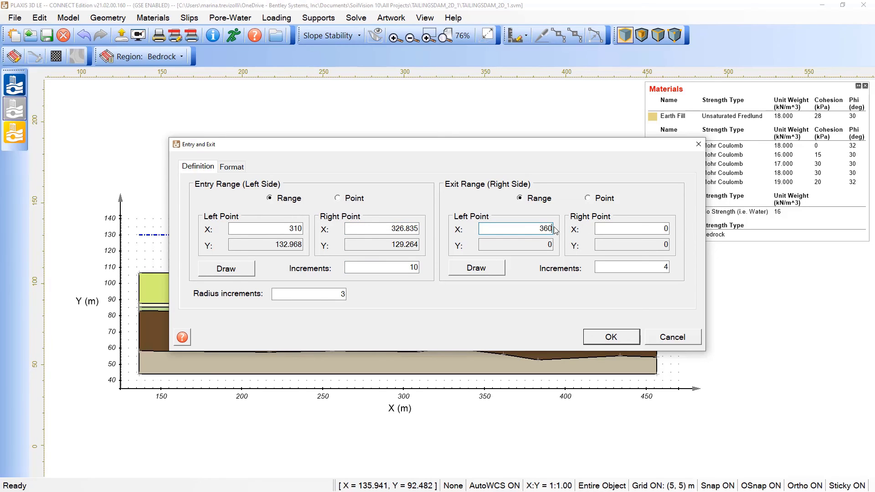
{"action": "type", "text": "0"}
{"action": "double_click", "coordinate": [670, 229]}
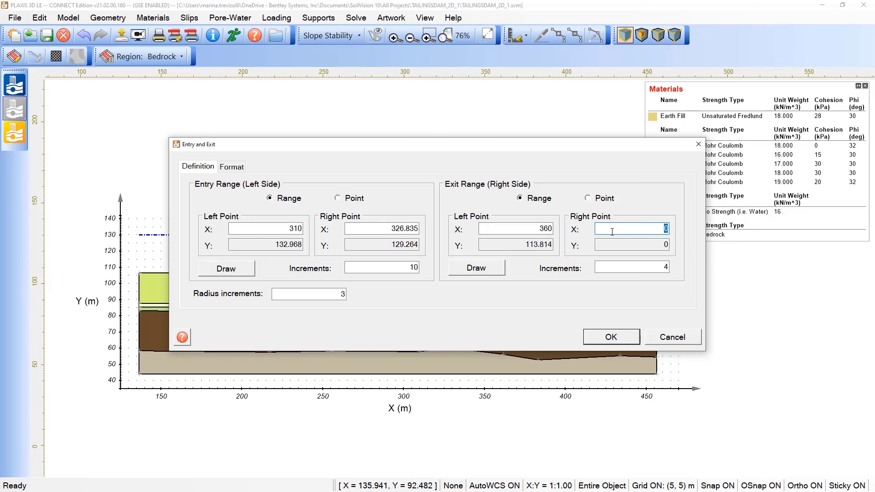
{"action": "type", "text": "424.184"}
{"action": "double_click", "coordinate": [666, 268]}
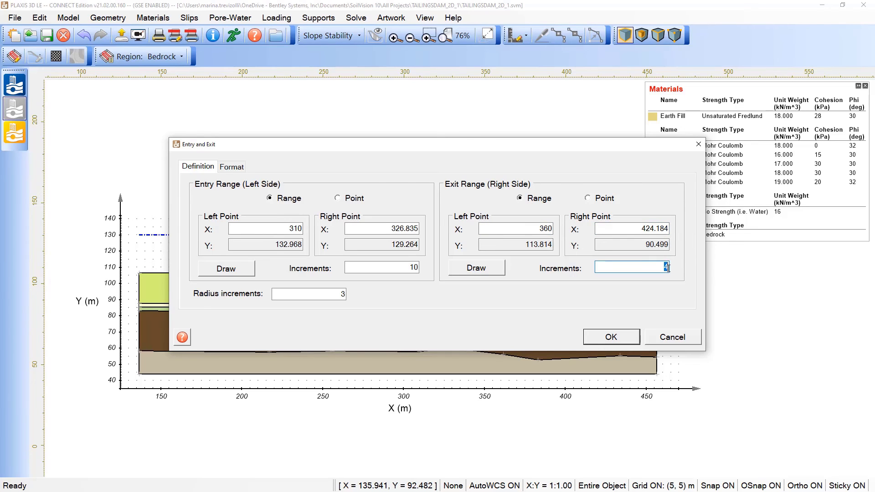
Step: Set the radius increments to 10 and accept the entry and exit definition
{"action": "double_click", "coordinate": [343, 294]}
{"action": "type", "text": "10"}
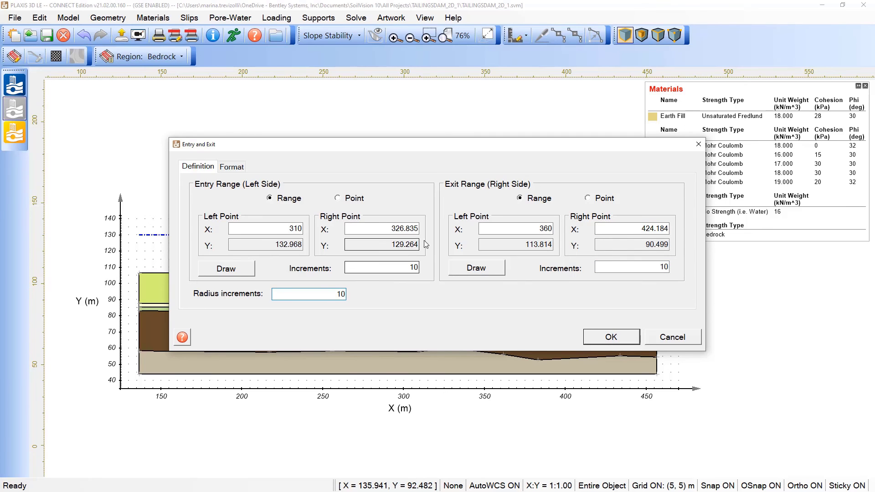
{"action": "left_click", "coordinate": [604, 339]}
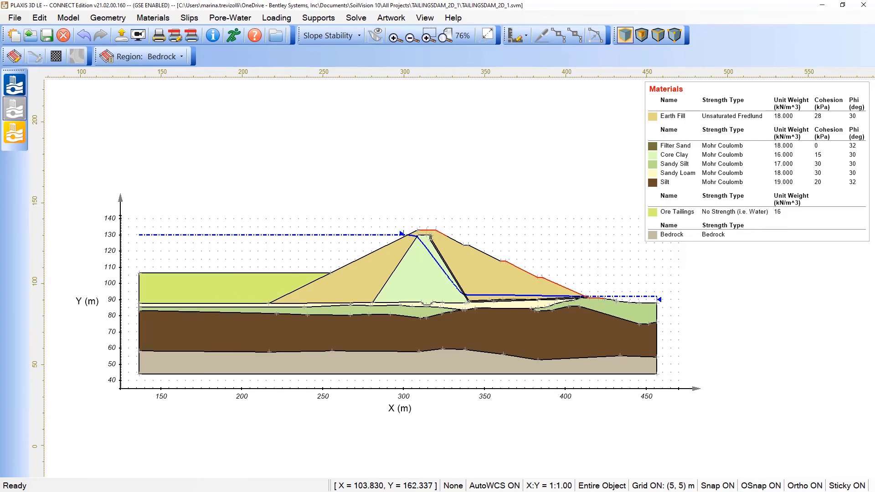
Step: Save the model, solve the slope stability analysis and visualize the results
{"action": "left_click", "coordinate": [233, 35]}
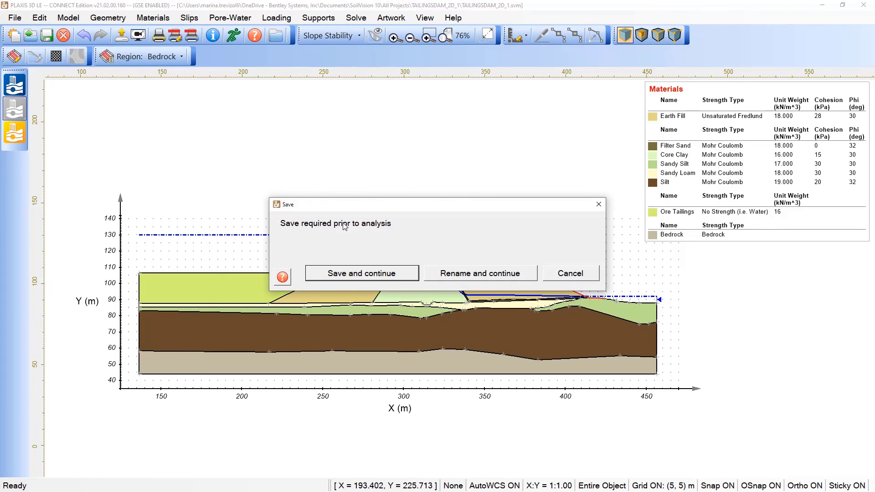
{"action": "left_click", "coordinate": [410, 275]}
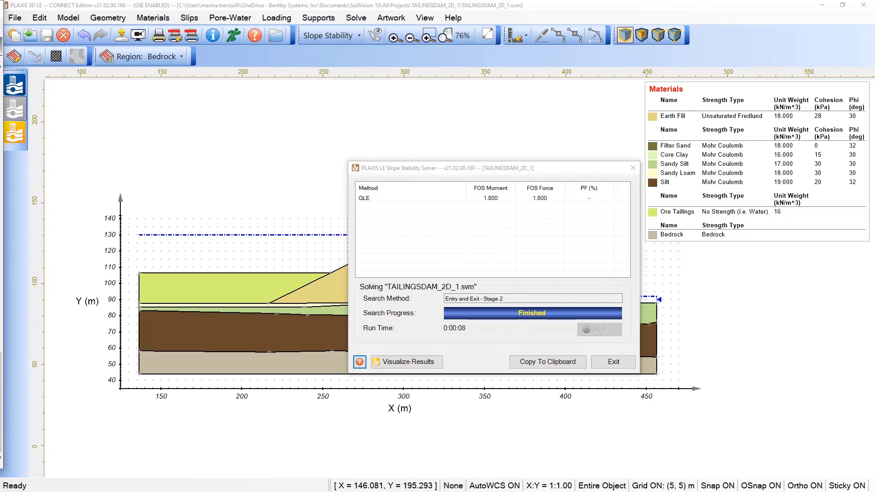
{"action": "left_click", "coordinate": [416, 363]}
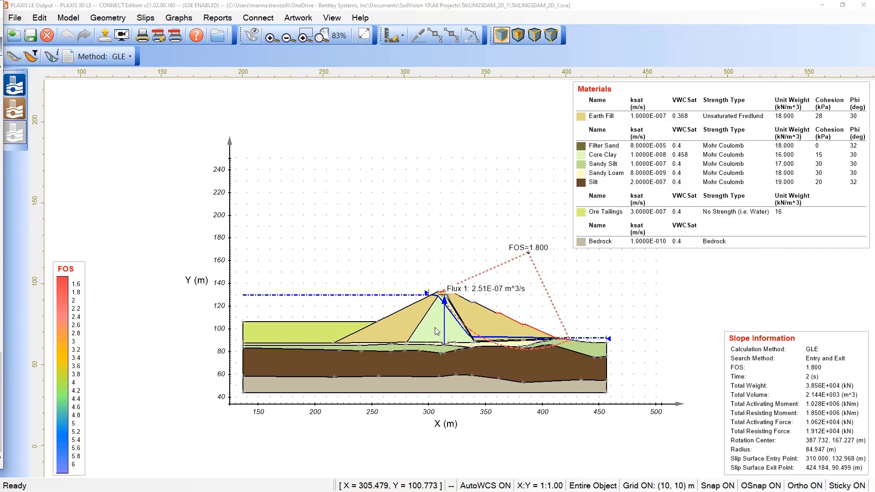
Step: Show the slices of the critical slip surface on the dam cross-section
{"action": "scroll", "coordinate": [415, 254], "scroll_direction": "up", "scroll_amount": 3}
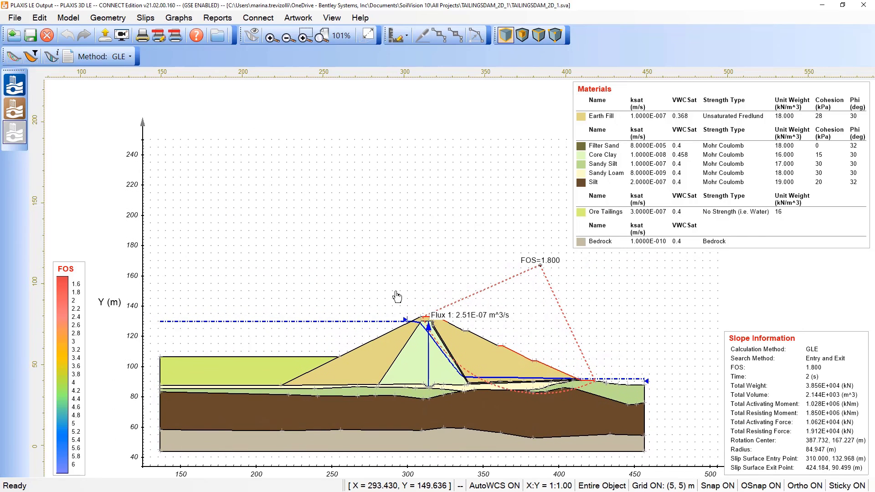
{"action": "left_click_drag", "start_coordinate": [396, 296], "coordinate": [386, 296]}
{"action": "left_click", "coordinate": [142, 19]}
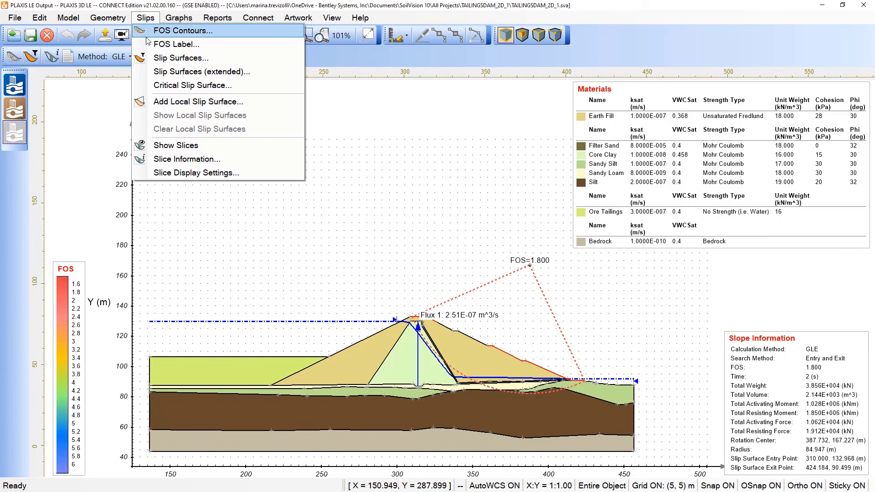
{"action": "left_click", "coordinate": [161, 148]}
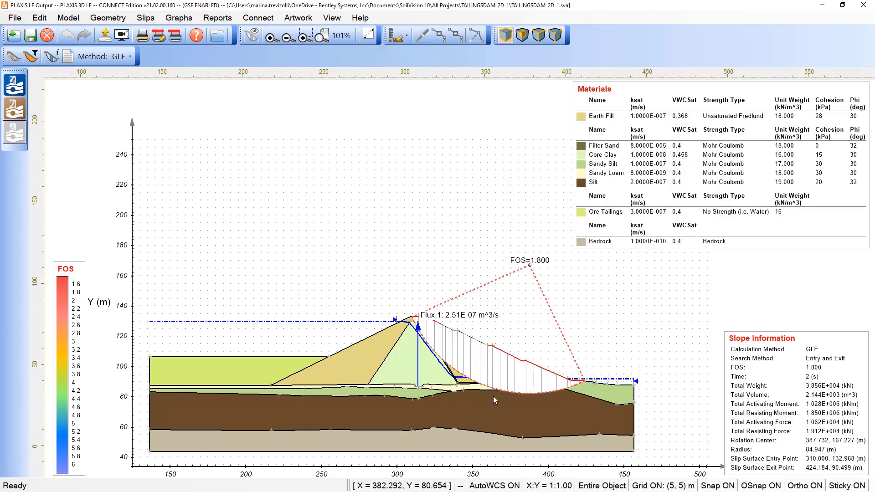
Step: Examine the slice information for slice 10 on the downstream slope, including its force diagram and matric suction
{"action": "scroll", "coordinate": [451, 374], "scroll_direction": "up", "scroll_amount": 6}
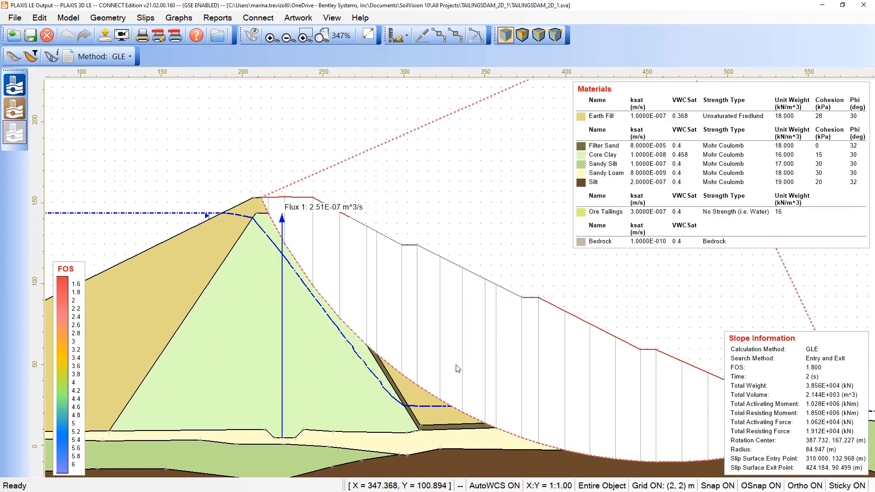
{"action": "left_click", "coordinate": [457, 369]}
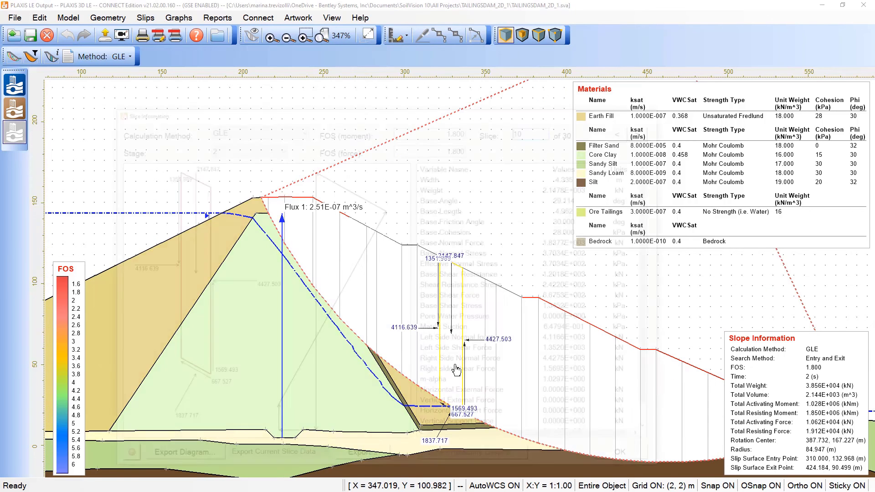
{"action": "double_click", "coordinate": [456, 370]}
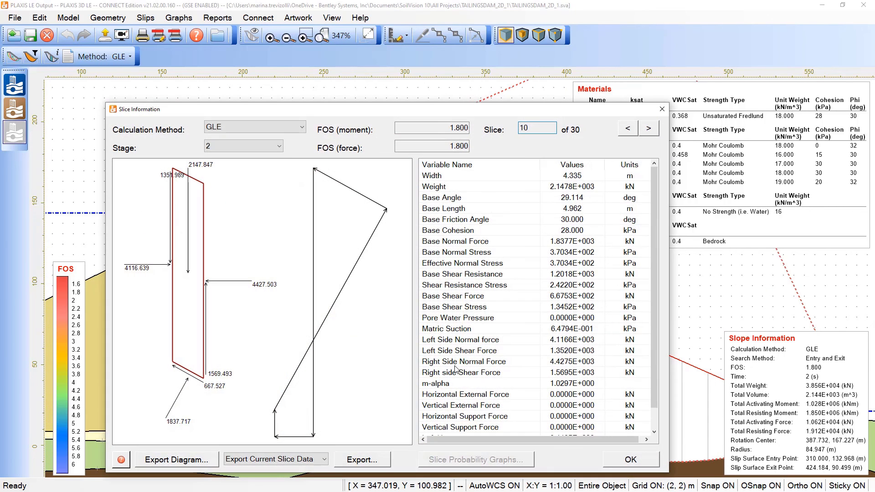
{"action": "left_click", "coordinate": [441, 333]}
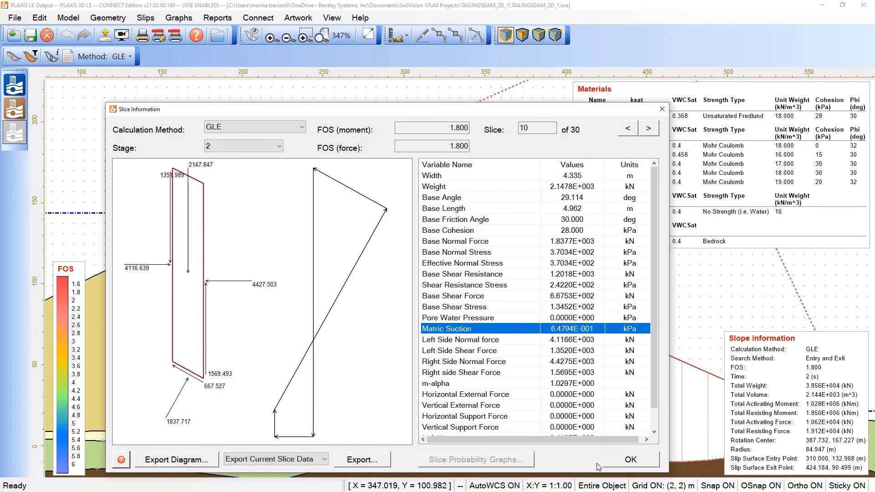
{"action": "left_click", "coordinate": [611, 467]}
Step: Plot matric suction and pore water pressure together against distance for the slices of the slip surface
{"action": "scroll", "coordinate": [546, 386], "scroll_direction": "down", "scroll_amount": 3}
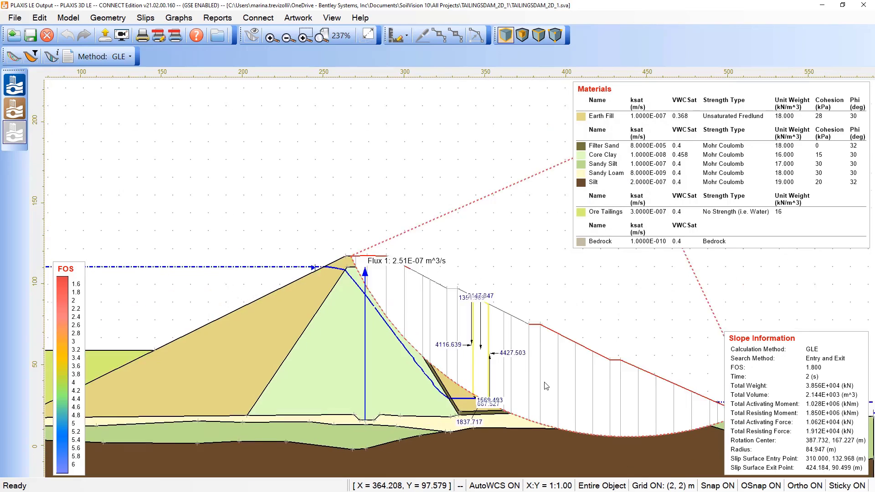
{"action": "scroll", "coordinate": [546, 382], "scroll_direction": "down", "scroll_amount": 1}
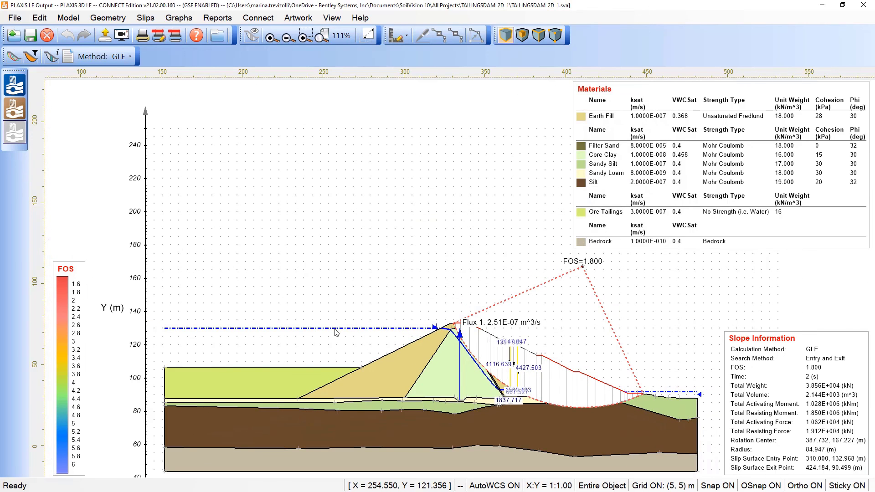
{"action": "left_click", "coordinate": [165, 22]}
{"action": "left_click", "coordinate": [169, 30]}
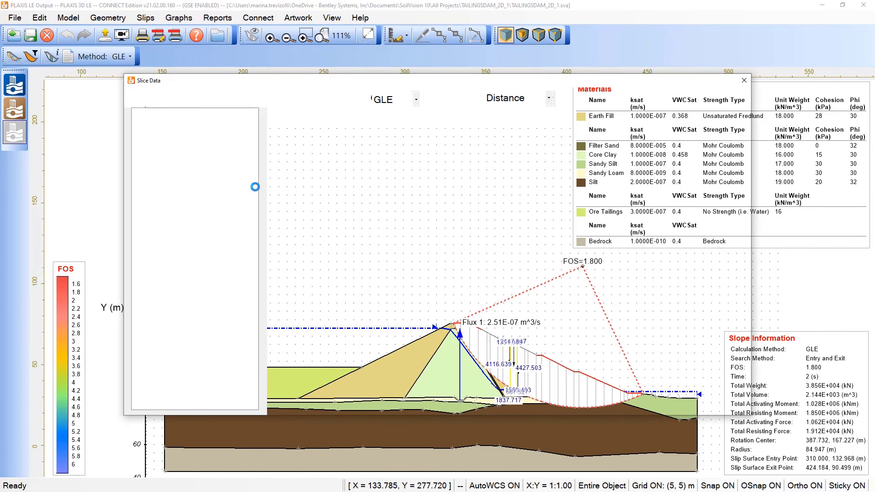
{"action": "left_click", "coordinate": [164, 244]}
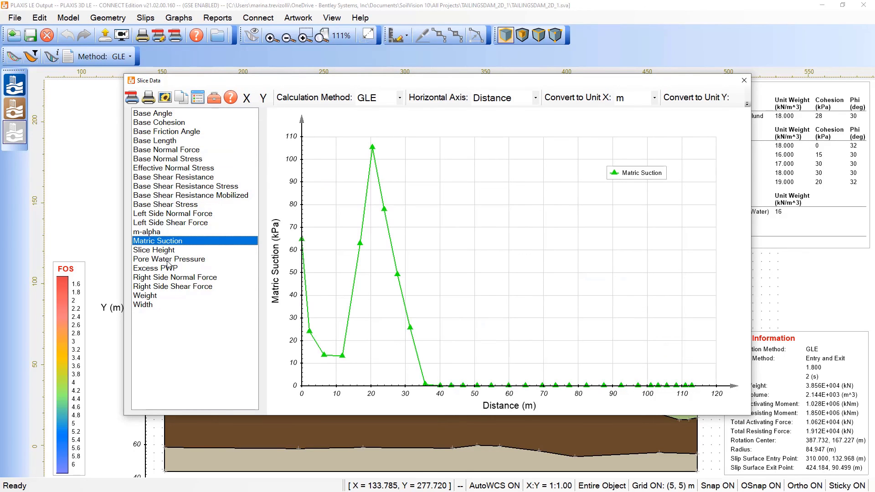
{"action": "left_click", "coordinate": [173, 260], "text": "ctrl"}
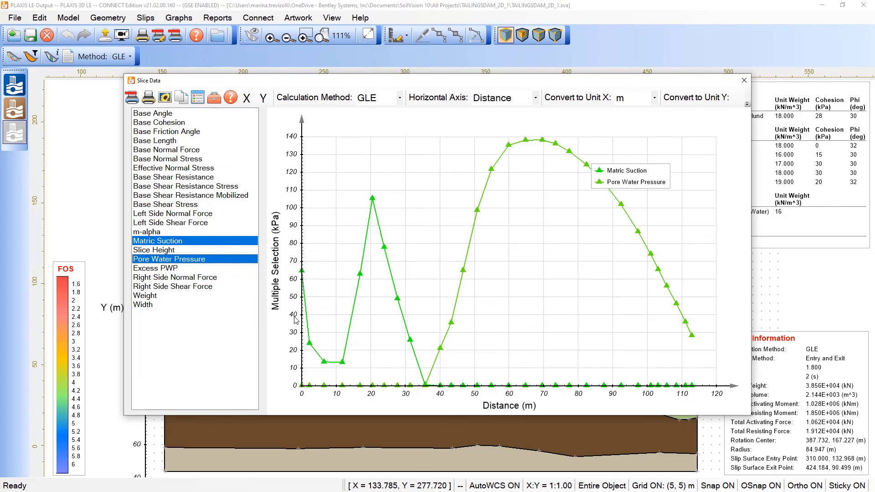
{"action": "left_click", "coordinate": [209, 187]}
{"action": "left_click", "coordinate": [209, 196], "text": "ctrl"}
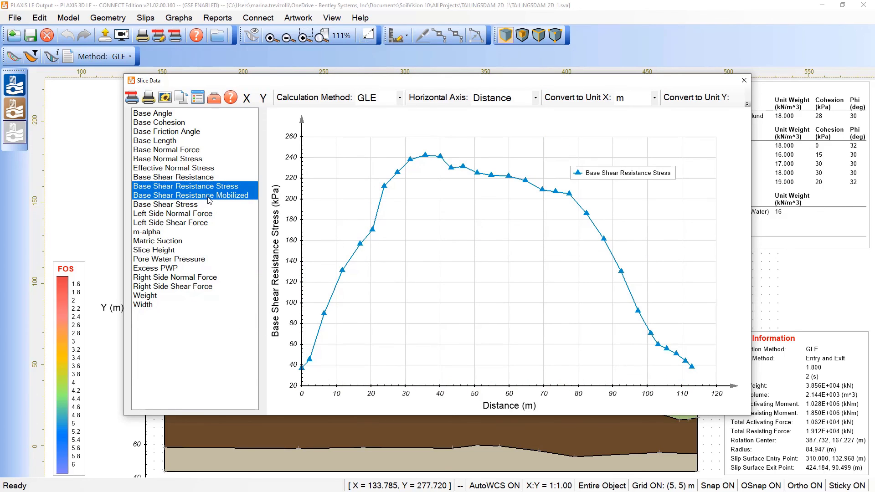
{"action": "left_click", "coordinate": [483, 285]}
Step: Plot base shear resistance together with mobilized base shear resistance against distance, and close the slice data graph
{"action": "left_click", "coordinate": [197, 180]}
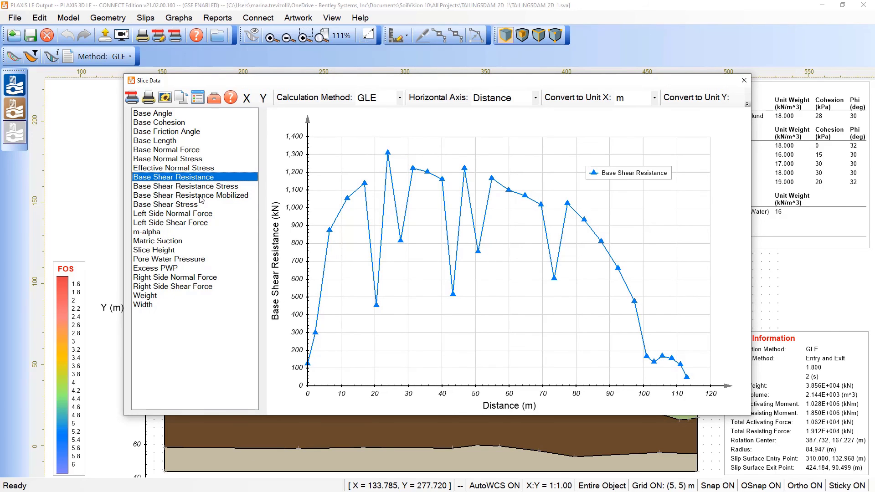
{"action": "left_click", "coordinate": [200, 196], "text": "ctrl"}
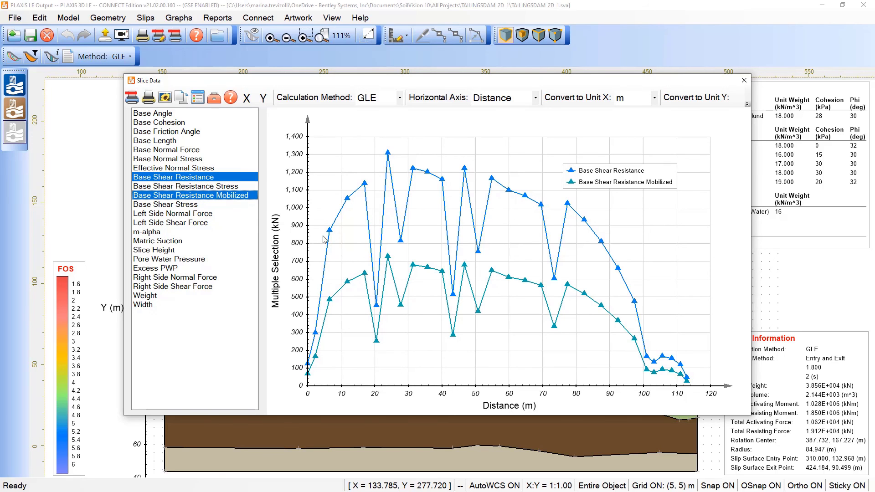
{"action": "left_click", "coordinate": [744, 80]}
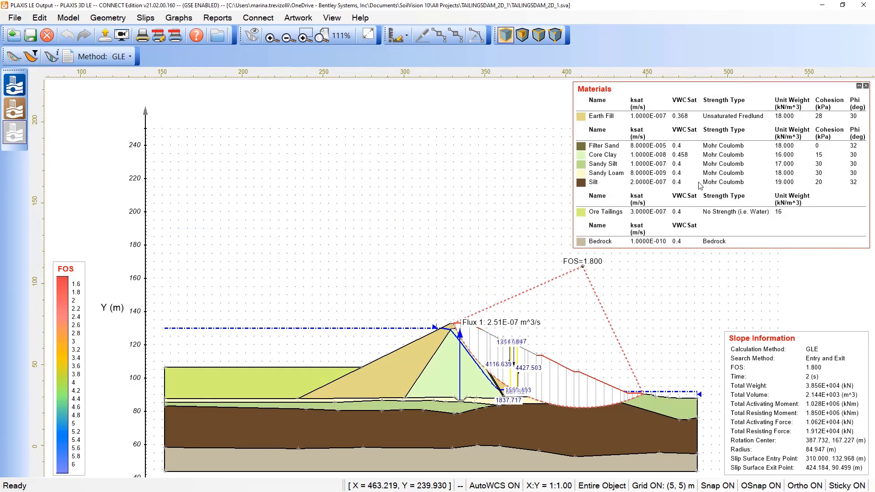
{"action": "scroll", "coordinate": [654, 324], "scroll_direction": "down", "scroll_amount": 2}
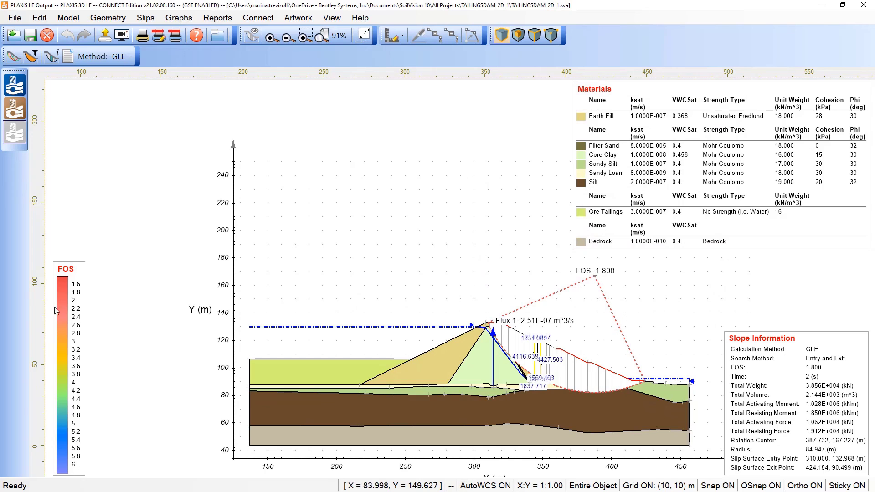